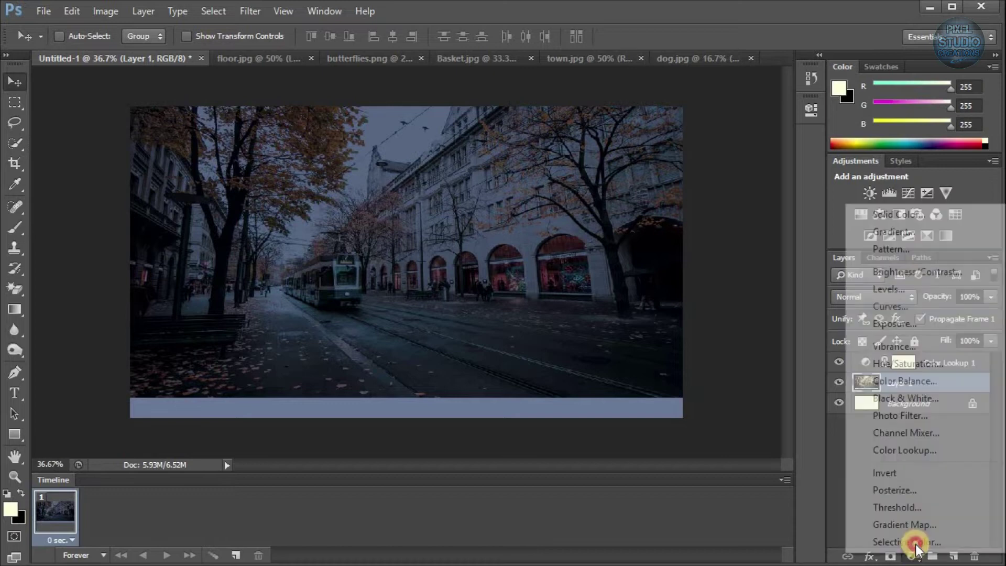
# Clip the Brightness/Contrast adjustment to the street layer and set brightness to 35 and contrast to 25
pyautogui.click(673, 364)
pyautogui.moveTo(680, 187); pyautogui.dragTo(680, 221)
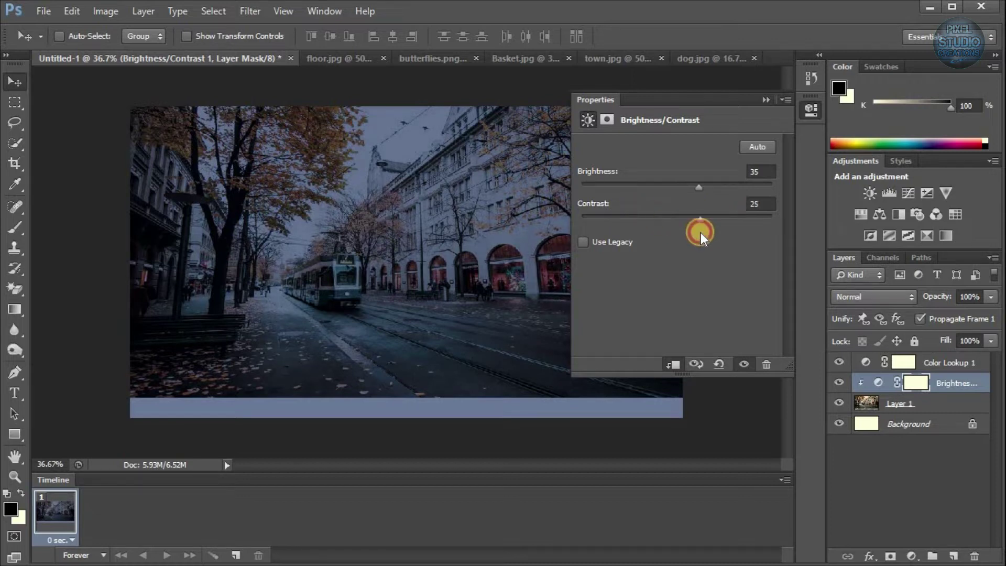
pyautogui.click(766, 99)
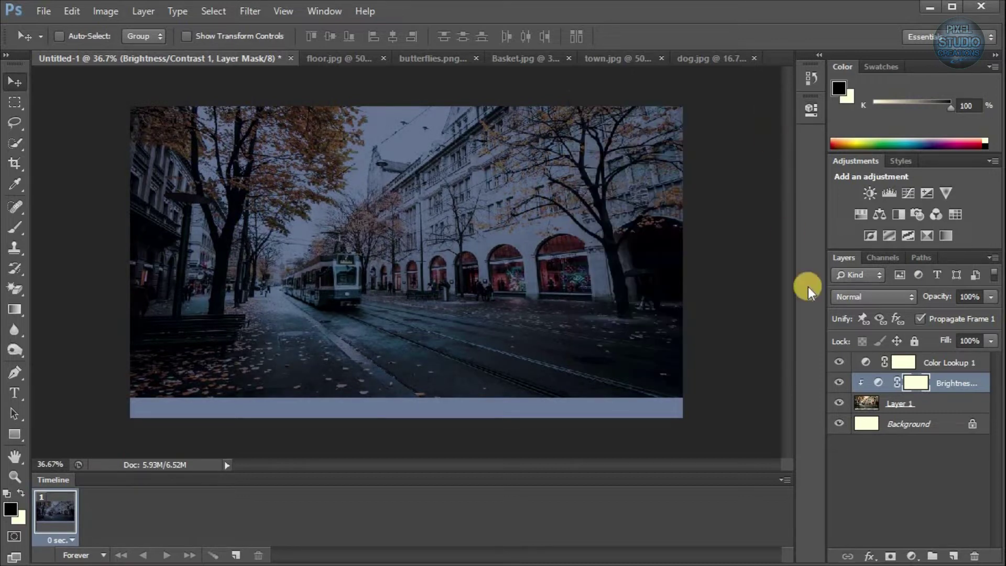
# Add a clipped Levels adjustment above Color Lookup 1 with RGB midtones at 0.97 and white output level at 226
pyautogui.click(909, 555)
pyautogui.press('Escape')
pyautogui.click(890, 363)
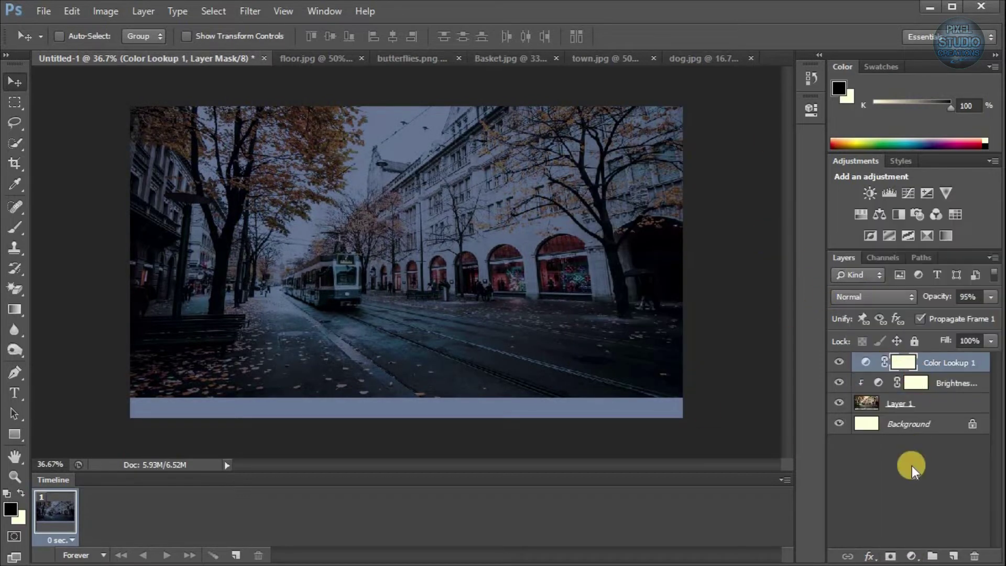
pyautogui.click(911, 556)
pyautogui.click(879, 293)
pyautogui.click(672, 364)
pyautogui.moveTo(773, 308); pyautogui.dragTo(753, 309)
pyautogui.moveTo(701, 259); pyautogui.dragTo(697, 258)
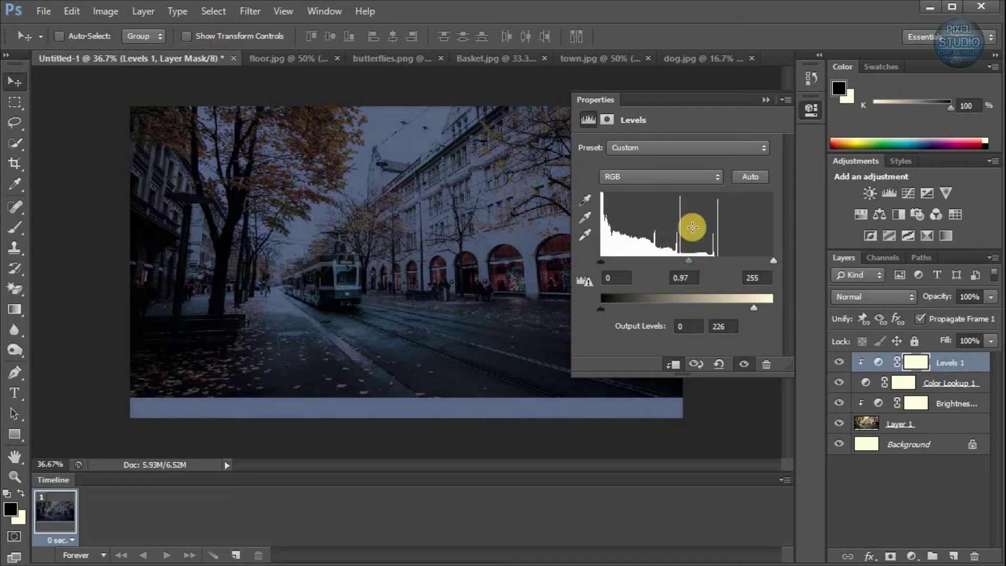
# In the same Levels adjustment, set the Blue channel's white output level to 250 and its midtones to about 1.04
pyautogui.click(692, 177)
pyautogui.click(681, 231)
pyautogui.moveTo(773, 309); pyautogui.dragTo(770, 310)
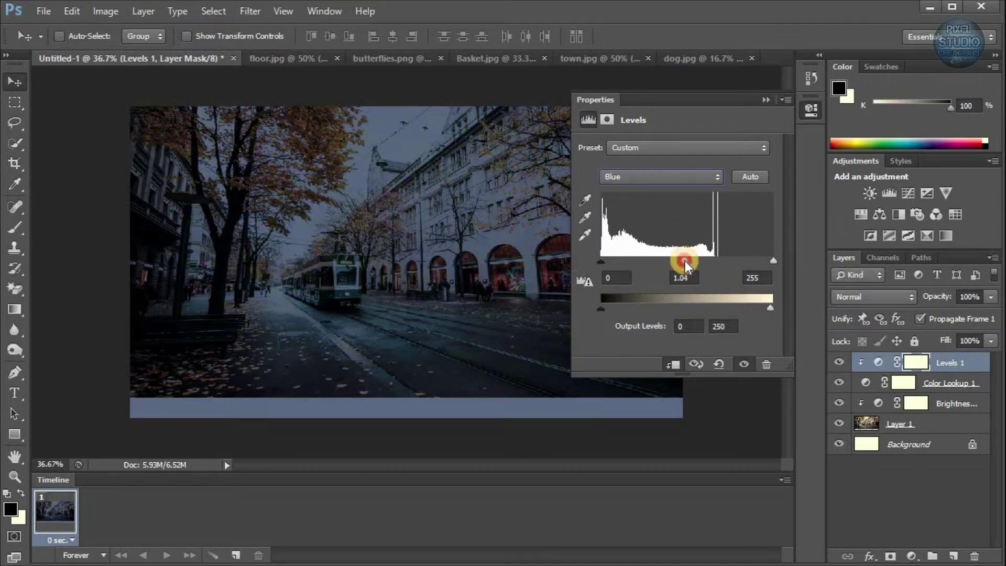
pyautogui.moveTo(680, 260); pyautogui.dragTo(683, 262)
pyautogui.click(764, 100)
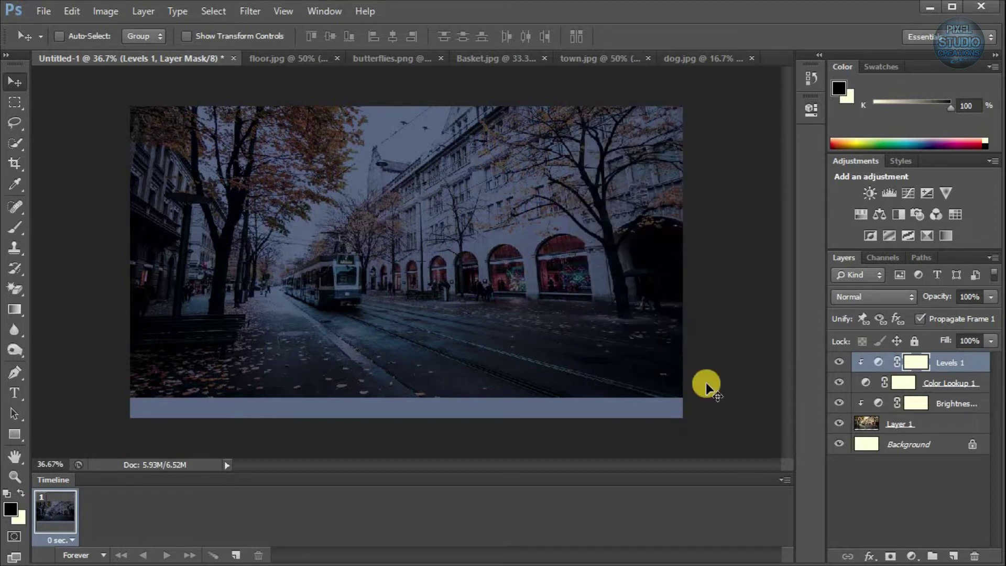
# In floor.jpg, select the wooden deck with a rectangular marquee and mask out everything above it
pyautogui.click(279, 56)
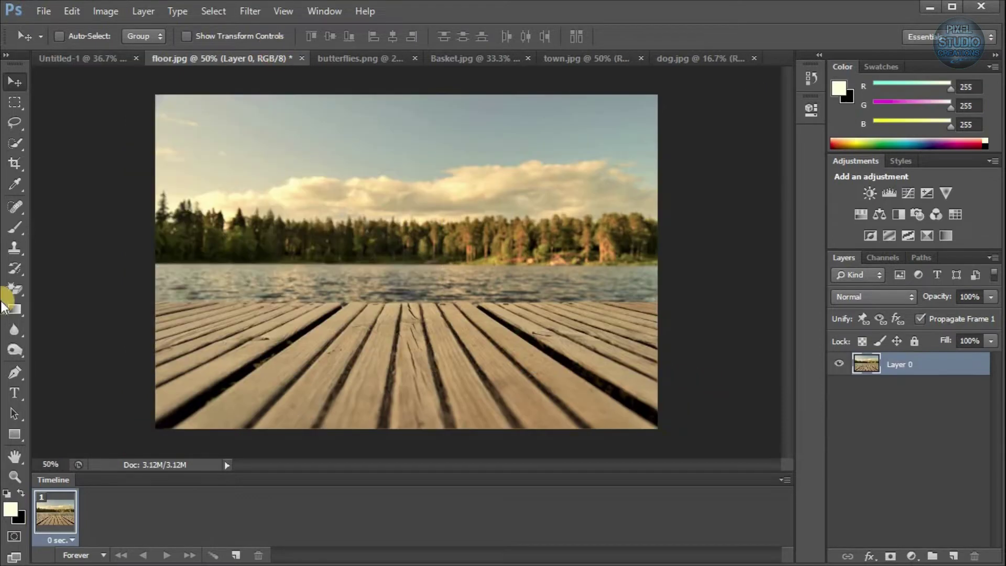
pyautogui.click(14, 164)
pyautogui.click(14, 103)
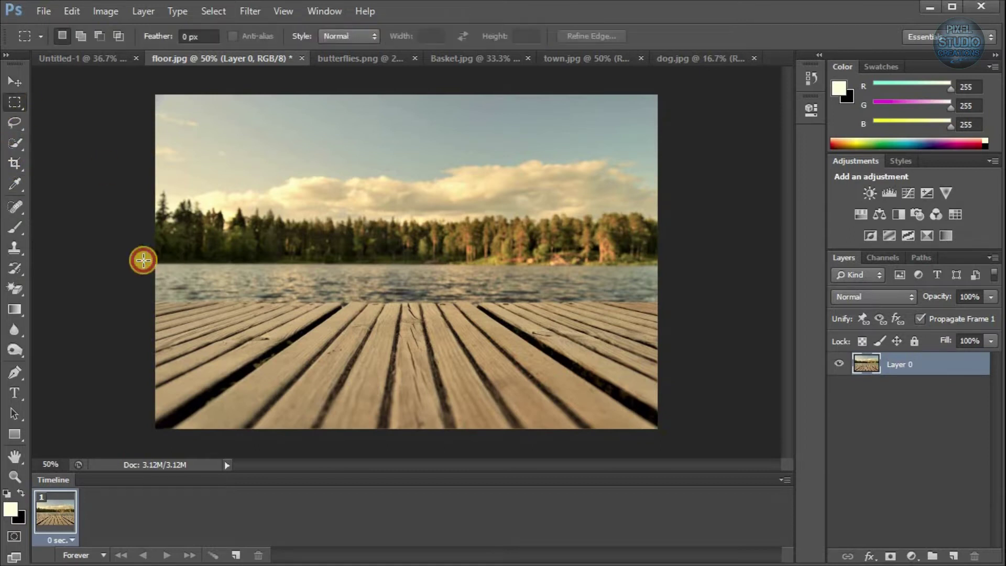
pyautogui.moveTo(156, 297); pyautogui.dragTo(620, 442)
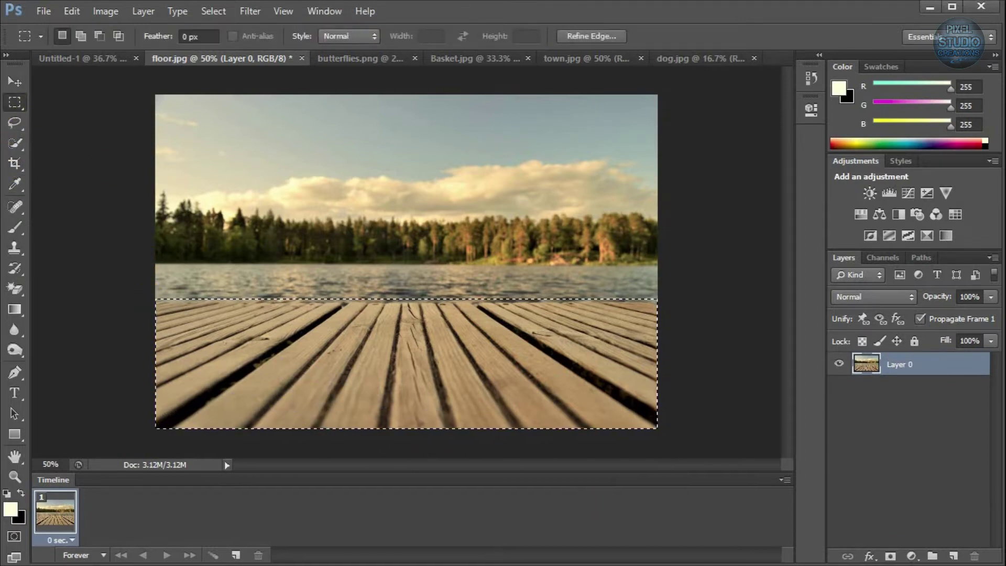
pyautogui.click(889, 556)
# Bring the masked deck into the Untitled-1 document along the lower-left edge of the canvas and release its clipping mask
pyautogui.press('v')
pyautogui.moveTo(110, 218); pyautogui.dragTo(166, 360)
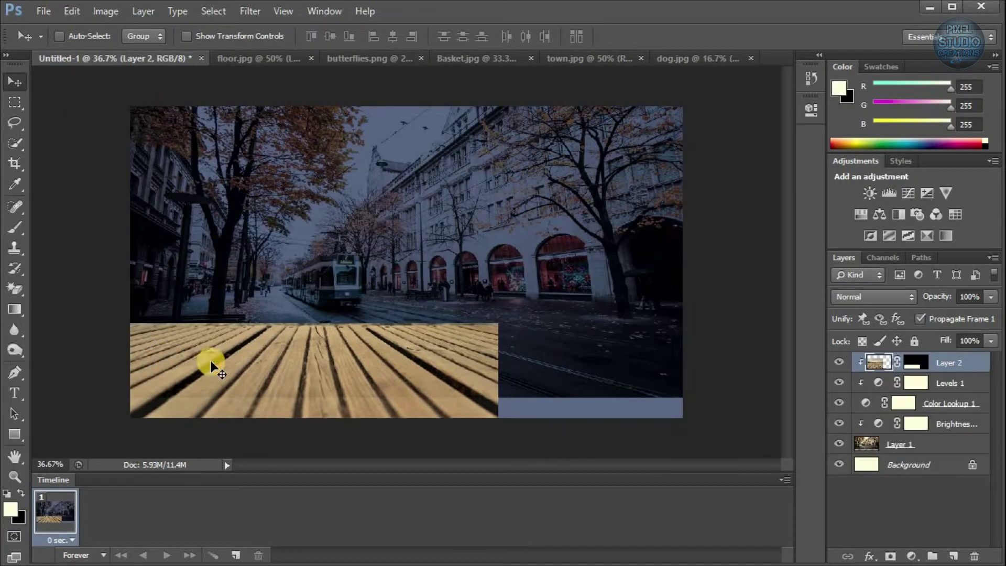
pyautogui.rightClick(938, 364)
pyautogui.click(843, 300)
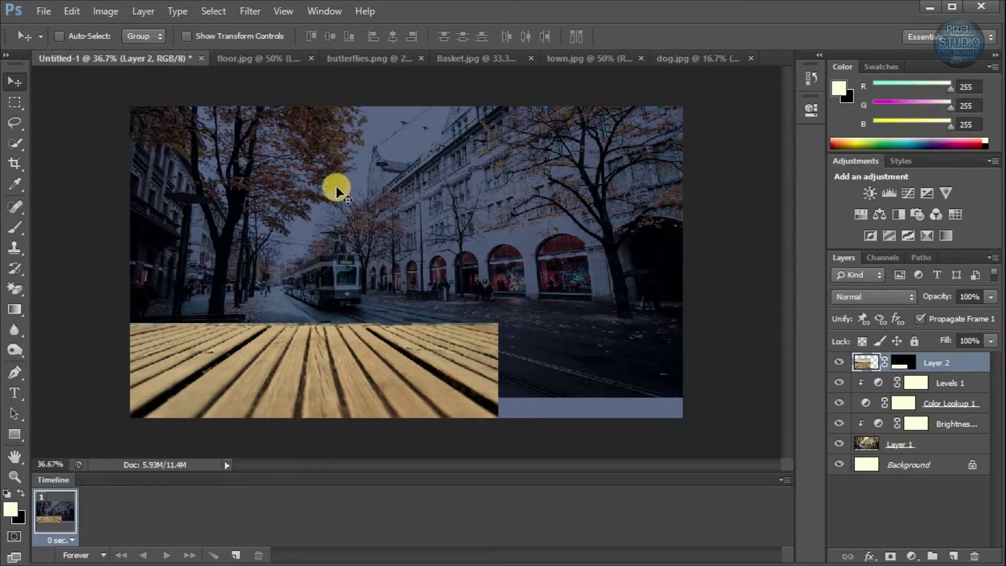
# Stretch the deck layer to 150% width and 103.88% height to span the canvas, and move it slightly down
pyautogui.click(186, 36)
pyautogui.moveTo(498, 296); pyautogui.dragTo(687, 359)
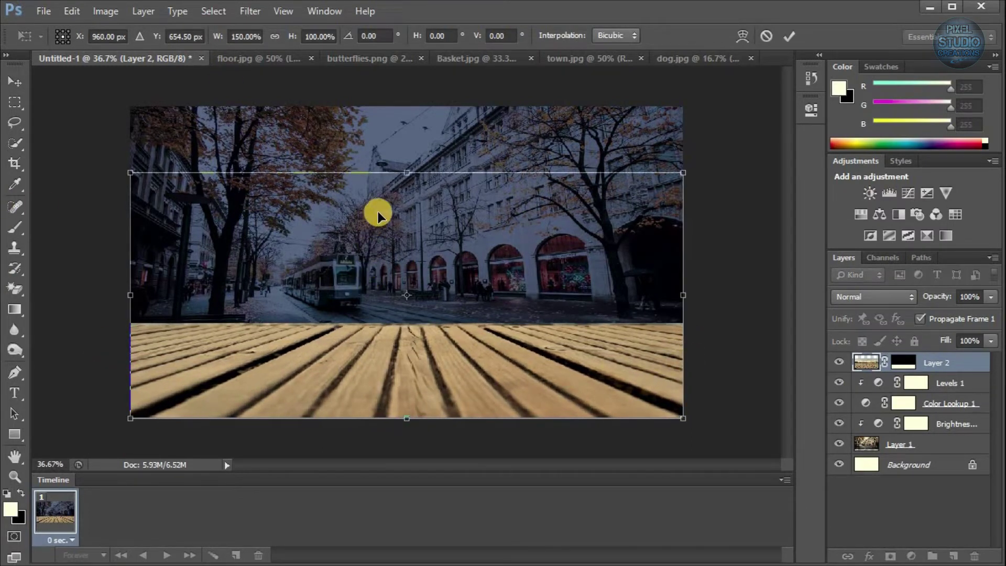
pyautogui.moveTo(413, 173); pyautogui.dragTo(402, 162)
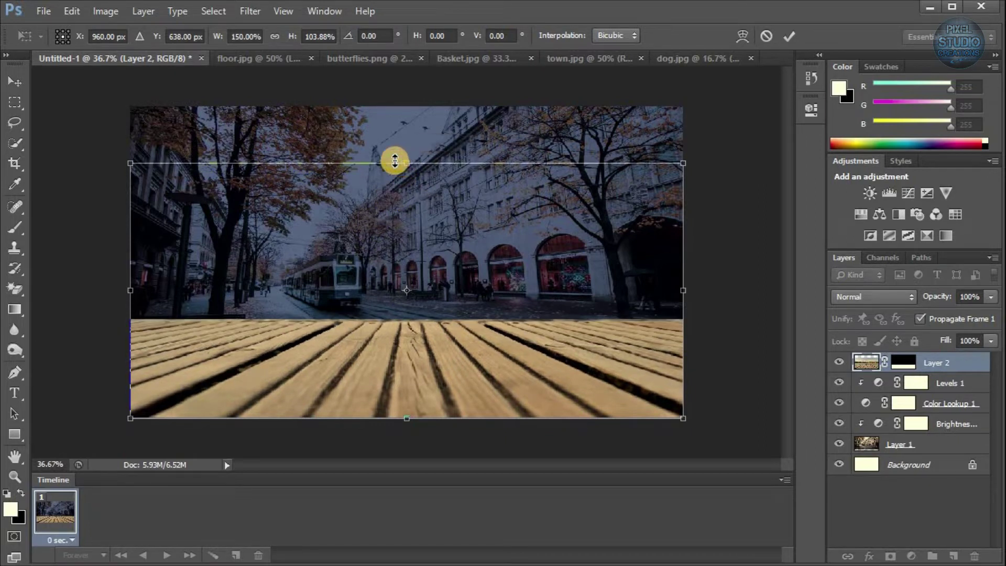
pyautogui.click(790, 35)
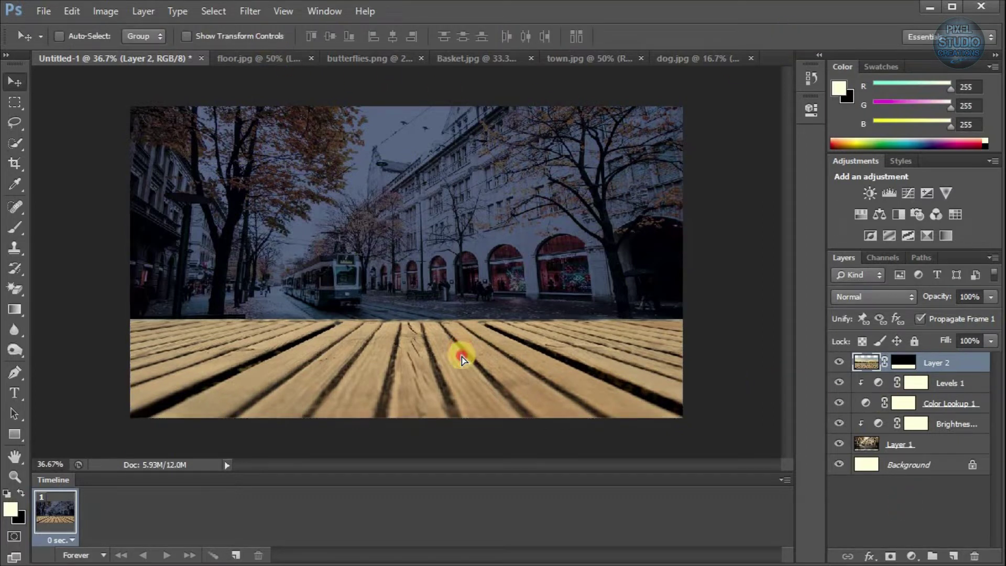
pyautogui.moveTo(460, 350); pyautogui.dragTo(461, 355)
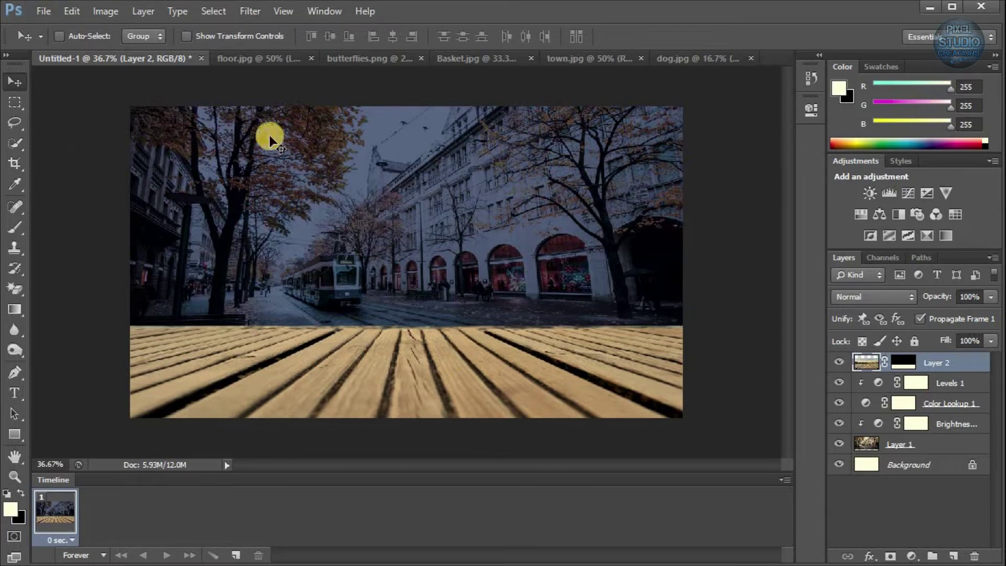
# Darken the deck with a clipped Levels adjustment, setting the white output level to 93 and midtones to 0.76
pyautogui.click(911, 555)
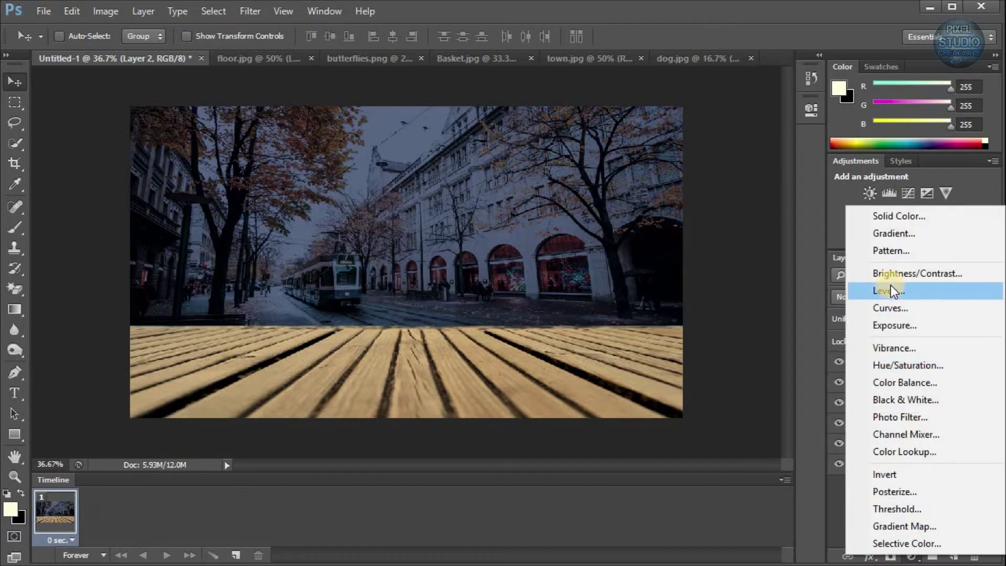
pyautogui.click(890, 290)
pyautogui.moveTo(774, 307); pyautogui.dragTo(663, 308)
pyautogui.moveTo(687, 260); pyautogui.dragTo(703, 258)
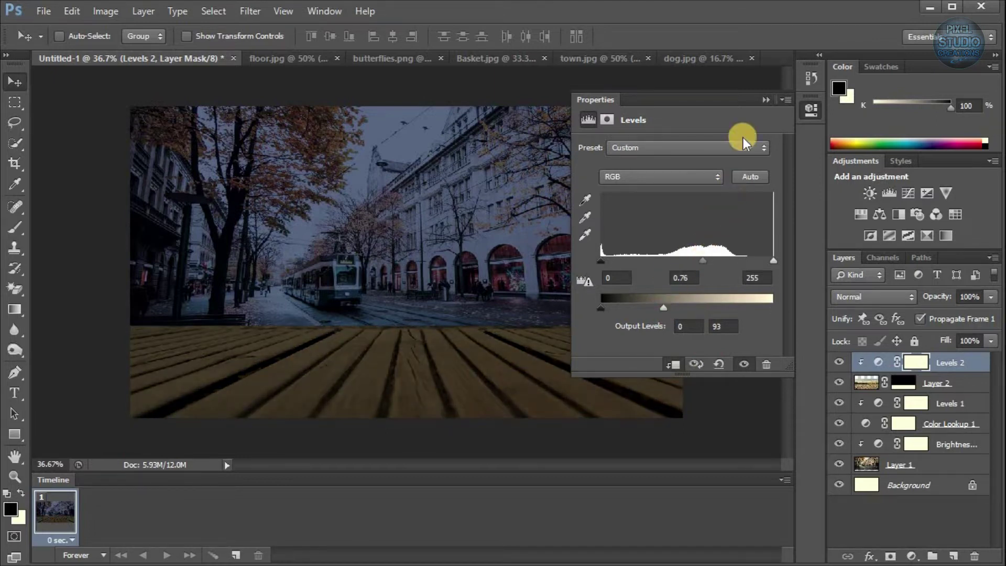
pyautogui.click(765, 98)
# Add a clipped Curves adjustment over the deck, lowering the white endpoint and pulling the upper midtones down
pyautogui.click(912, 556)
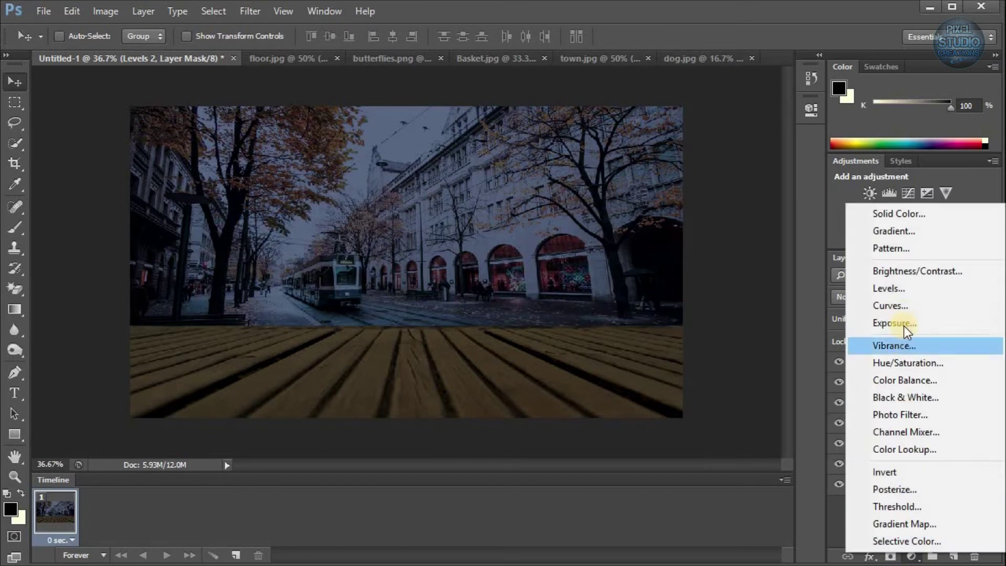
pyautogui.click(902, 306)
pyautogui.moveTo(767, 185); pyautogui.dragTo(769, 198)
pyautogui.moveTo(715, 245); pyautogui.dragTo(721, 257)
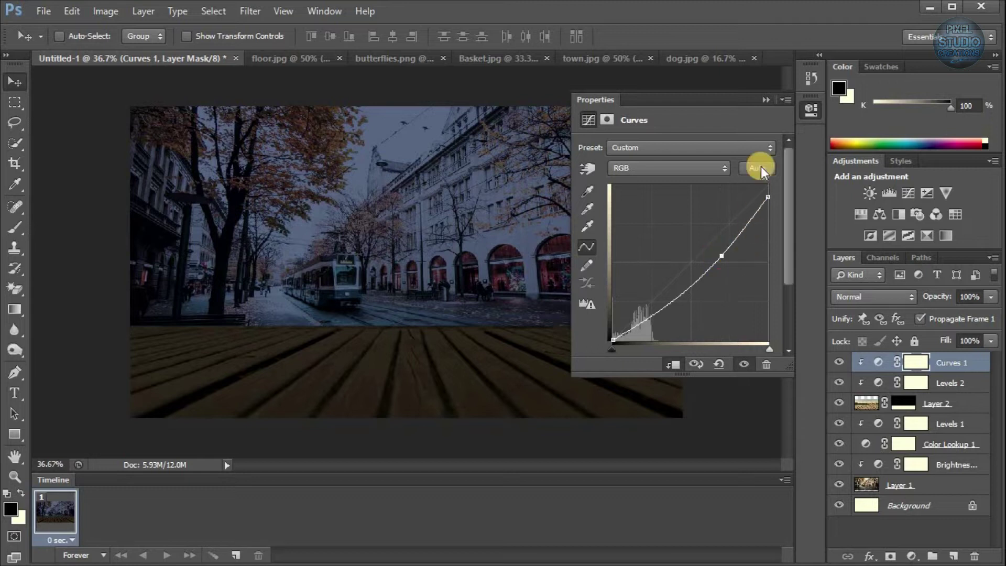
pyautogui.click(765, 102)
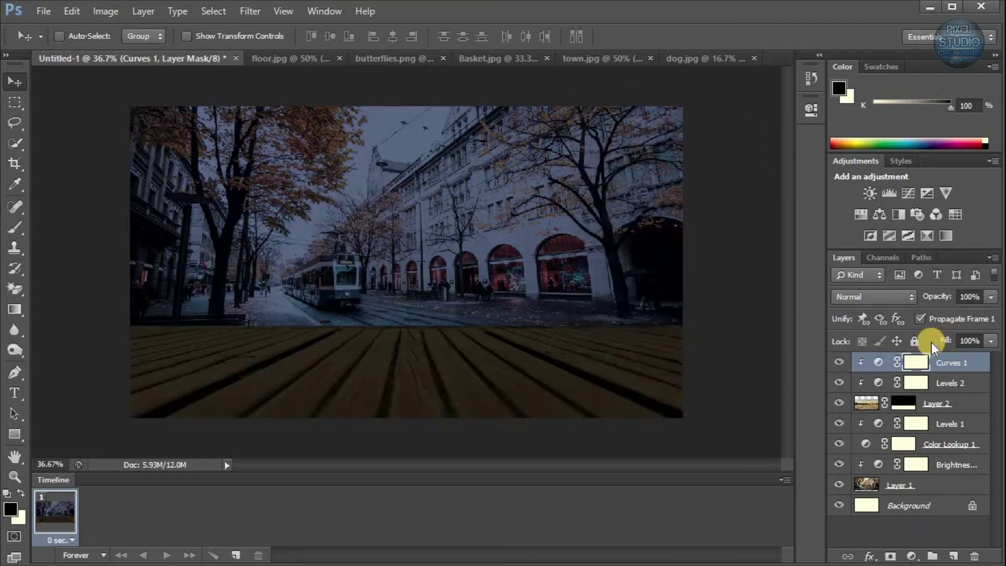
# Paint black on the Curves mask with a soft 700 px brush to restore light across the middle and right of the deck
pyautogui.click(14, 227)
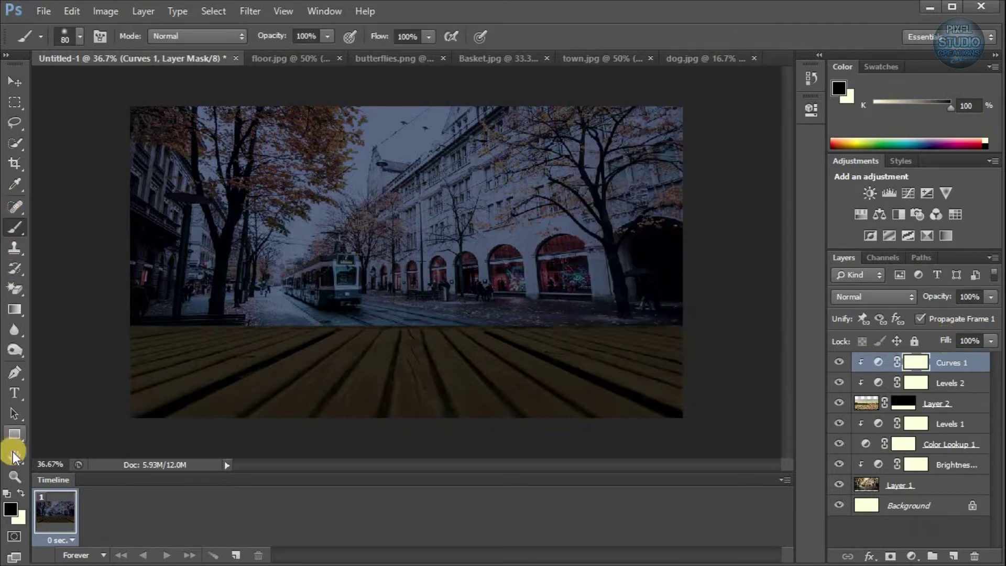
pyautogui.click(12, 518)
pyautogui.click(302, 288)
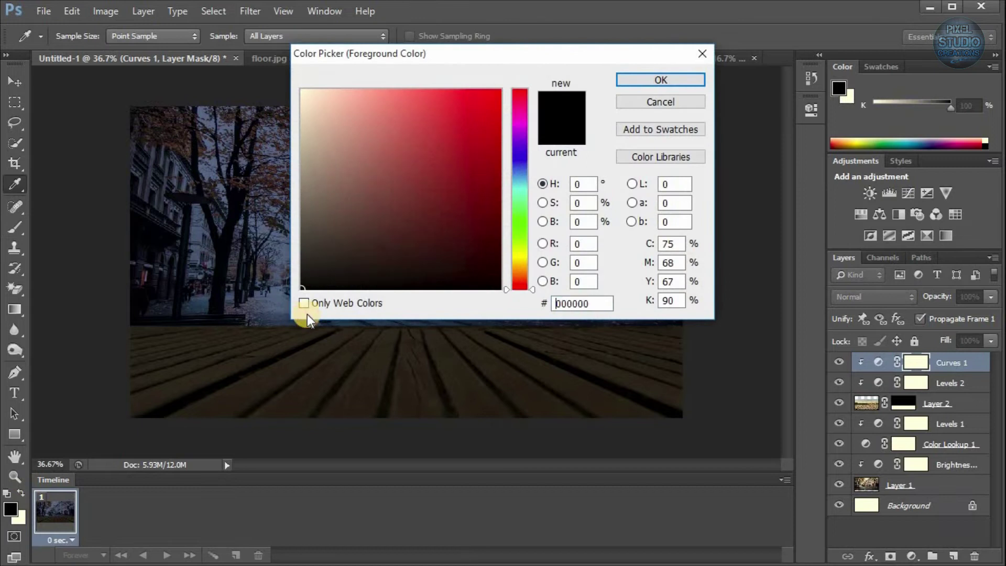
pyautogui.click(660, 79)
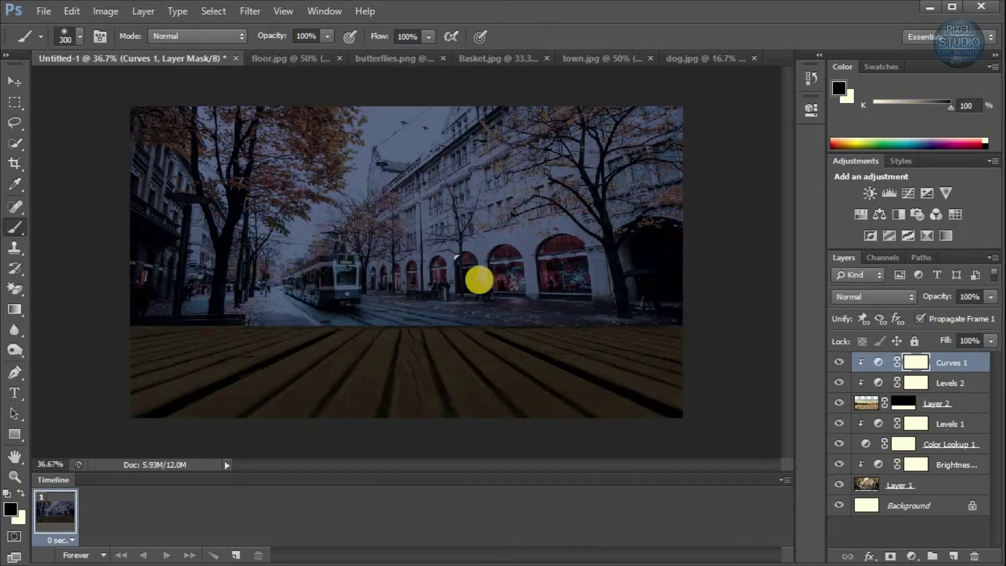
pyautogui.press(']')
pyautogui.click(551, 268)
pyautogui.click(611, 276)
pyautogui.click(488, 256)
pyautogui.click(491, 252)
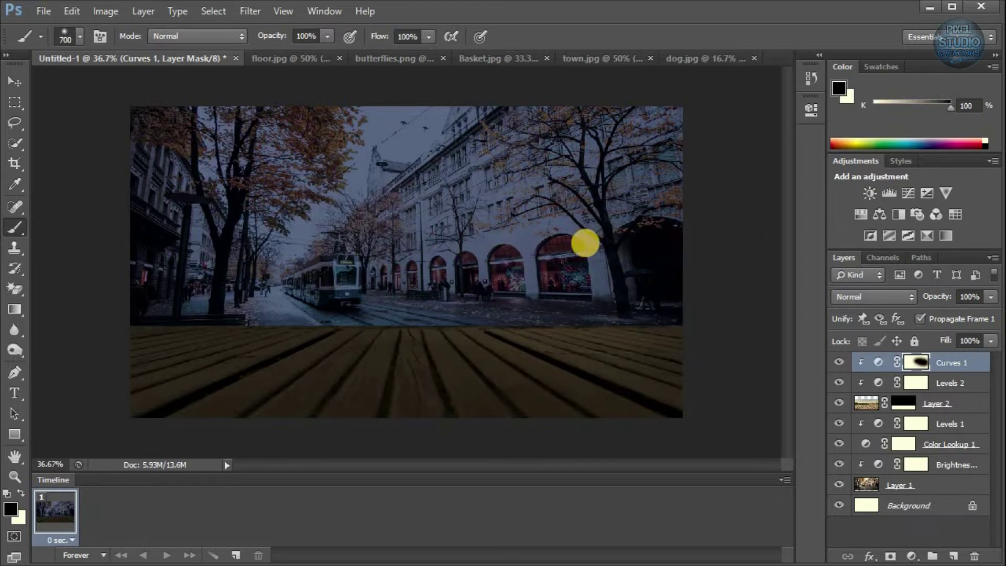
pyautogui.click(468, 248)
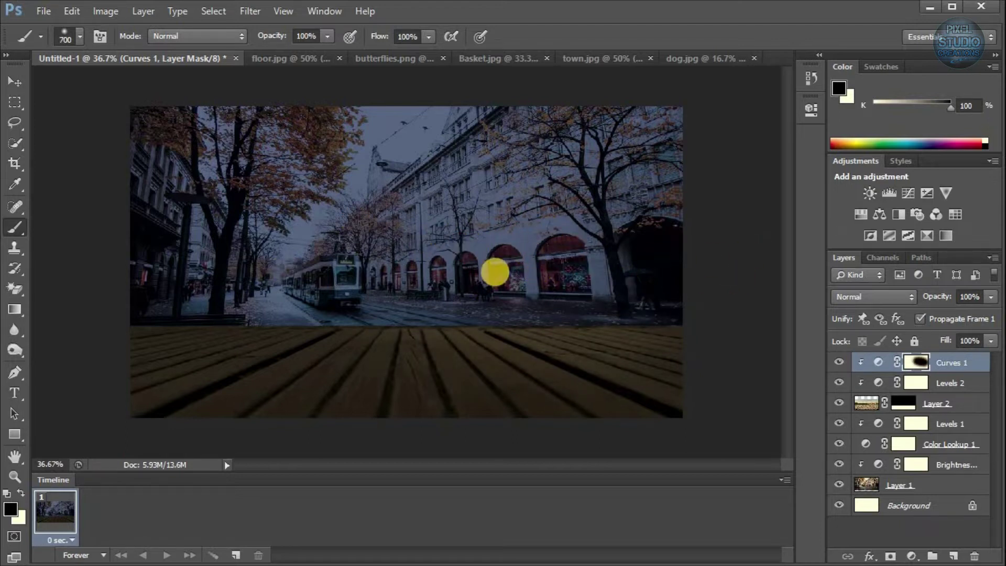
pyautogui.click(606, 267)
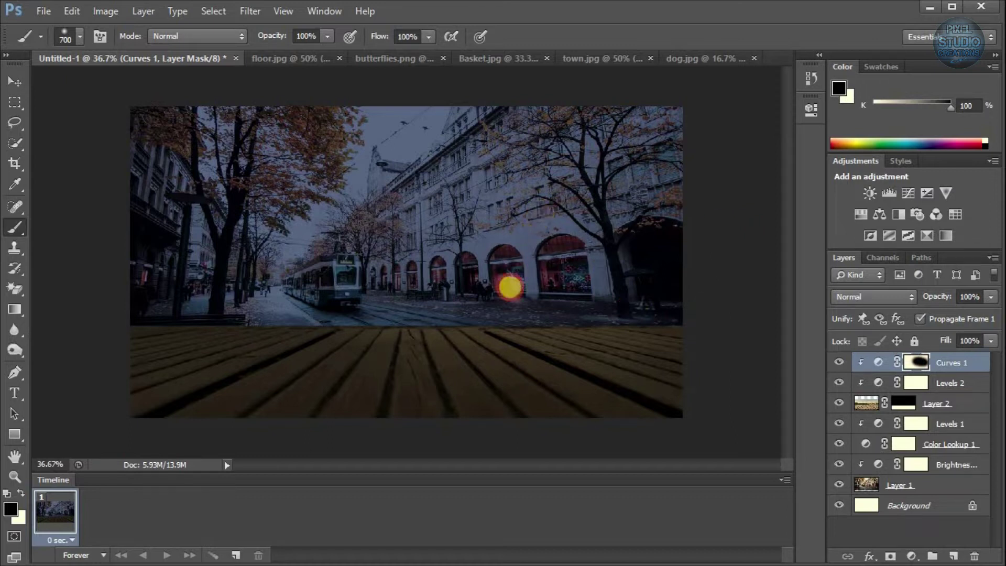
pyautogui.click(370, 261)
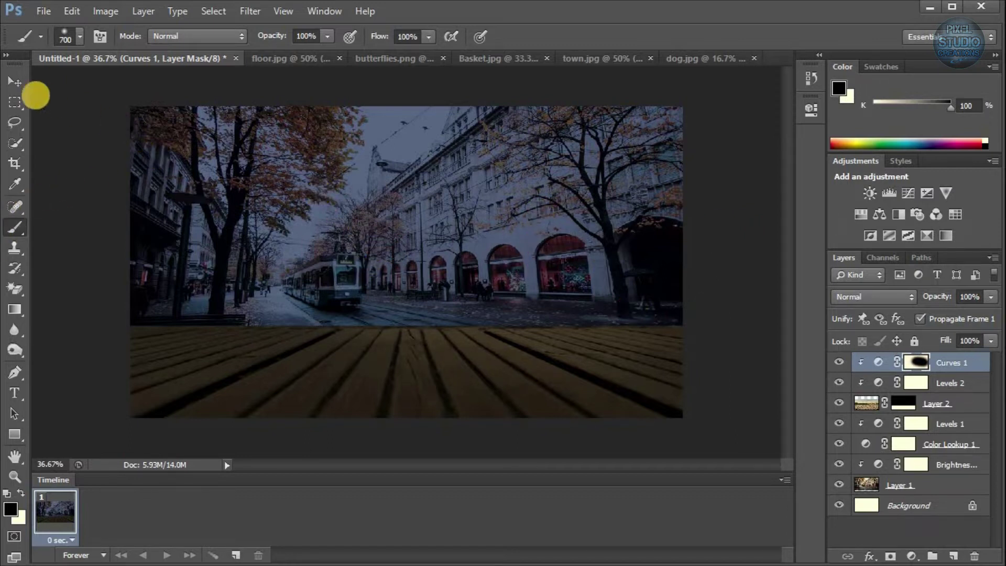
pyautogui.click(23, 77)
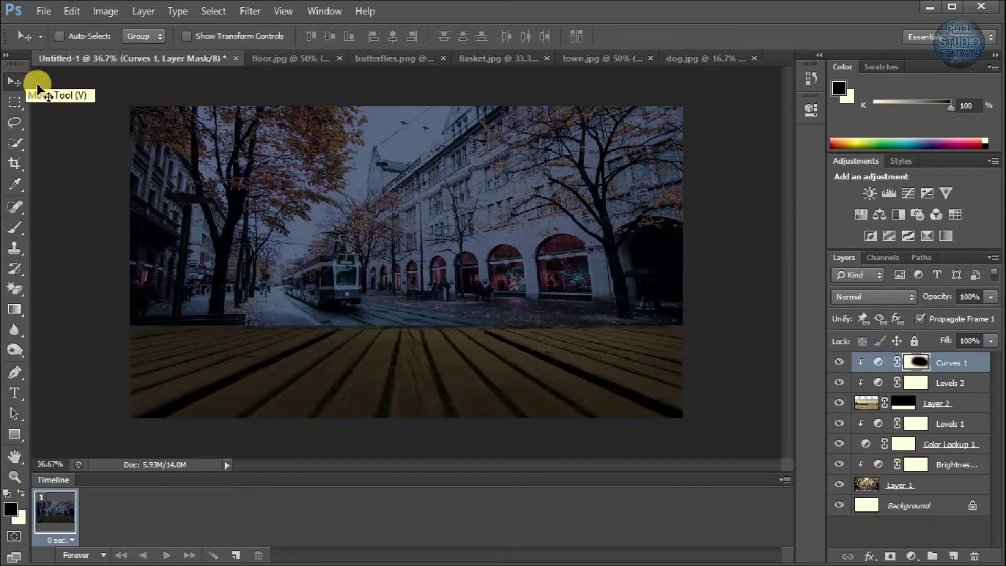
# Add a clipped Hue/Saturation adjustment to the deck with hue -14, saturation +5 and lightness -3
pyautogui.click(911, 556)
pyautogui.click(880, 366)
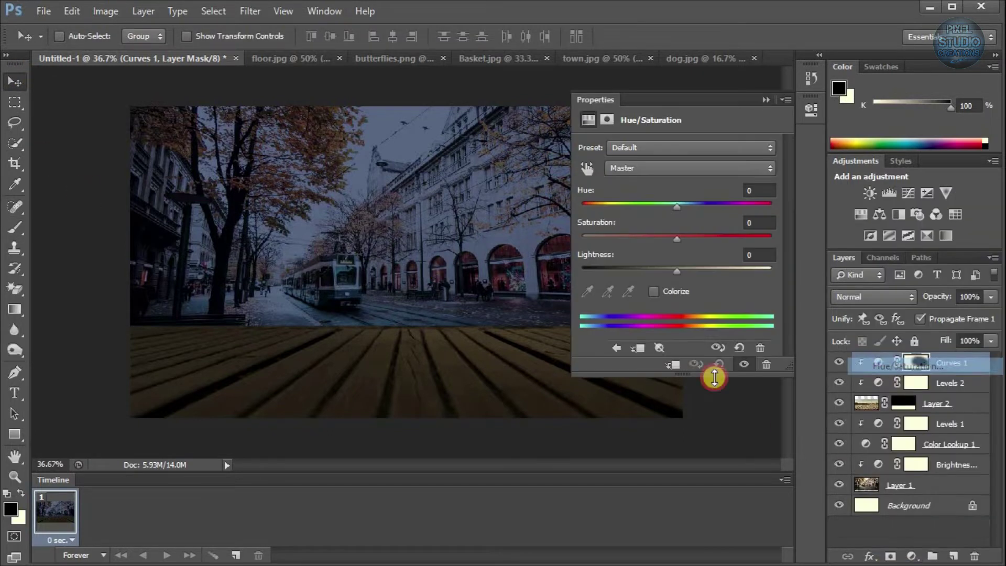
pyautogui.moveTo(677, 210); pyautogui.dragTo(664, 210)
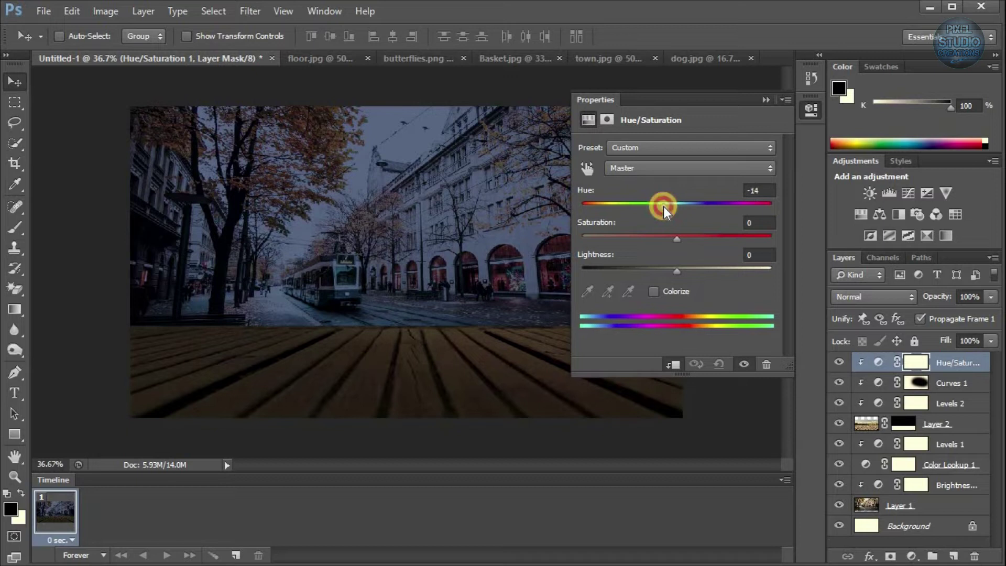
pyautogui.moveTo(678, 276); pyautogui.dragTo(674, 272)
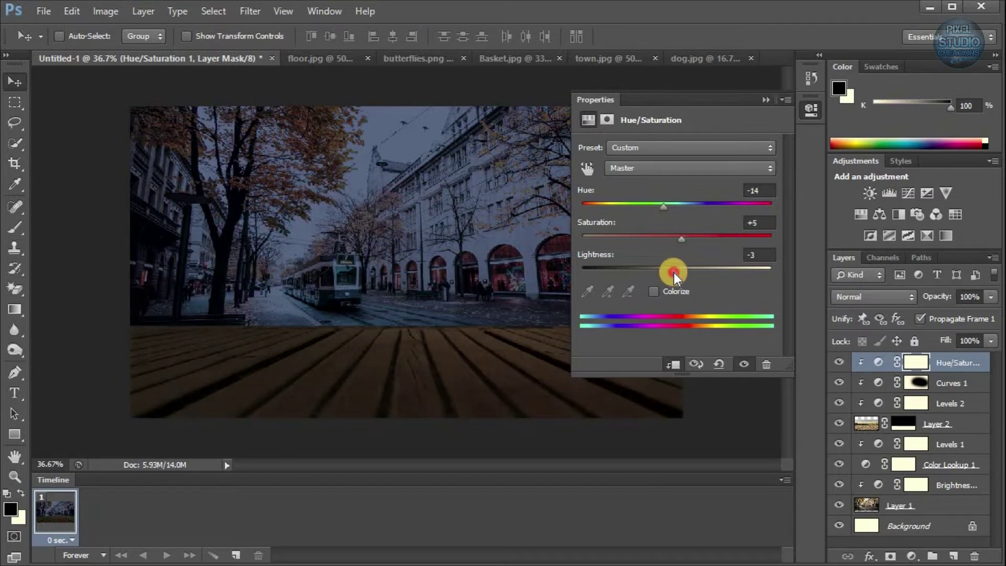
pyautogui.click(749, 99)
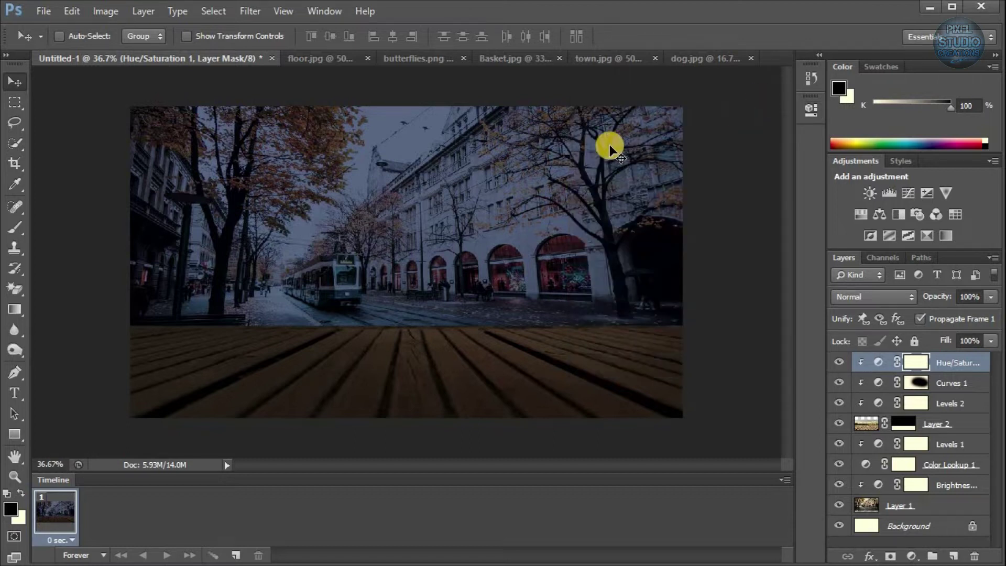
# Add a clipped Color Balance adjustment to the deck, setting midtone Cyan-Red to -14 and shifting Yellow-Blue toward blue
pyautogui.click(911, 555)
pyautogui.click(900, 385)
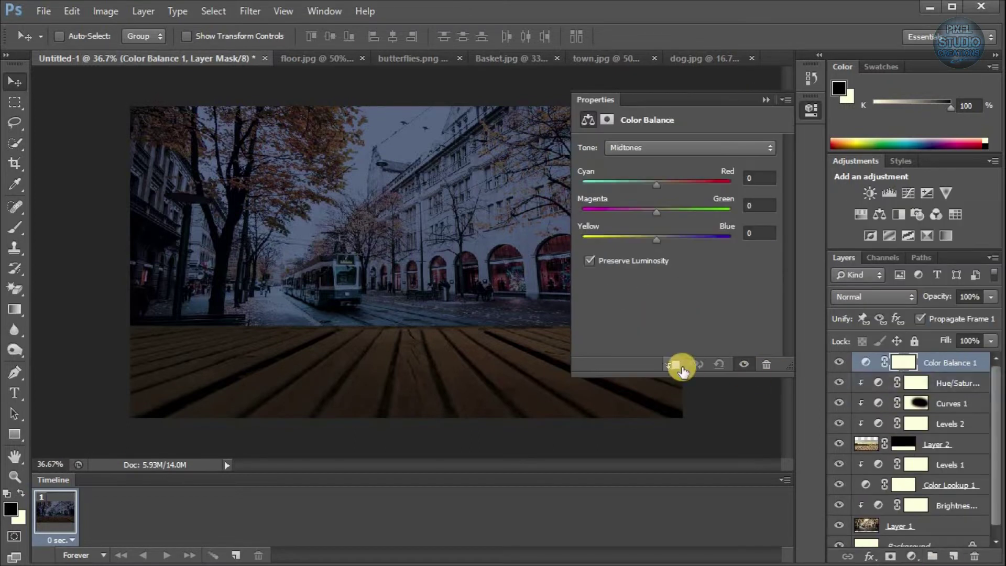
pyautogui.moveTo(656, 184); pyautogui.dragTo(646, 184)
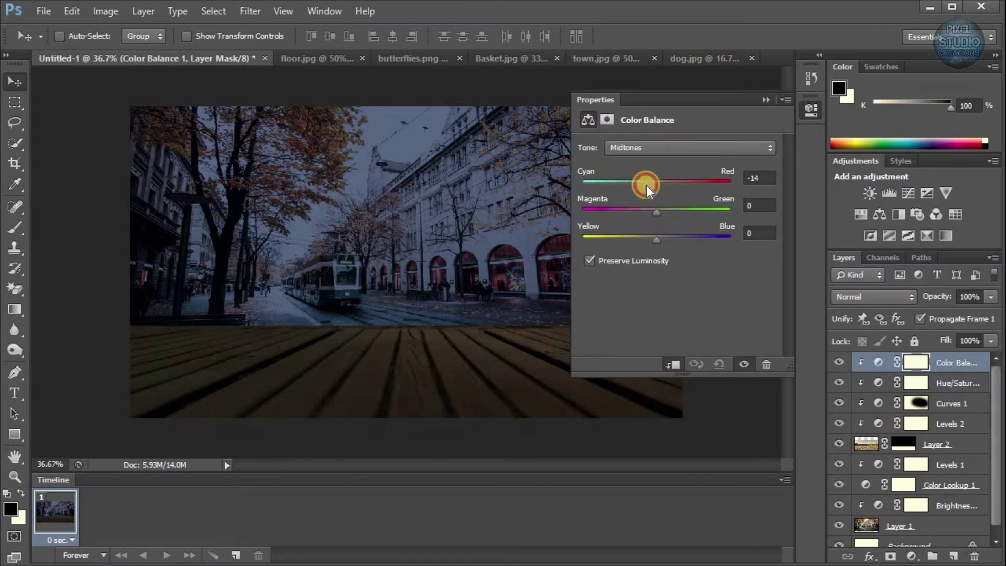
pyautogui.moveTo(658, 240); pyautogui.dragTo(667, 243)
pyautogui.click(766, 100)
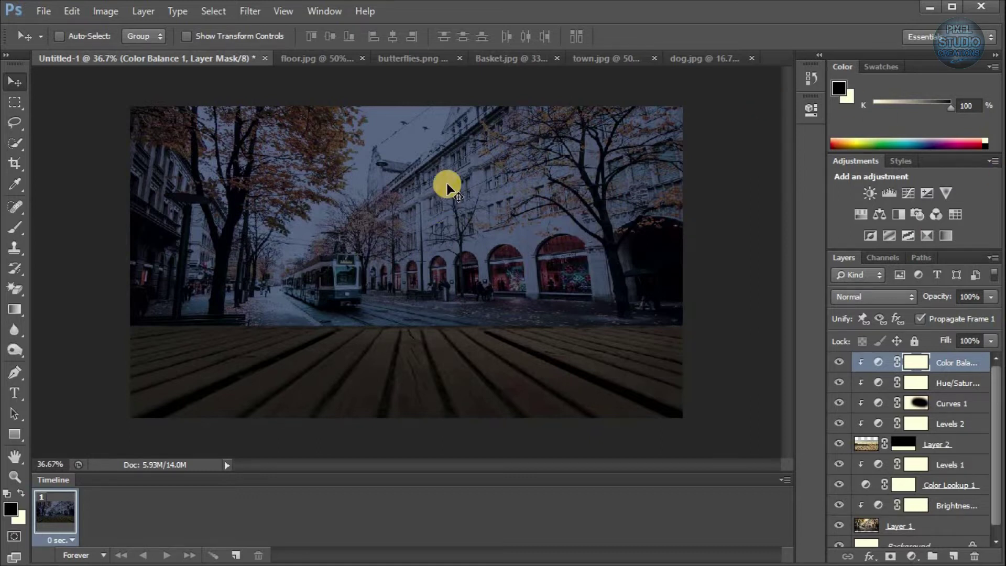
# Bring the basket from Basket.jpg into the street composite, release its clipping mask and centre it over the scene
pyautogui.click(492, 59)
pyautogui.moveTo(210, 217); pyautogui.dragTo(356, 287)
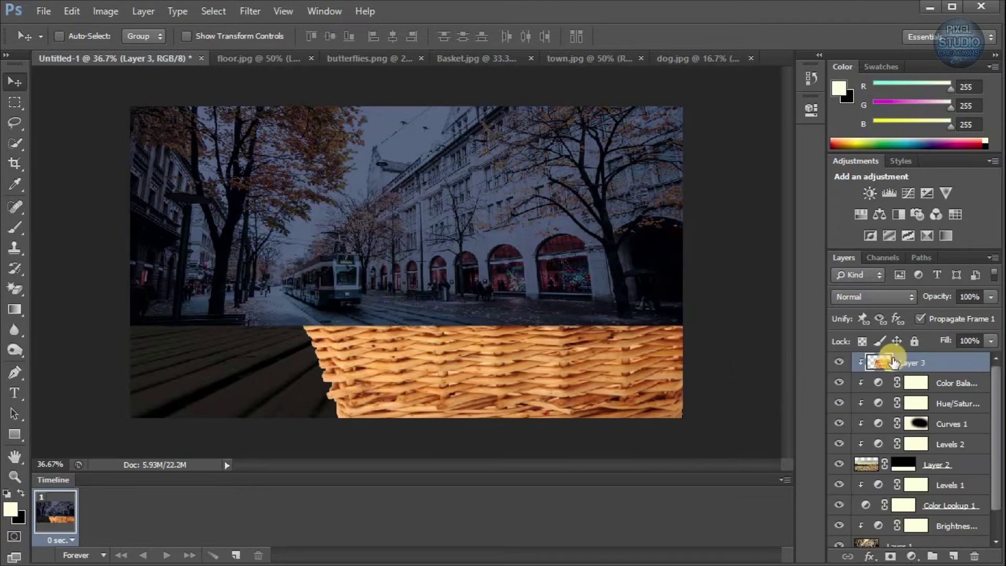
pyautogui.rightClick(994, 370)
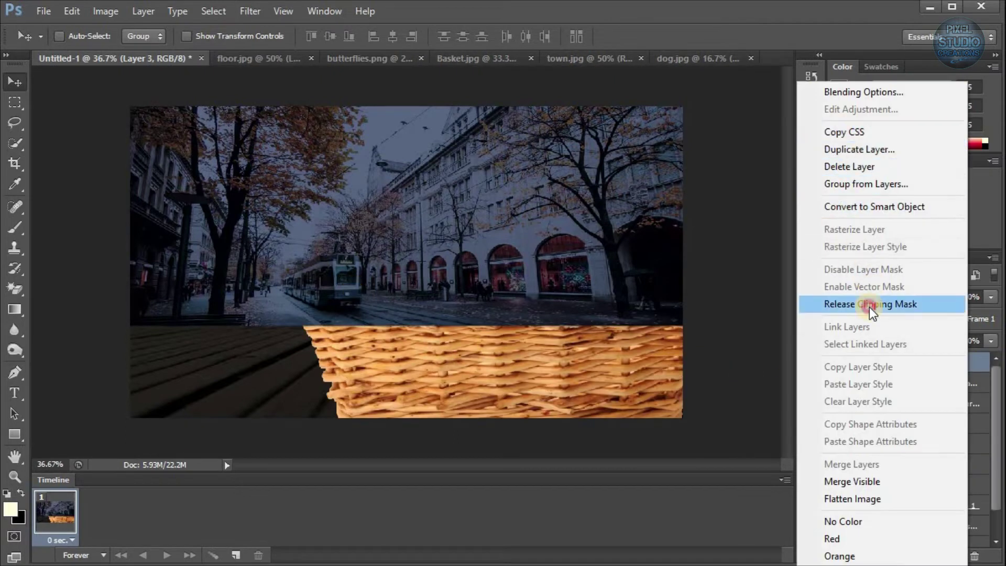
pyautogui.click(864, 238)
pyautogui.moveTo(619, 330); pyautogui.dragTo(539, 276)
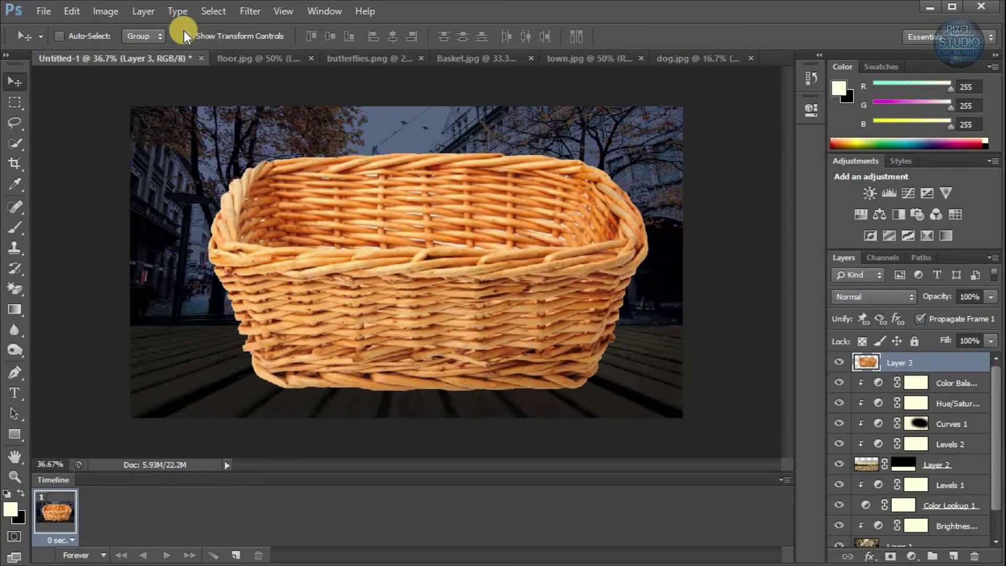
# Scale the basket to about 47.5% and place it on the wooden deck
pyautogui.hotkey('ctrl', 't')
pyautogui.moveTo(207, 152); pyautogui.dragTo(325, 210)
pyautogui.moveTo(376, 309); pyautogui.dragTo(363, 373)
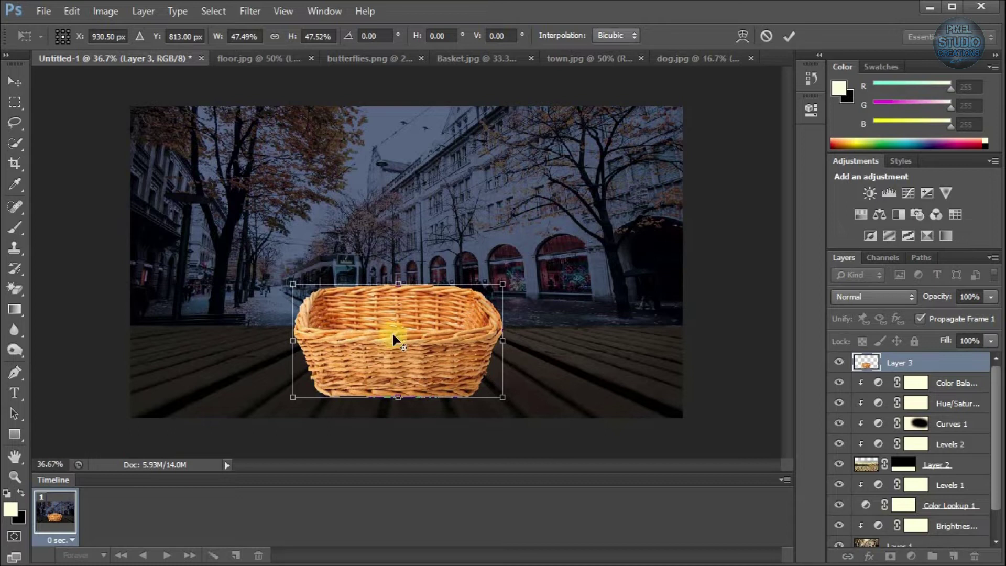
# Skew the basket by pulling its upper corners inward so that it tapers toward the back
pyautogui.rightClick(417, 306)
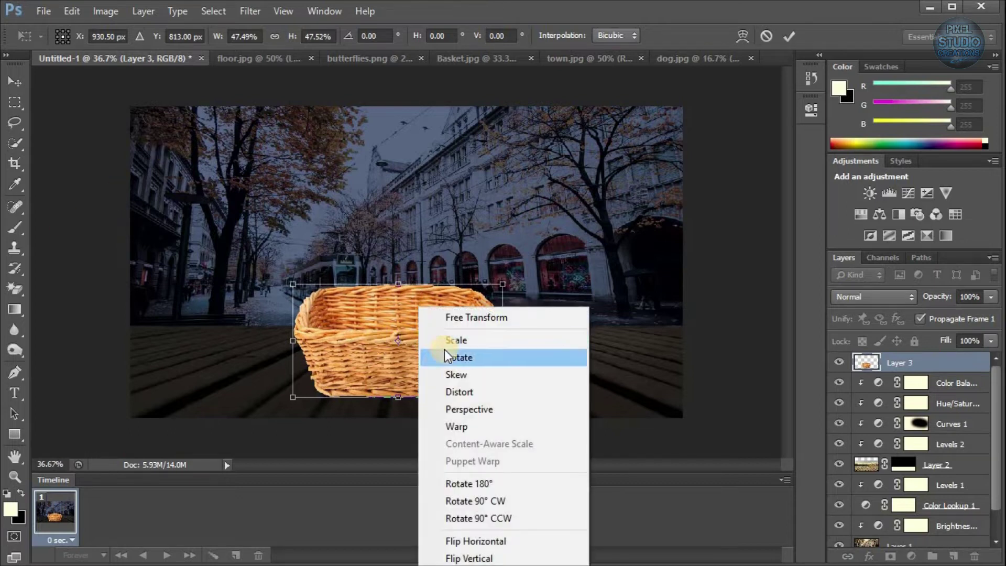
pyautogui.click(460, 375)
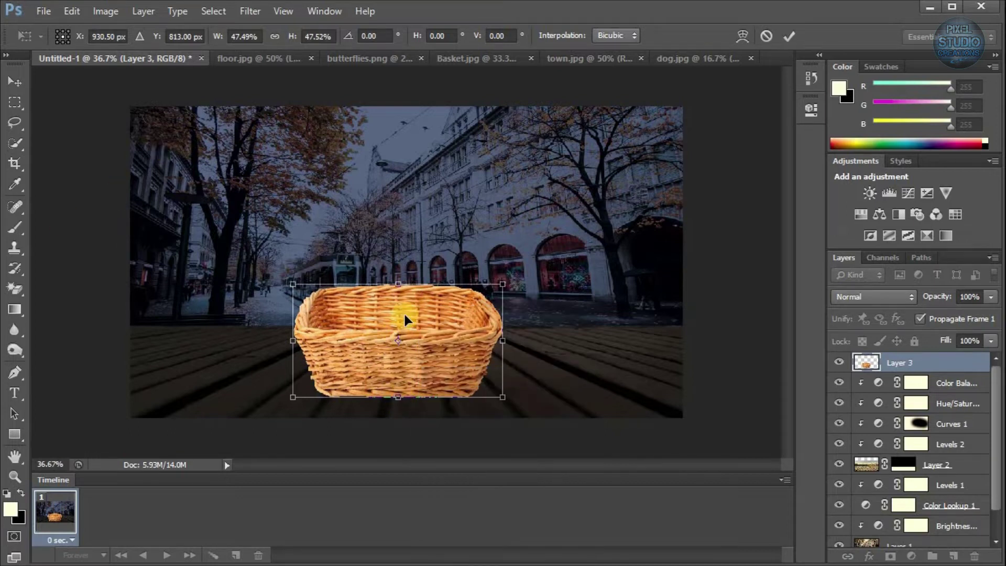
pyautogui.moveTo(501, 286)
pyautogui.mouseDown()
pyautogui.moveTo(501, 305)
pyautogui.moveTo(498, 288)
pyautogui.mouseUp()
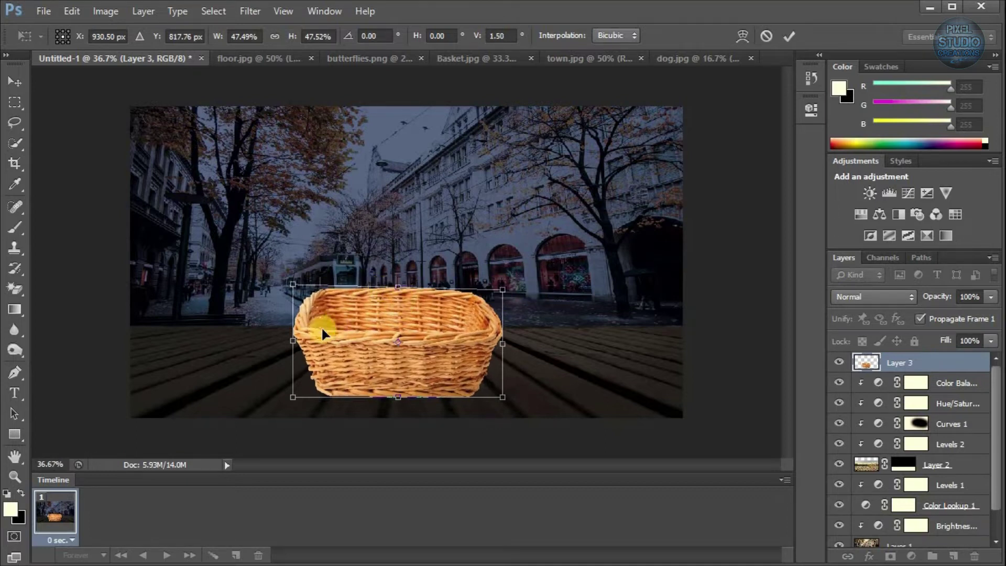
pyautogui.moveTo(296, 351); pyautogui.dragTo(296, 340)
pyautogui.moveTo(299, 289); pyautogui.dragTo(319, 300)
pyautogui.moveTo(417, 315); pyautogui.dragTo(418, 312)
pyautogui.moveTo(500, 293); pyautogui.dragTo(476, 298)
pyautogui.moveTo(299, 294)
pyautogui.mouseDown()
pyautogui.moveTo(328, 304)
pyautogui.moveTo(318, 296)
pyautogui.mouseUp()
# Widen the basket to 57.5%, move it slightly up and to the right on the deck, and apply the transform
pyautogui.rightClick(457, 344)
pyautogui.click(488, 347)
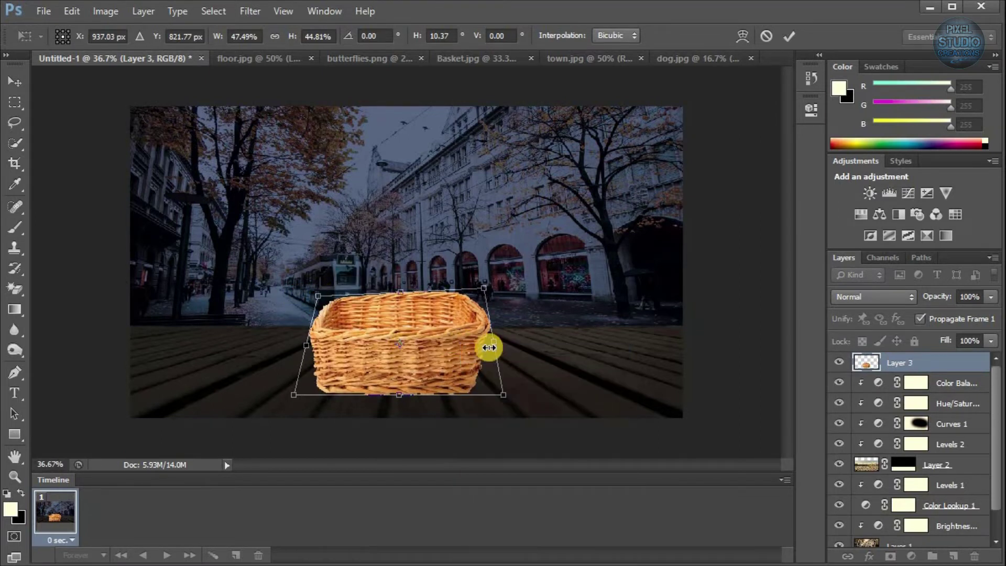
pyautogui.moveTo(488, 347); pyautogui.dragTo(522, 348)
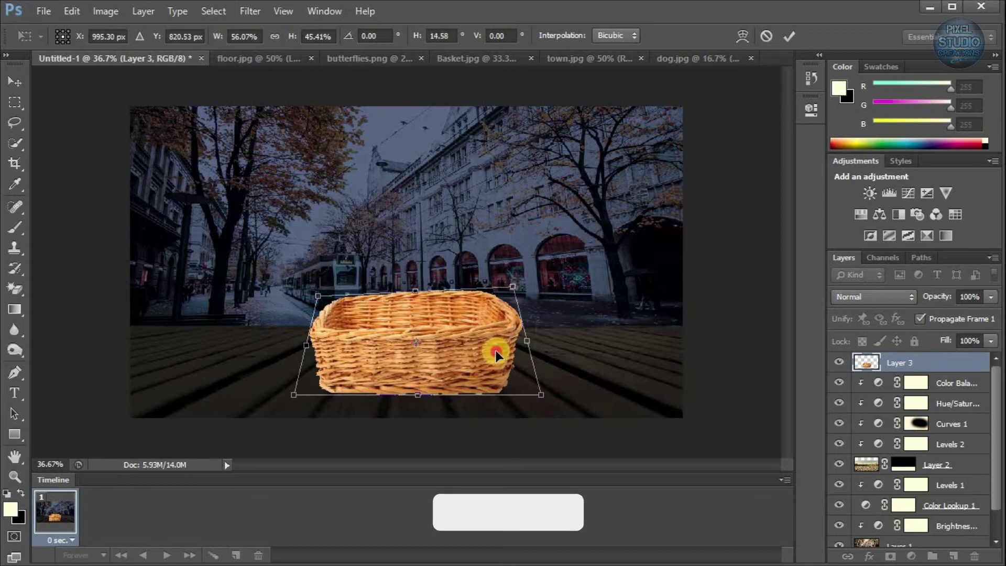
pyautogui.moveTo(306, 345); pyautogui.dragTo(299, 348)
pyautogui.moveTo(445, 351); pyautogui.dragTo(461, 341)
pyautogui.click(789, 36)
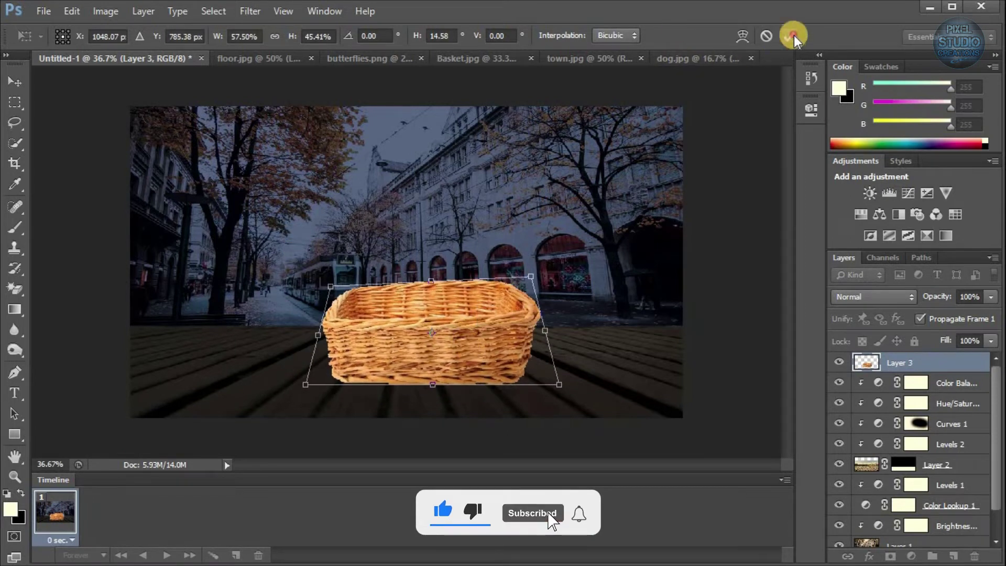
# Add a Levels adjustment clipped to the basket, with midtones 0.72 and output white 134
pyautogui.click(244, 35)
pyautogui.click(911, 555)
pyautogui.click(917, 293)
pyautogui.moveTo(773, 309); pyautogui.dragTo(691, 308)
pyautogui.moveTo(686, 261)
pyautogui.mouseDown()
pyautogui.moveTo(729, 260)
pyautogui.moveTo(705, 260)
pyautogui.mouseUp()
# In the red channel of the basket's Levels, set midtones to 0.63 and slightly lower the output white
pyautogui.click(684, 178)
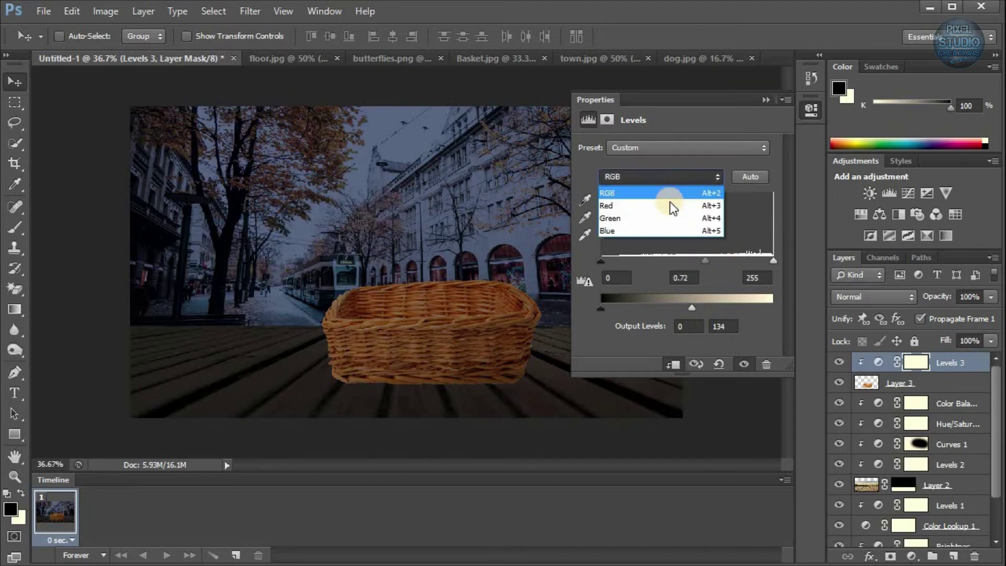
pyautogui.click(646, 210)
pyautogui.moveTo(722, 263)
pyautogui.mouseDown()
pyautogui.moveTo(733, 266)
pyautogui.moveTo(722, 268)
pyautogui.mouseUp()
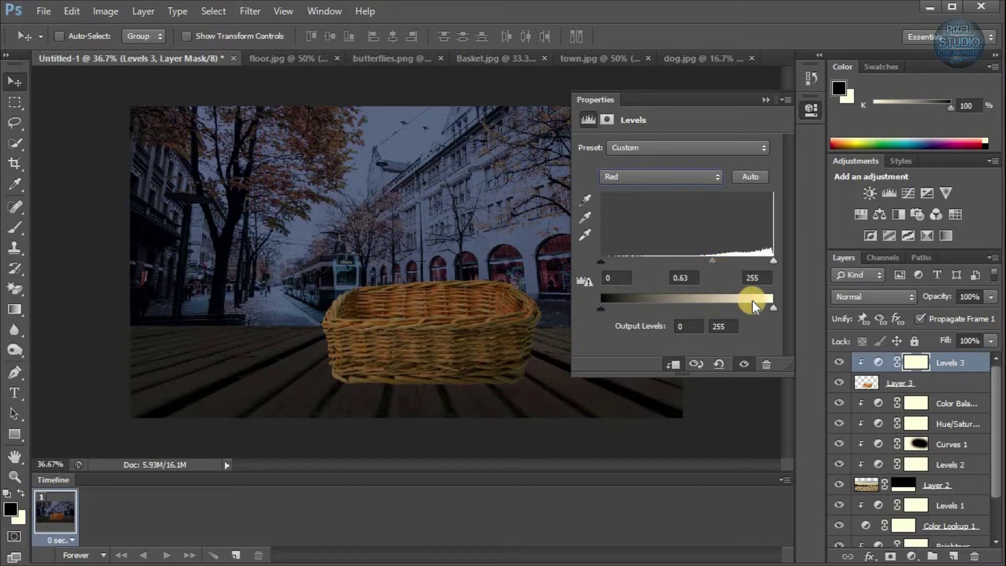
pyautogui.moveTo(773, 310); pyautogui.dragTo(759, 309)
pyautogui.click(766, 100)
# Add a clipped Hue/Saturation adjustment to the basket with hue -6, saturation -69 and reduced lightness
pyautogui.click(911, 556)
pyautogui.click(937, 364)
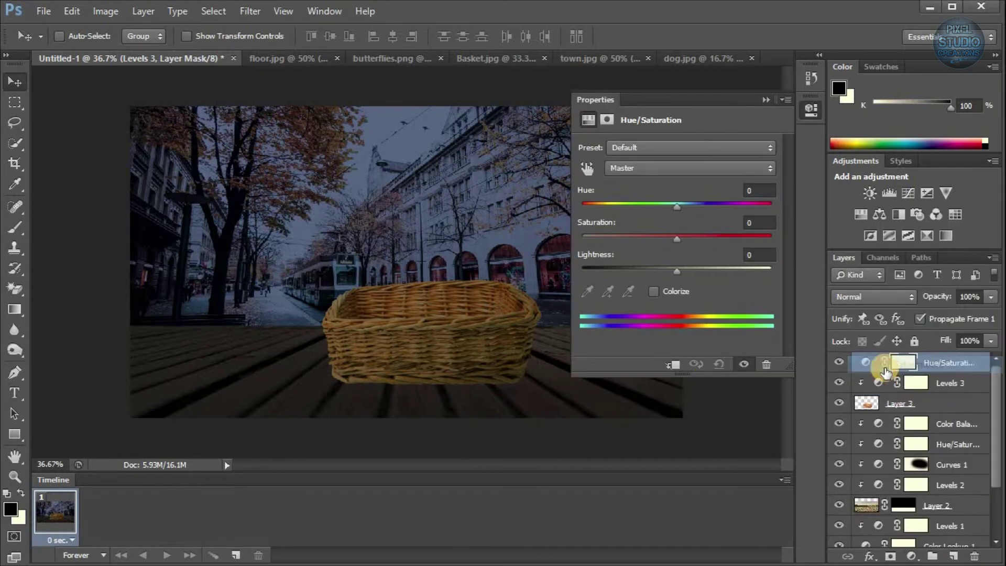
pyautogui.click(670, 364)
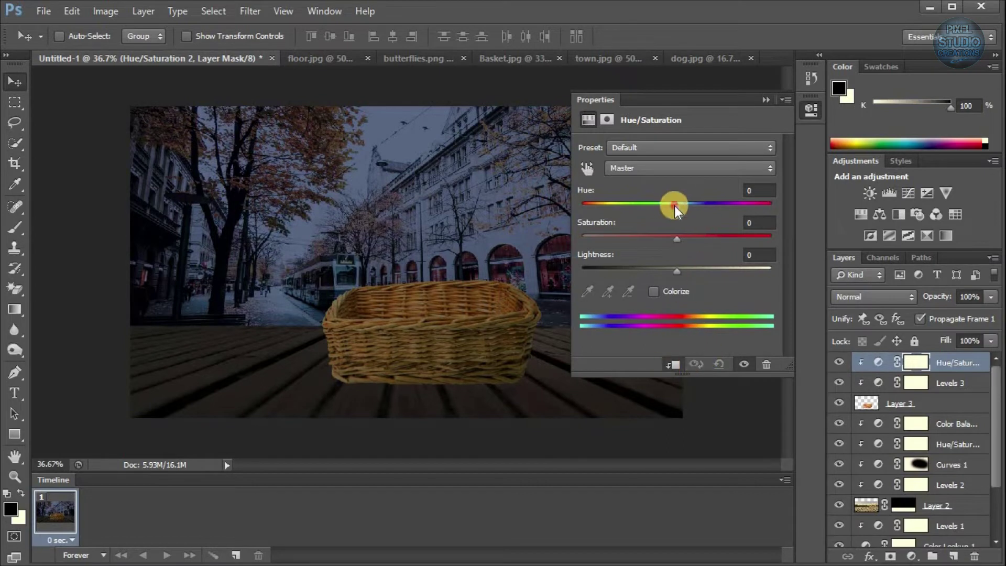
pyautogui.moveTo(676, 210); pyautogui.dragTo(671, 210)
pyautogui.moveTo(676, 244); pyautogui.dragTo(611, 240)
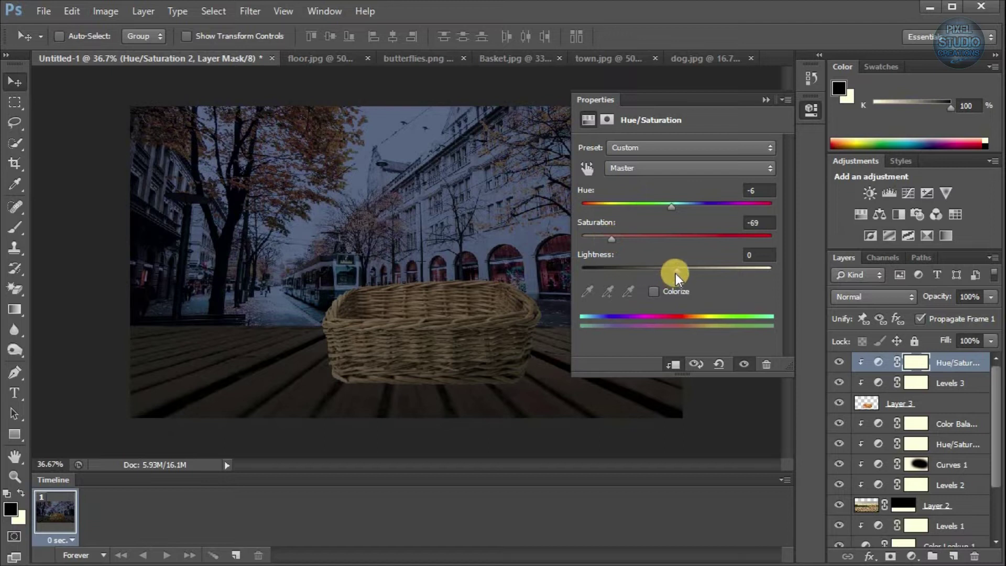
pyautogui.moveTo(674, 272); pyautogui.dragTo(656, 273)
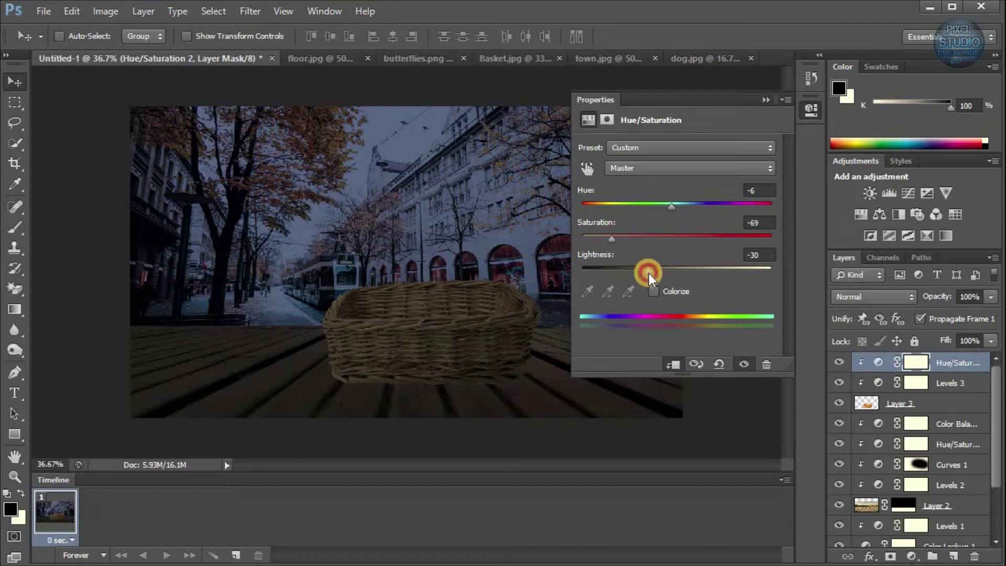
pyautogui.click(762, 100)
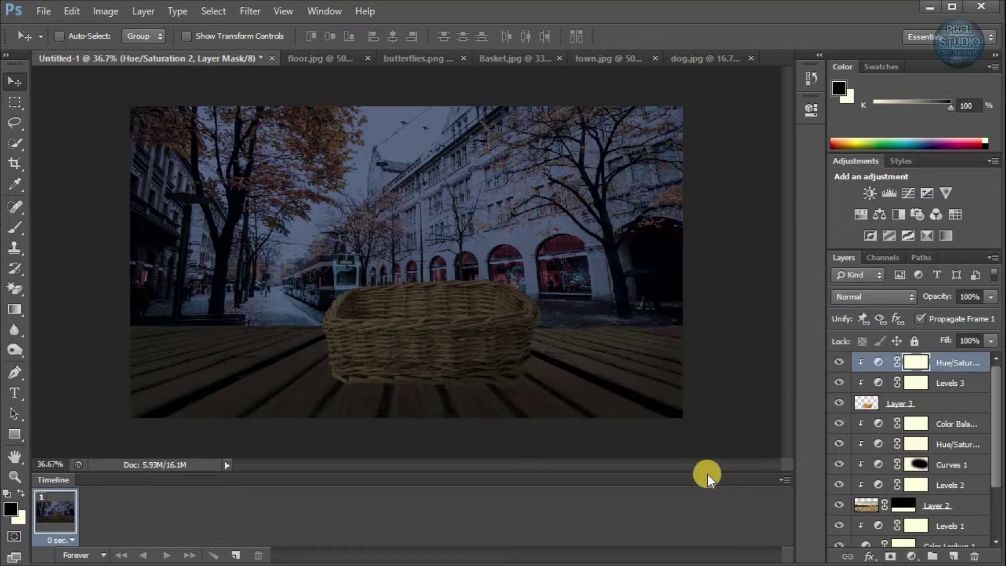
# Add a clipped layer directly above the basket, fill it with 50% gray and set its blend mode to Overlay
pyautogui.click(922, 404)
pyautogui.click(954, 556)
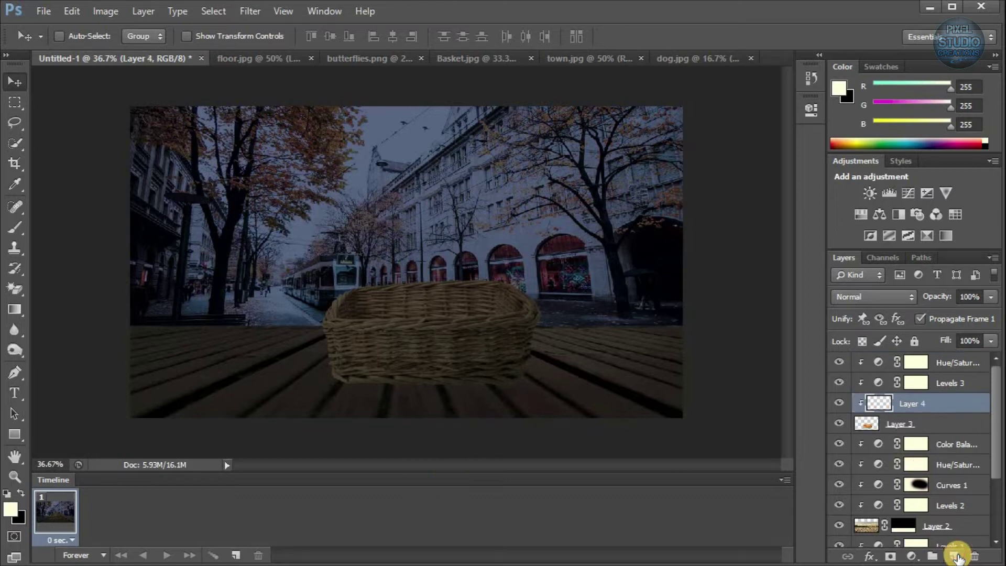
pyautogui.hotkey('shift', 'F5')
pyautogui.click(474, 118)
pyautogui.click(472, 237)
pyautogui.click(589, 112)
pyautogui.press('v')
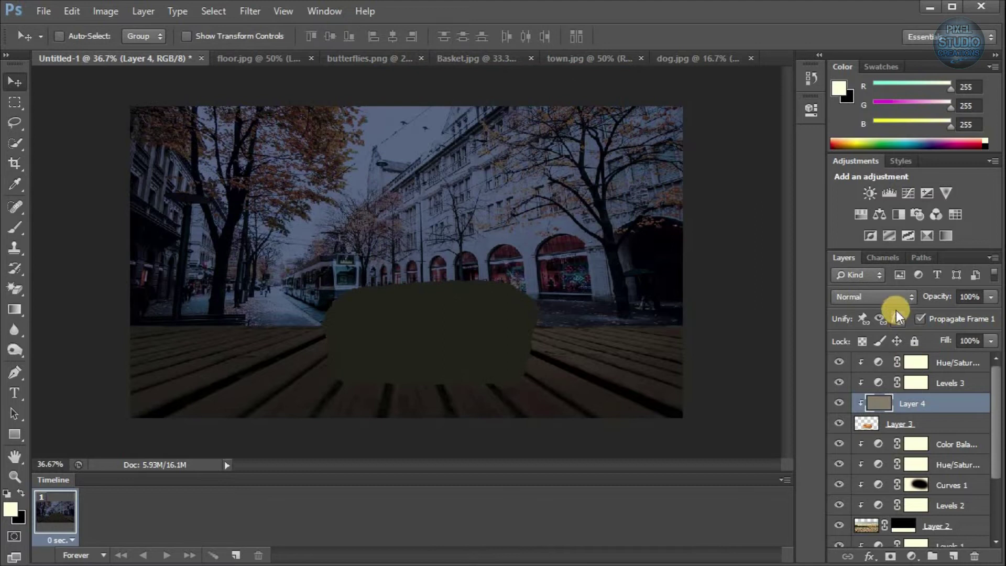
pyautogui.click(892, 297)
pyautogui.click(853, 81)
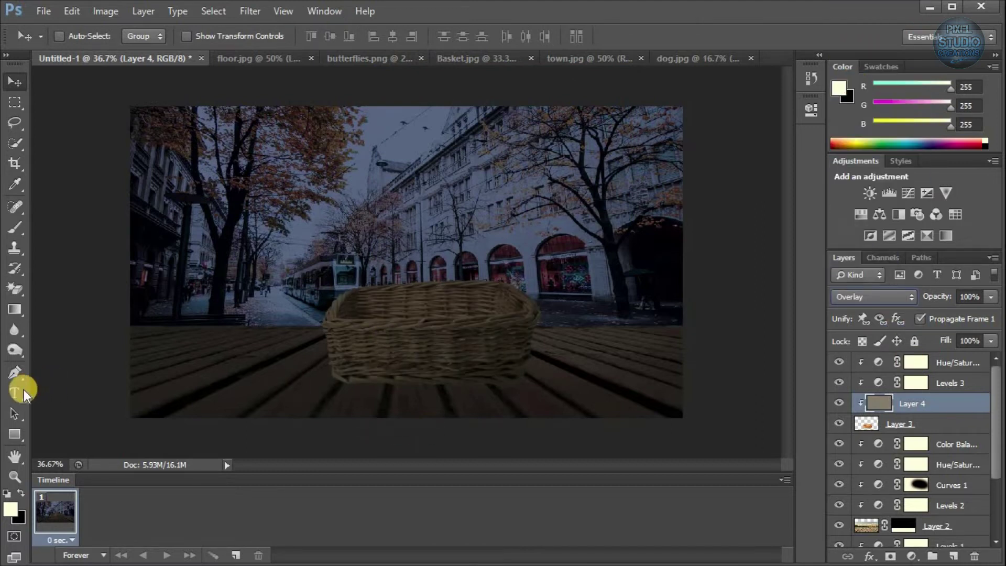
# On the gray layer, dodge the basket's upper rim and burn its lower body, using midtones at 50% exposure
pyautogui.rightClick(14, 356)
pyautogui.click(62, 349)
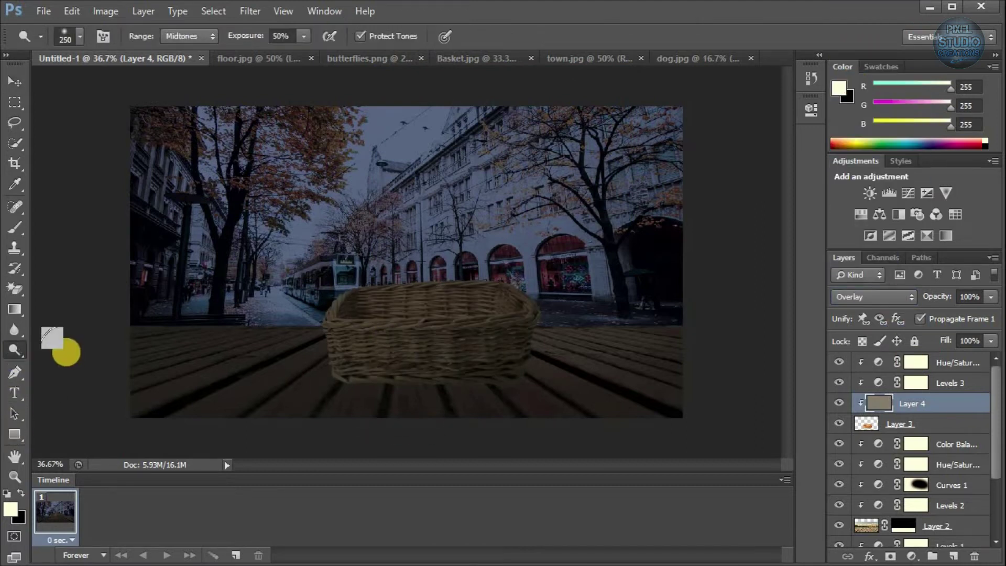
pyautogui.moveTo(350, 283)
pyautogui.mouseDown()
pyautogui.moveTo(514, 276)
pyautogui.moveTo(560, 331)
pyautogui.moveTo(566, 317)
pyautogui.moveTo(421, 254)
pyautogui.moveTo(340, 260)
pyautogui.moveTo(489, 271)
pyautogui.moveTo(418, 276)
pyautogui.moveTo(550, 299)
pyautogui.mouseUp()
pyautogui.rightClick(14, 350)
pyautogui.click(68, 376)
pyautogui.moveTo(384, 370)
pyautogui.mouseDown()
pyautogui.moveTo(399, 359)
pyautogui.moveTo(316, 366)
pyautogui.moveTo(341, 377)
pyautogui.moveTo(316, 373)
pyautogui.moveTo(370, 370)
pyautogui.moveTo(318, 400)
pyautogui.moveTo(354, 330)
pyautogui.moveTo(2, 30)
pyautogui.mouseUp()
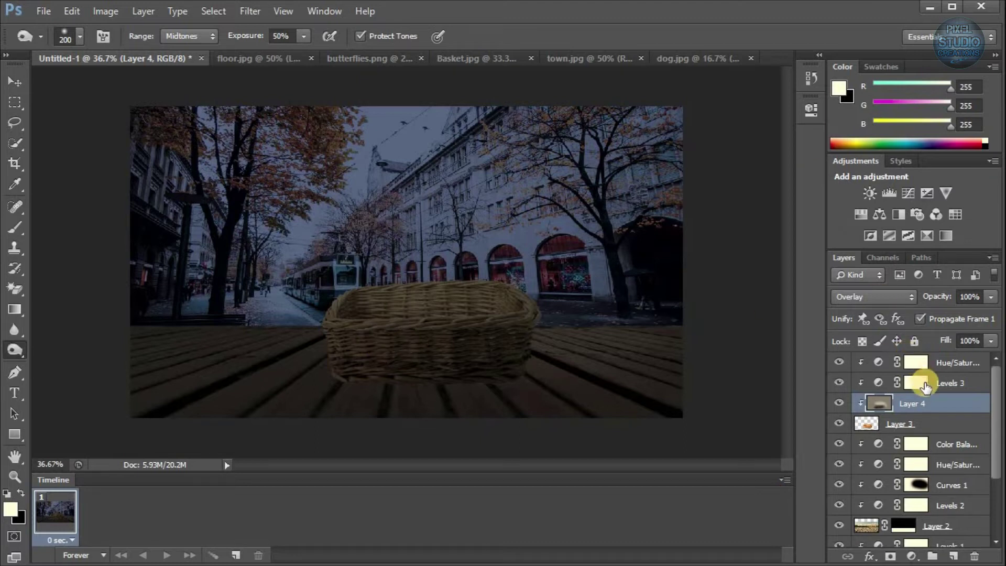
# Paint black on the basket's Levels mask with a smaller soft brush to restore light along the rear right rim
pyautogui.click(909, 384)
pyautogui.click(12, 230)
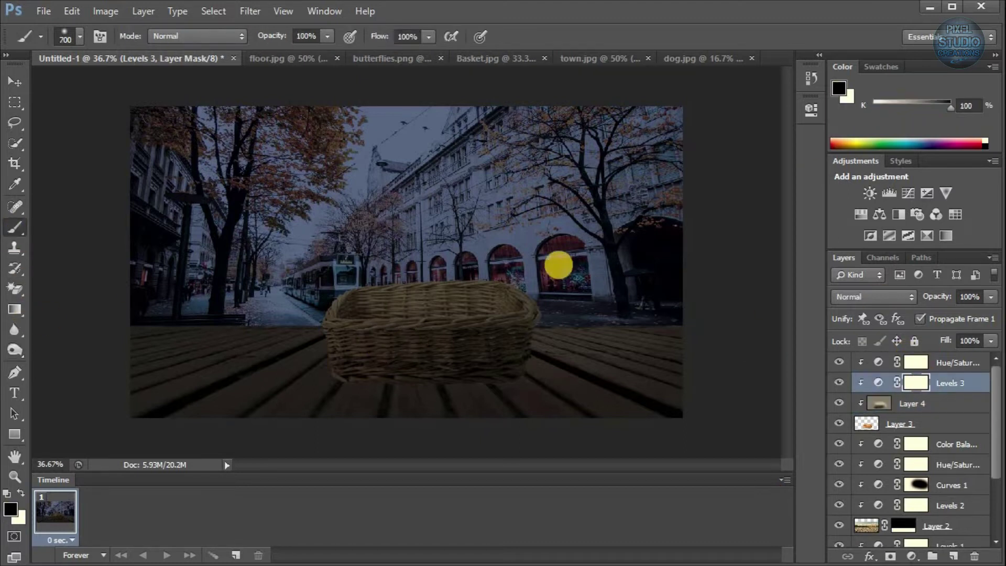
pyautogui.press('[')
pyautogui.press('[')
pyautogui.press('[')
pyautogui.press('[')
pyautogui.press('[')
pyautogui.moveTo(481, 271); pyautogui.dragTo(533, 300)
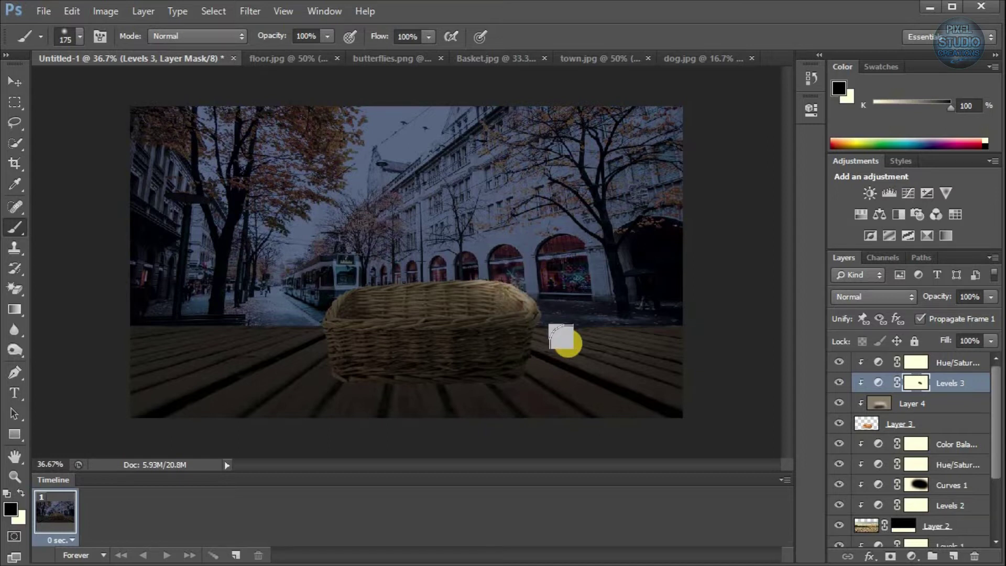
pyautogui.scroll(5, 557, 323)
pyautogui.press(']')
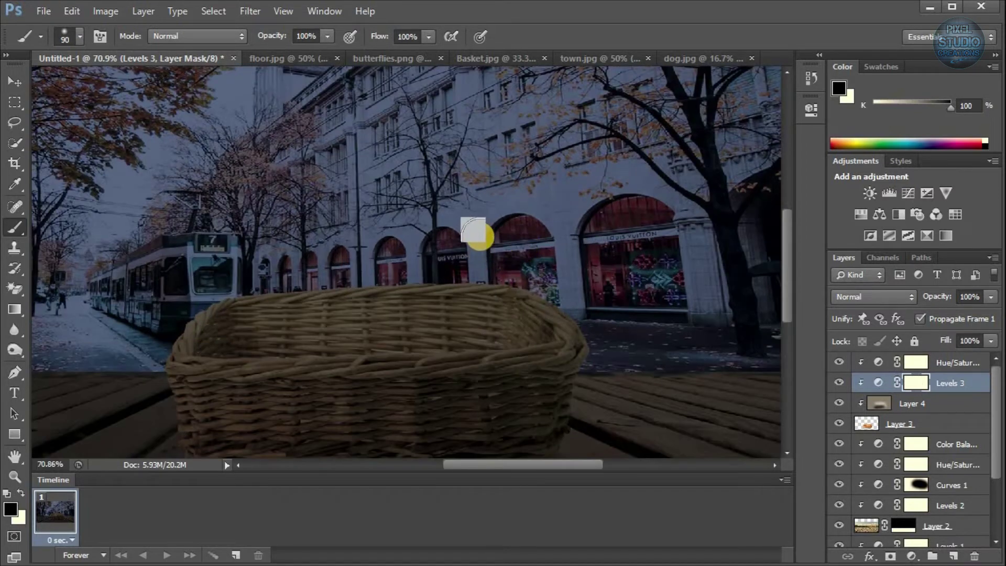
pyautogui.click(572, 256)
pyautogui.moveTo(571, 256)
pyautogui.mouseDown()
pyautogui.moveTo(590, 255)
pyautogui.moveTo(480, 226)
pyautogui.moveTo(493, 239)
pyautogui.moveTo(483, 218)
pyautogui.mouseUp()
pyautogui.scroll(-5, 482, 219)
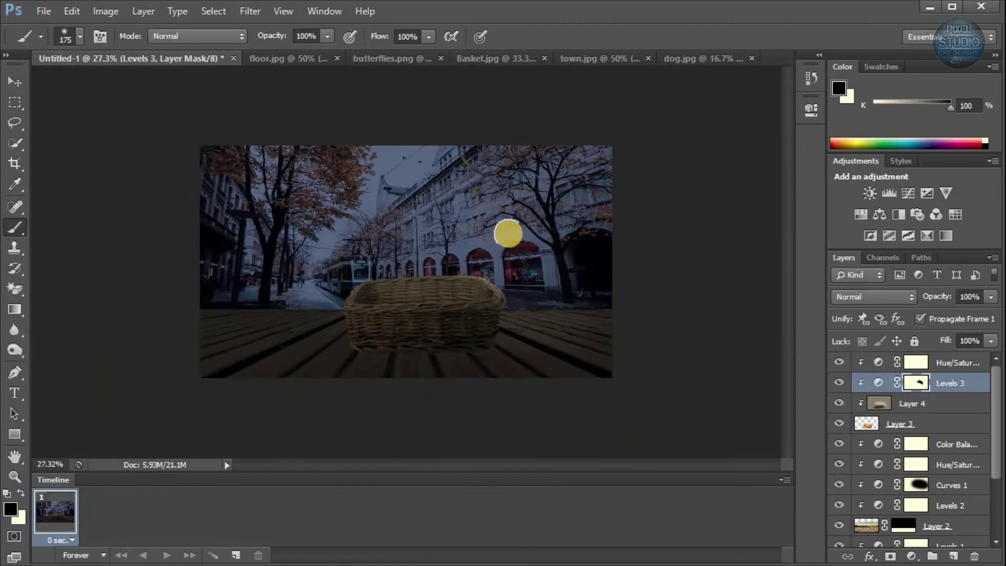
# Paint a black shadow under the basket on a new layer below it with a 175 px brush, at 33% layer opacity
pyautogui.click(942, 432)
pyautogui.click(954, 555)
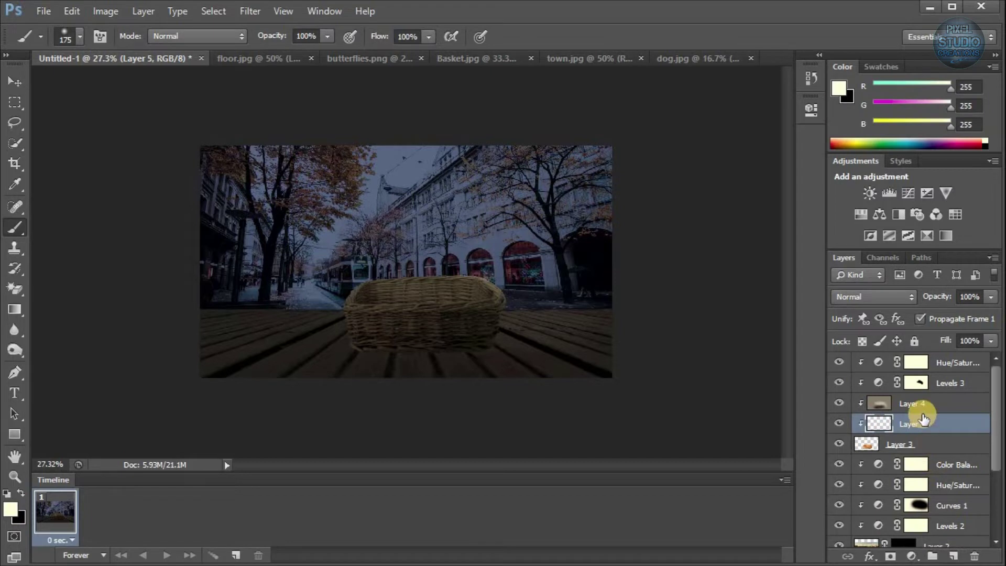
pyautogui.moveTo(921, 419); pyautogui.dragTo(925, 451)
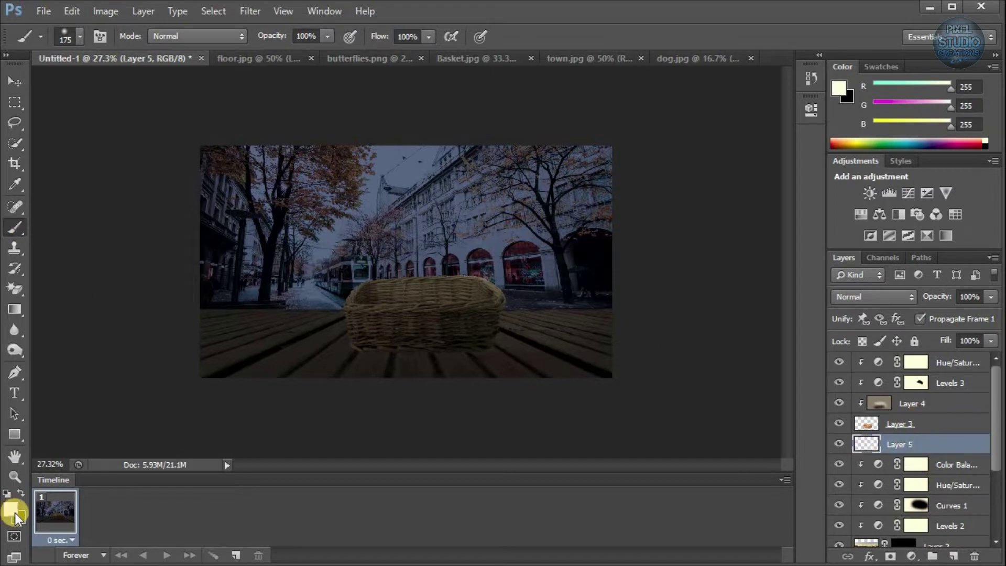
pyautogui.press('x')
pyautogui.moveTo(361, 341)
pyautogui.mouseDown()
pyautogui.moveTo(218, 396)
pyautogui.moveTo(422, 374)
pyautogui.moveTo(468, 352)
pyautogui.moveTo(392, 419)
pyautogui.moveTo(432, 366)
pyautogui.moveTo(346, 368)
pyautogui.moveTo(428, 357)
pyautogui.moveTo(289, 435)
pyautogui.moveTo(454, 370)
pyautogui.mouseUp()
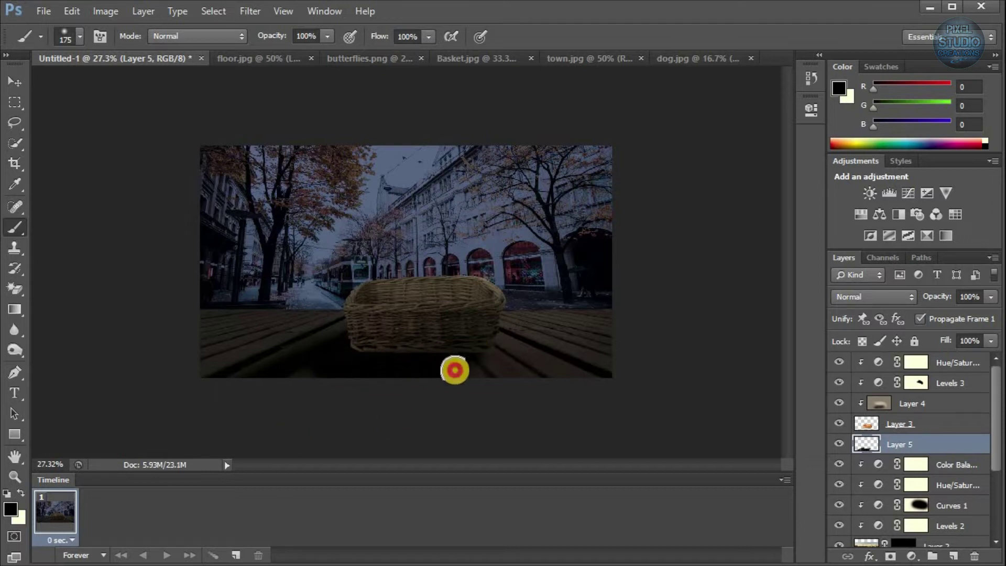
pyautogui.click(968, 314)
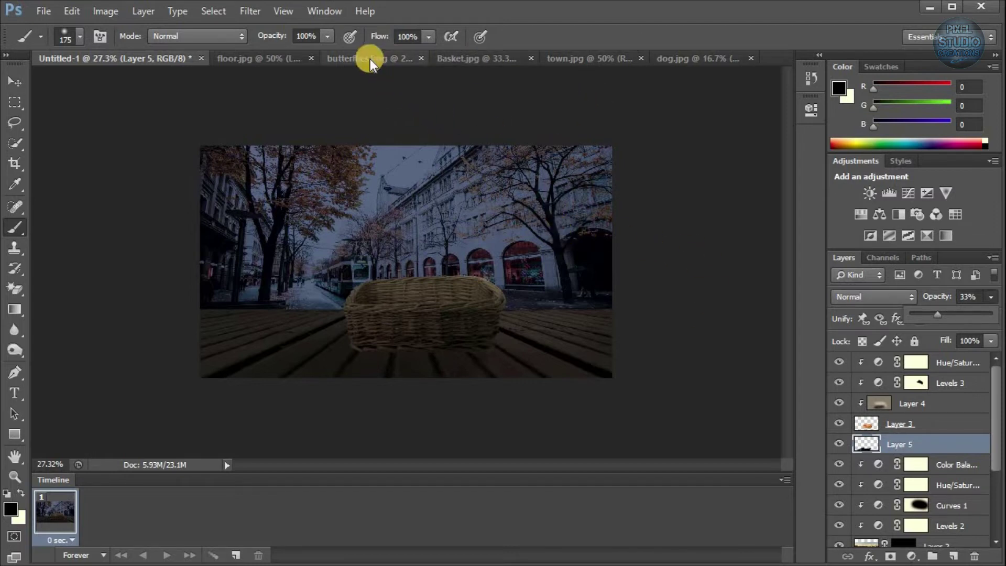
# Select the basket's Hue/Saturation layer, switch to dog.jpg and start a Pen path from the dog's neck fur up toward its chin
pyautogui.click(916, 362)
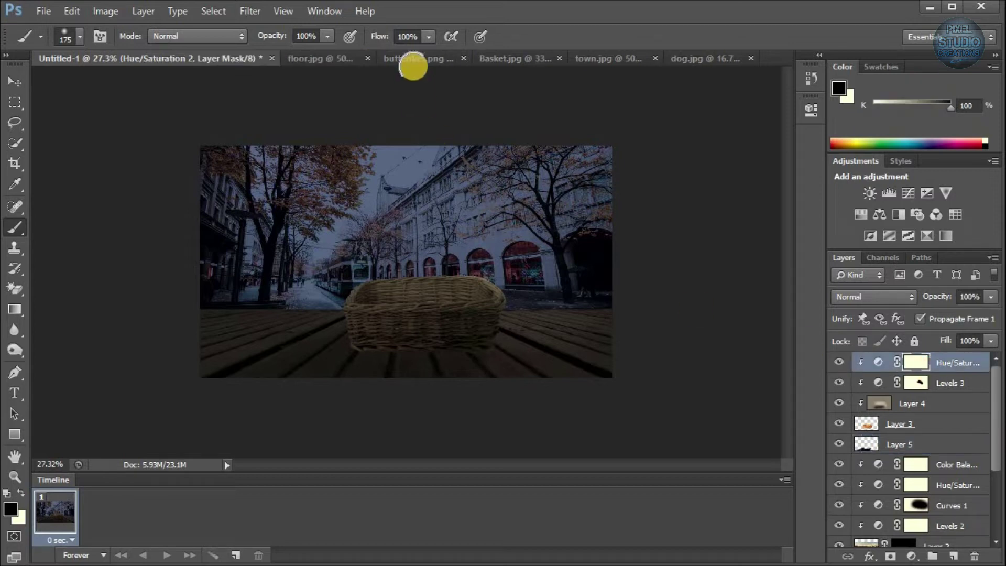
pyautogui.click(702, 59)
pyautogui.scroll(5, 327, 206)
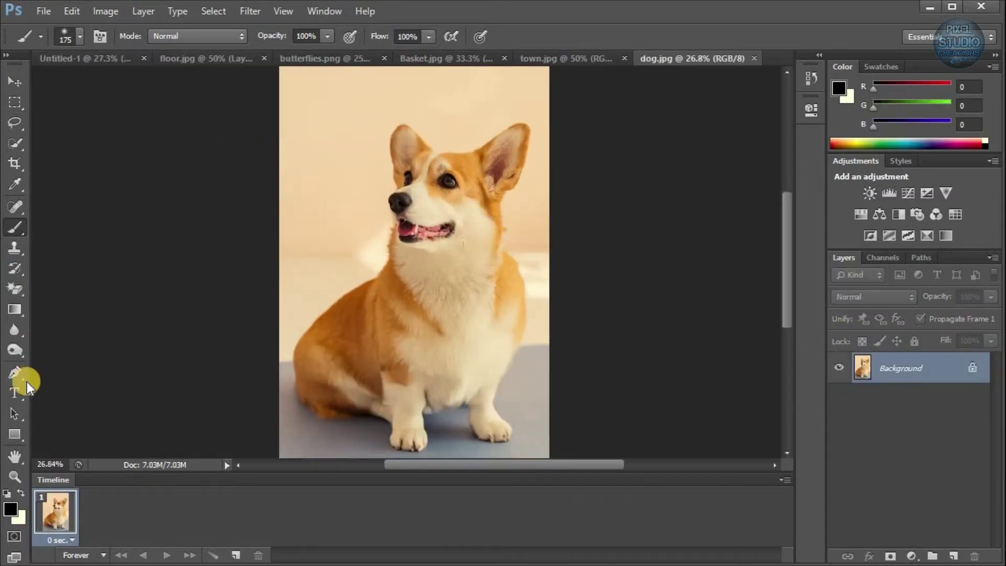
pyautogui.click(15, 373)
pyautogui.scroll(7, 335, 341)
pyautogui.scroll(3, 439, 178)
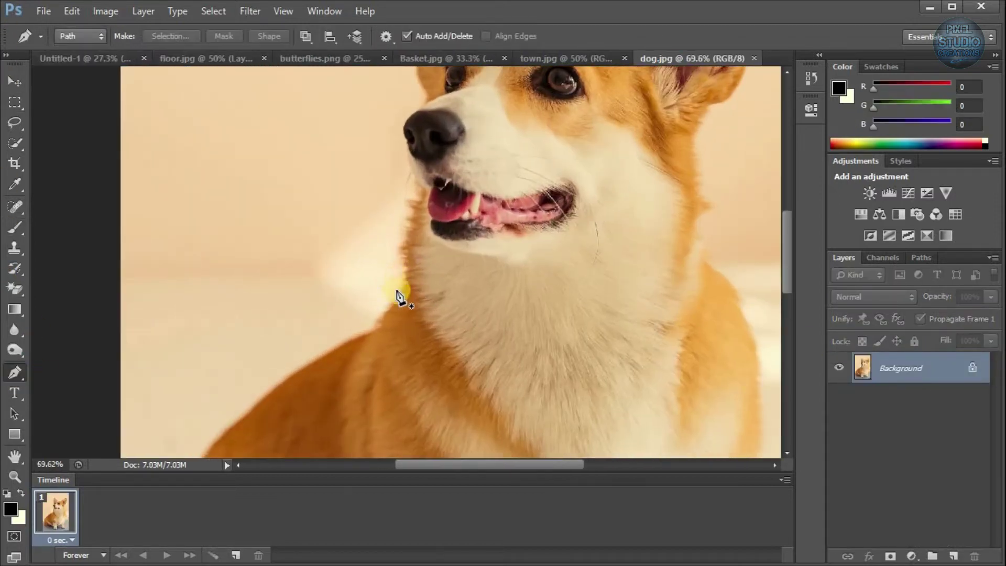
pyautogui.click(404, 281)
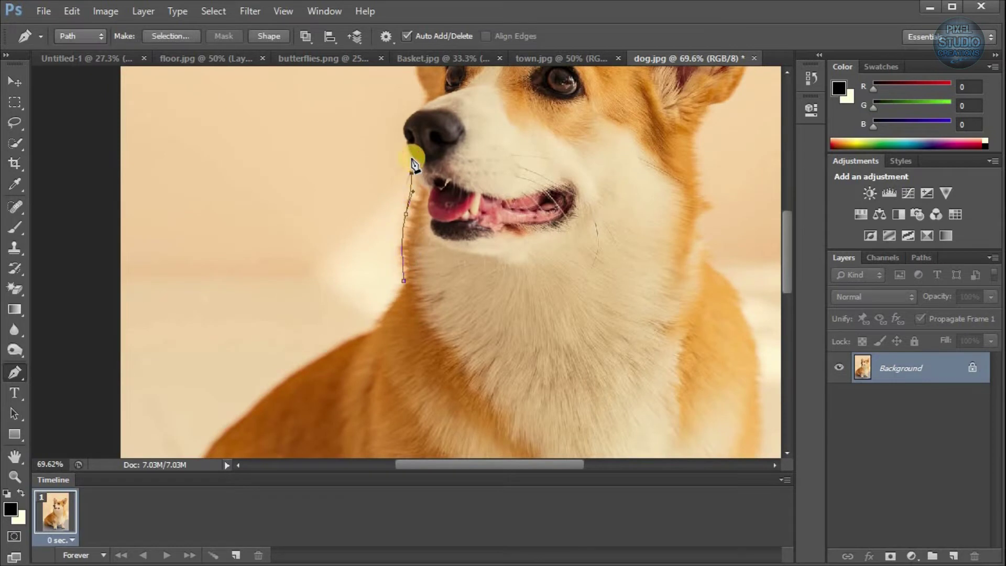
# Continue the Pen path from the dog's chin around its nose and up the face to the base of the nearer ear
pyautogui.scroll(6, 406, 153)
pyautogui.click(407, 139)
pyautogui.click(406, 130)
pyautogui.moveTo(403, 101); pyautogui.dragTo(410, 84)
pyautogui.moveTo(368, 151); pyautogui.dragTo(310, 275)
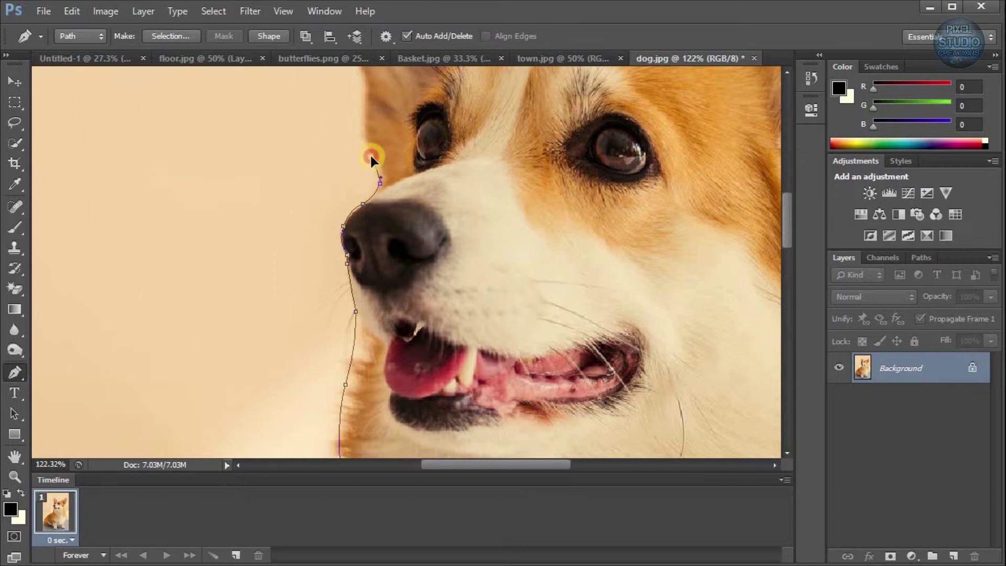
pyautogui.moveTo(369, 153); pyautogui.dragTo(367, 266)
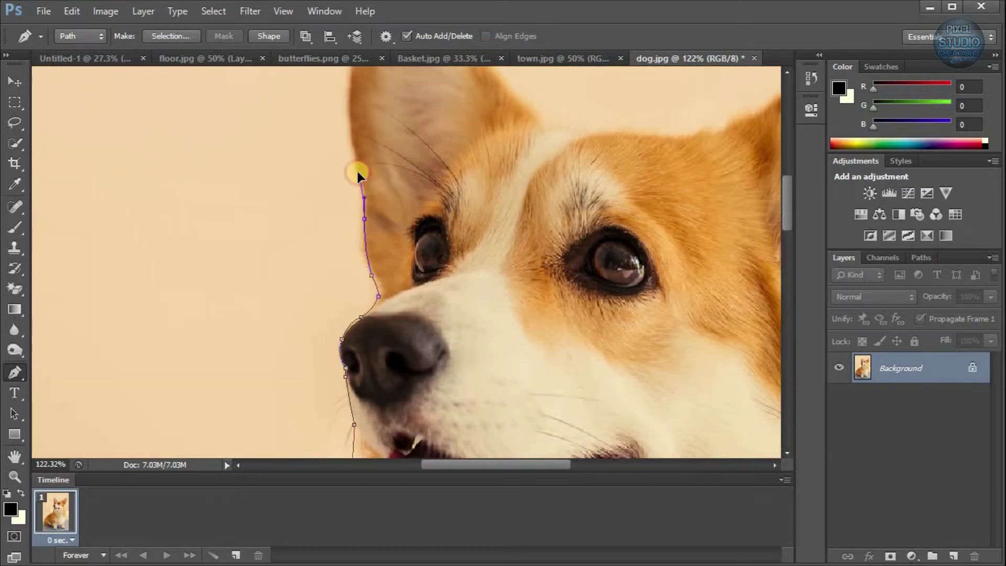
pyautogui.scroll(2, 361, 178)
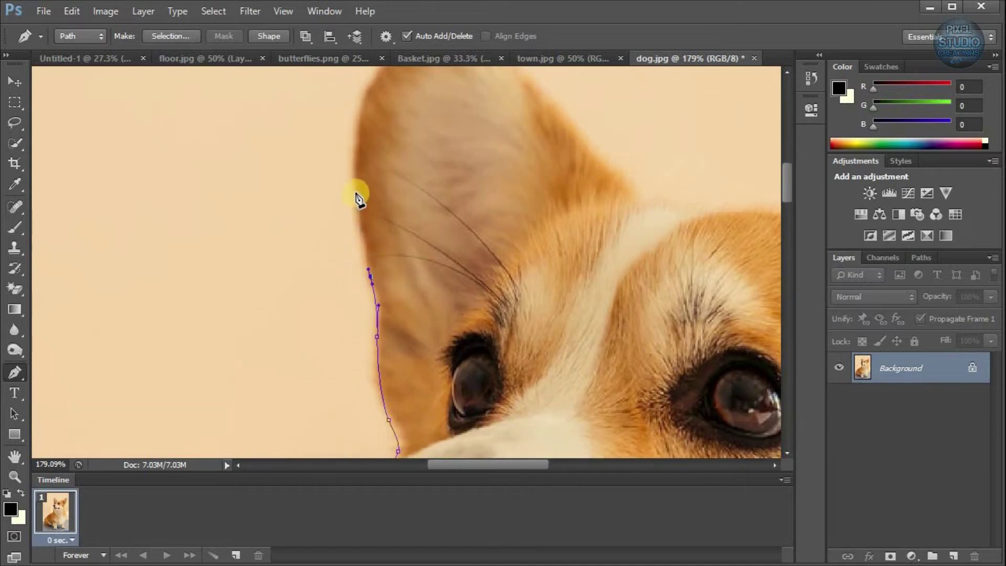
# Trace the Pen path around the ear above the nose and across the top of the dog's head to the other ear
pyautogui.moveTo(358, 191); pyautogui.dragTo(267, 341)
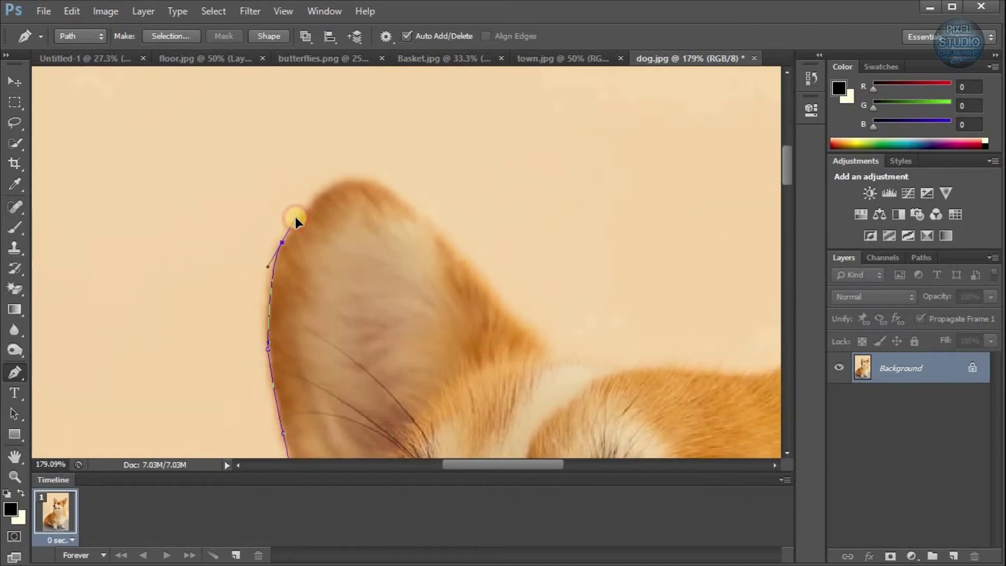
pyautogui.moveTo(331, 185); pyautogui.dragTo(158, 118)
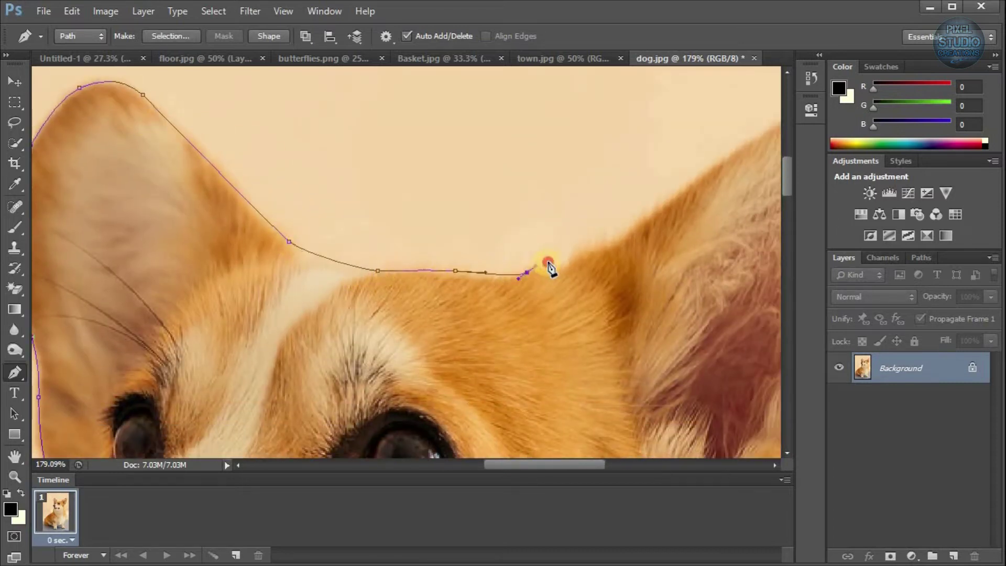
pyautogui.moveTo(670, 208); pyautogui.dragTo(423, 231)
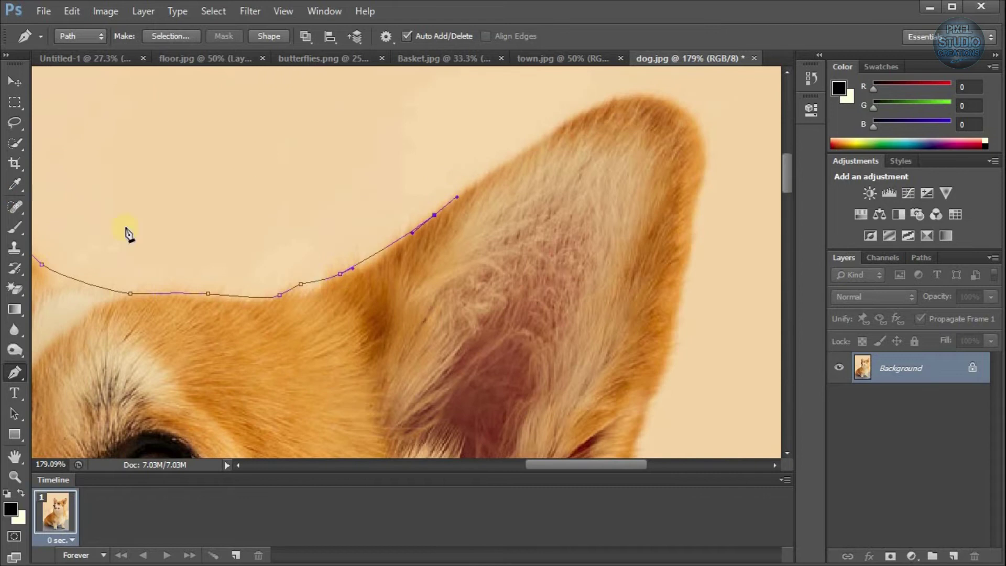
# Extend the Pen path around the tip of the second ear and down its outer edge to the lower lobe
pyautogui.moveTo(670, 120); pyautogui.dragTo(559, 112)
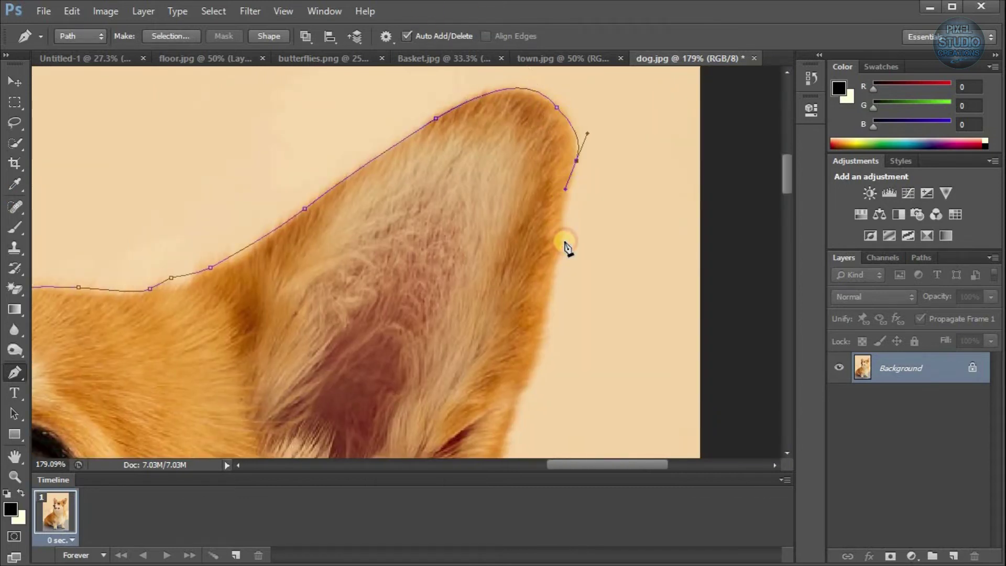
pyautogui.moveTo(552, 283); pyautogui.dragTo(495, 166)
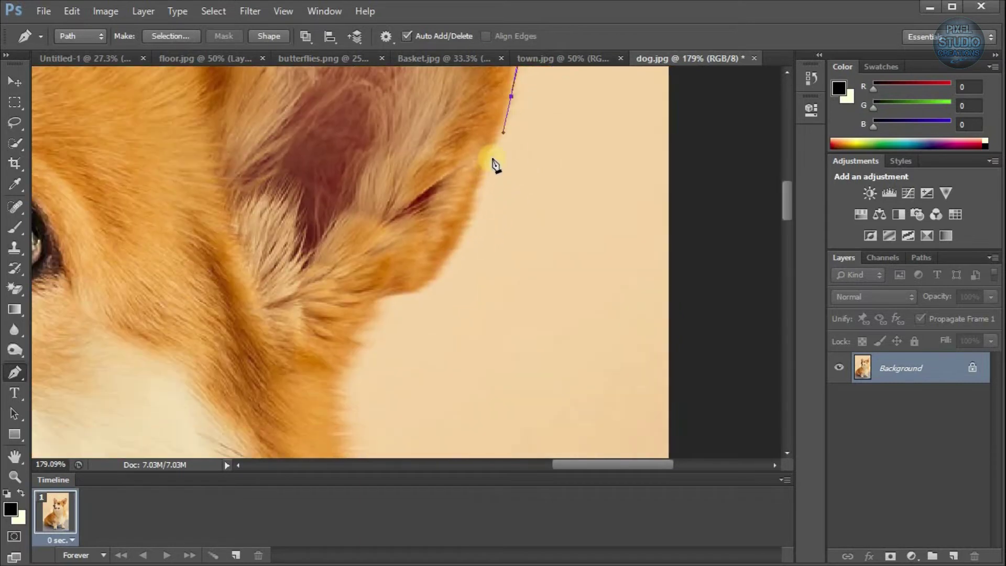
pyautogui.moveTo(454, 251); pyautogui.dragTo(449, 148)
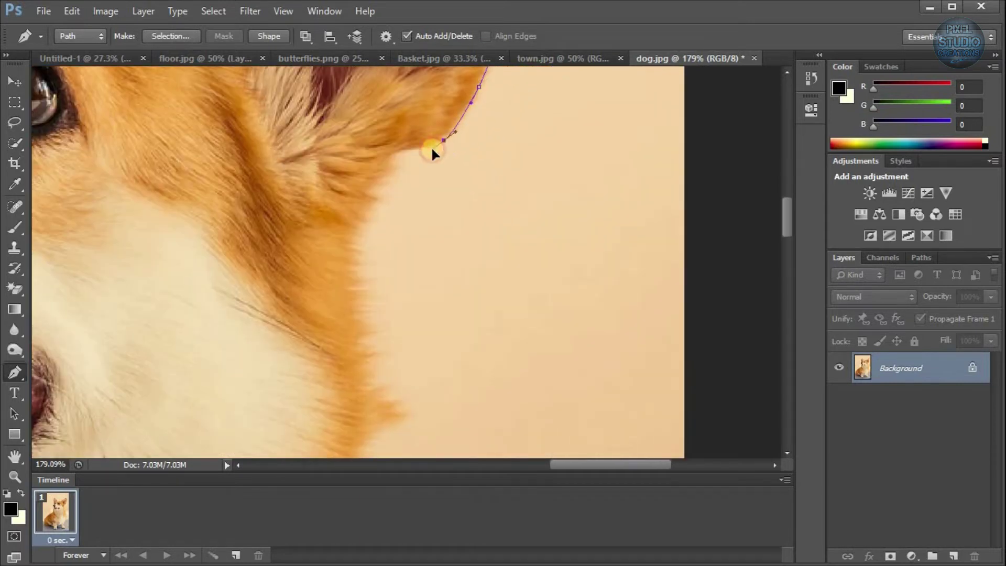
# Trace the back of the dog's neck from below the ear down over the shoulder
pyautogui.moveTo(372, 224); pyautogui.dragTo(372, 236)
pyautogui.moveTo(367, 354); pyautogui.dragTo(377, 302)
pyautogui.moveTo(384, 368); pyautogui.dragTo(333, 175)
pyautogui.scroll(-4, 350, 212)
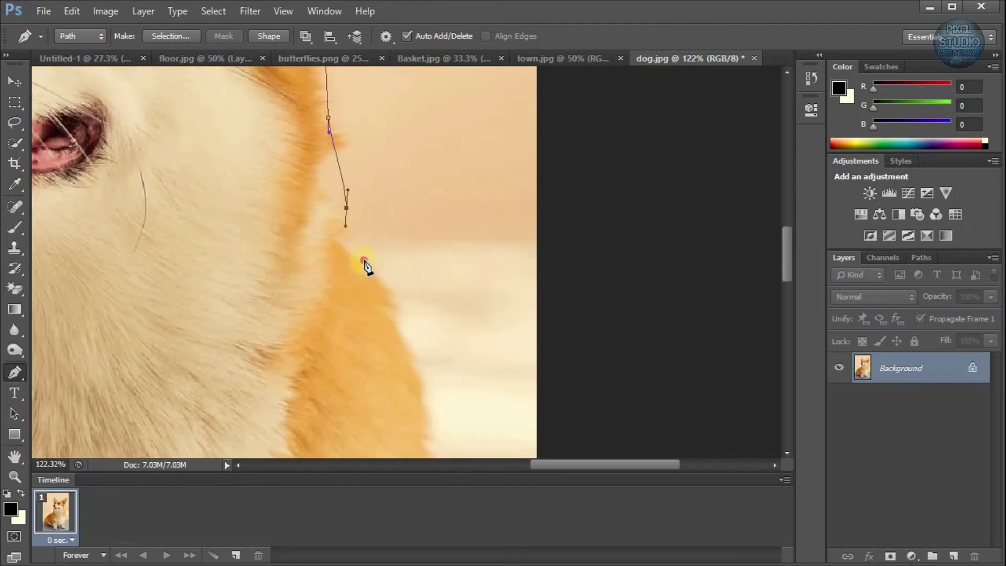
pyautogui.moveTo(402, 329); pyautogui.dragTo(410, 355)
pyautogui.moveTo(412, 355); pyautogui.dragTo(365, 228)
# Carry the Pen path down the outer side of the dog's chest to the top of the front leg
pyautogui.scroll(-5, 365, 229)
pyautogui.moveTo(398, 334); pyautogui.dragTo(470, 308)
pyautogui.scroll(1, 365, 225)
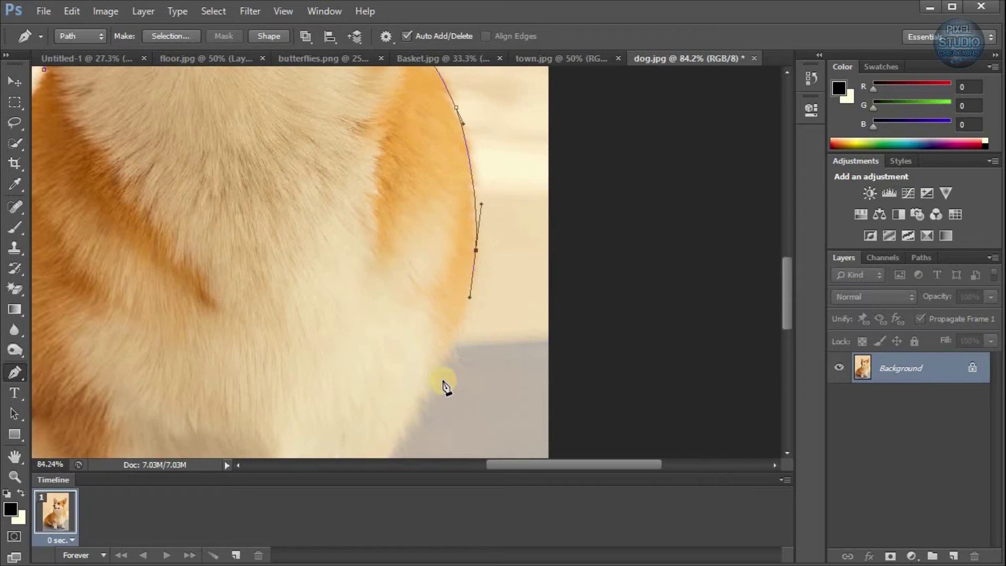
pyautogui.moveTo(444, 386); pyautogui.dragTo(460, 234)
pyautogui.moveTo(396, 366); pyautogui.dragTo(378, 321)
# Trace the outer edge of the front leg and around the toes and claws of its paw
pyautogui.scroll(2, 374, 316)
pyautogui.scroll(2, 391, 346)
pyautogui.scroll(4, 391, 333)
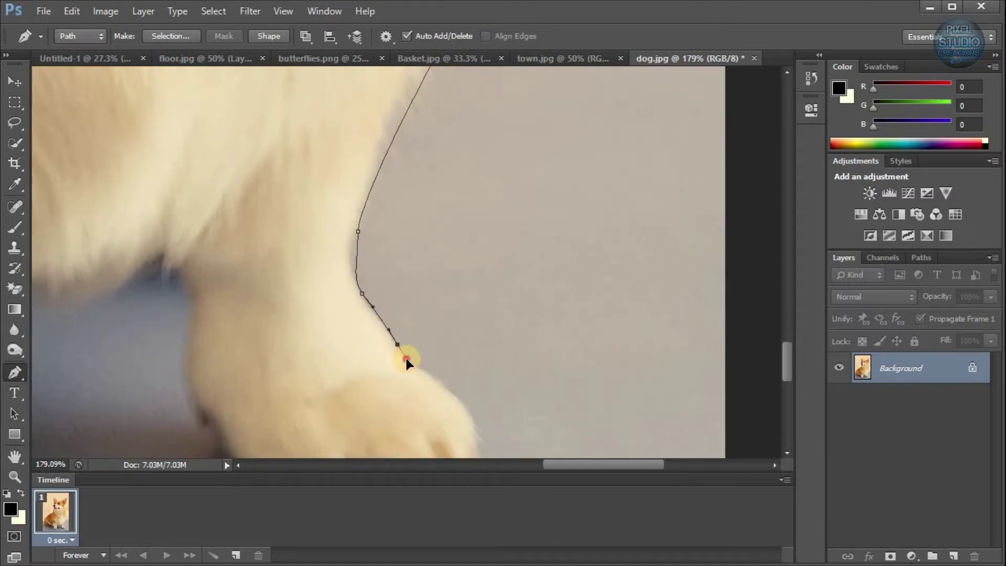
pyautogui.moveTo(418, 350); pyautogui.dragTo(363, 195)
pyautogui.moveTo(432, 313); pyautogui.dragTo(431, 309)
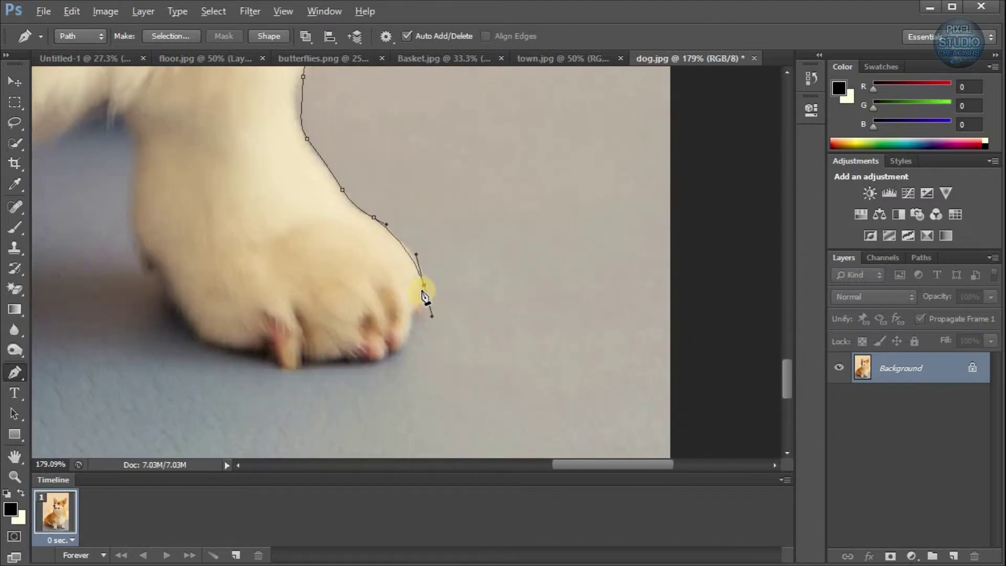
pyautogui.scroll(1, 424, 283)
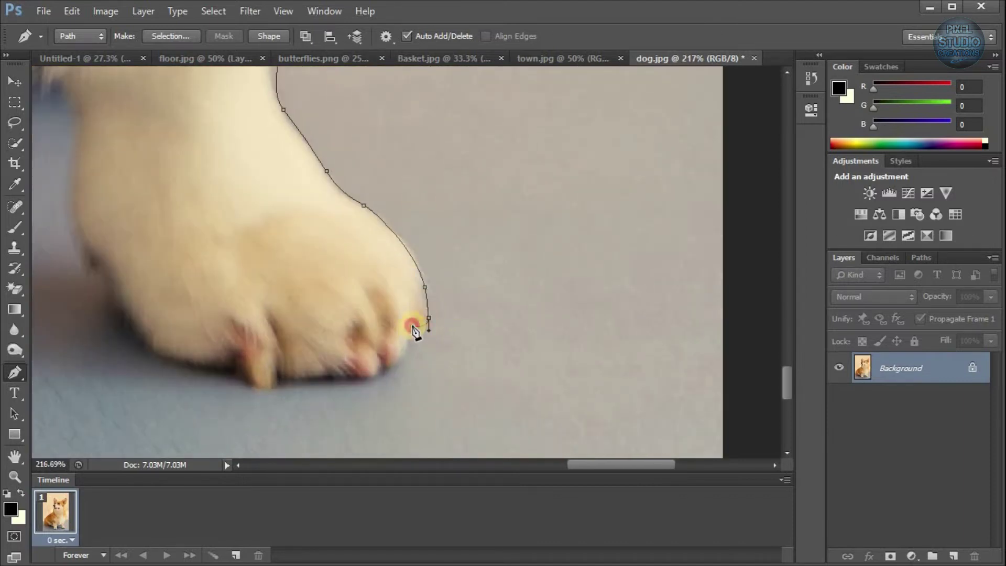
pyautogui.moveTo(309, 376); pyautogui.dragTo(341, 377)
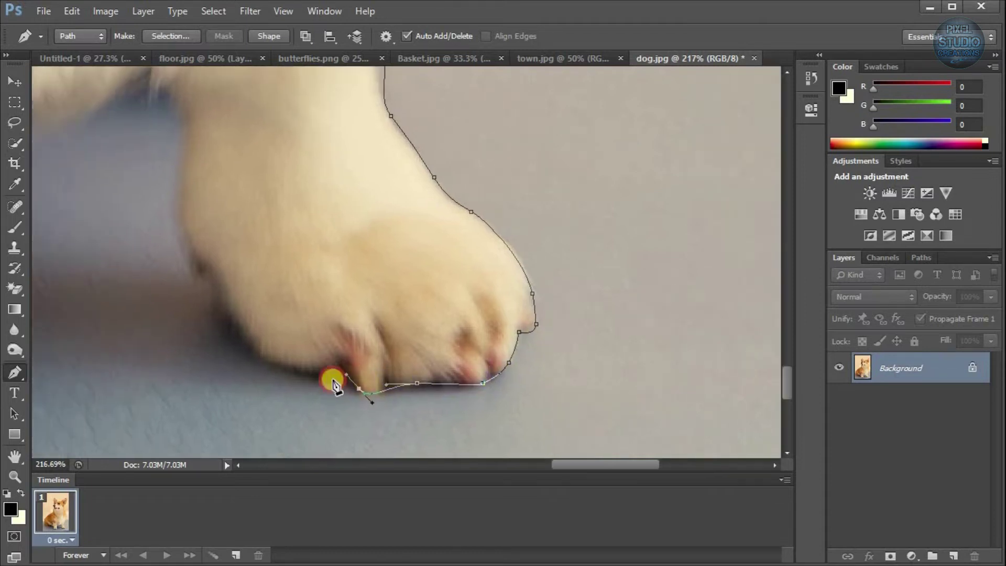
# Outline the heel of the paw and the inner side of that leg up to the belly fur
pyautogui.click(284, 367)
pyautogui.click(223, 314)
pyautogui.click(208, 281)
pyautogui.click(179, 248)
pyautogui.click(181, 124)
pyautogui.moveTo(181, 126); pyautogui.dragTo(295, 264)
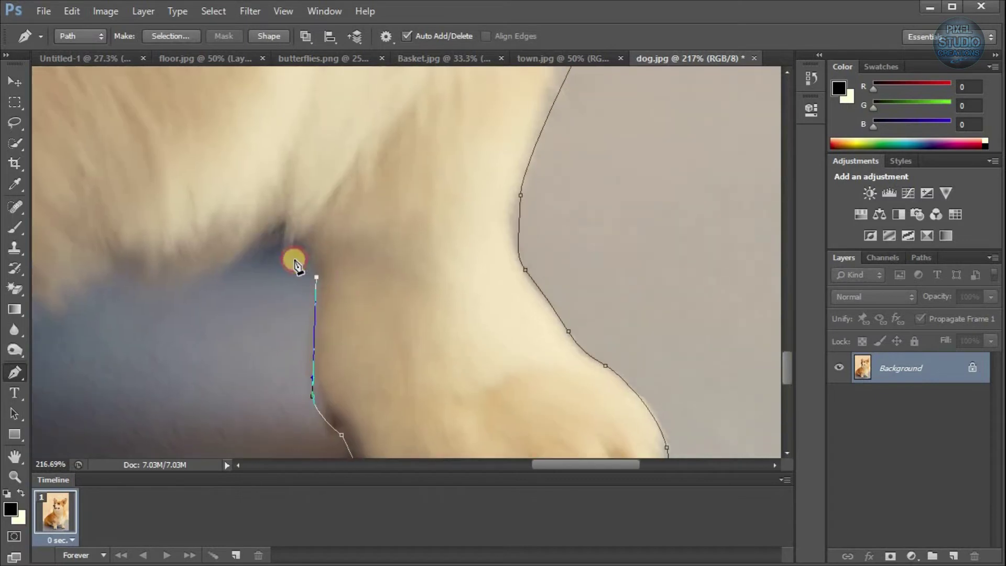
pyautogui.moveTo(281, 231); pyautogui.dragTo(424, 272)
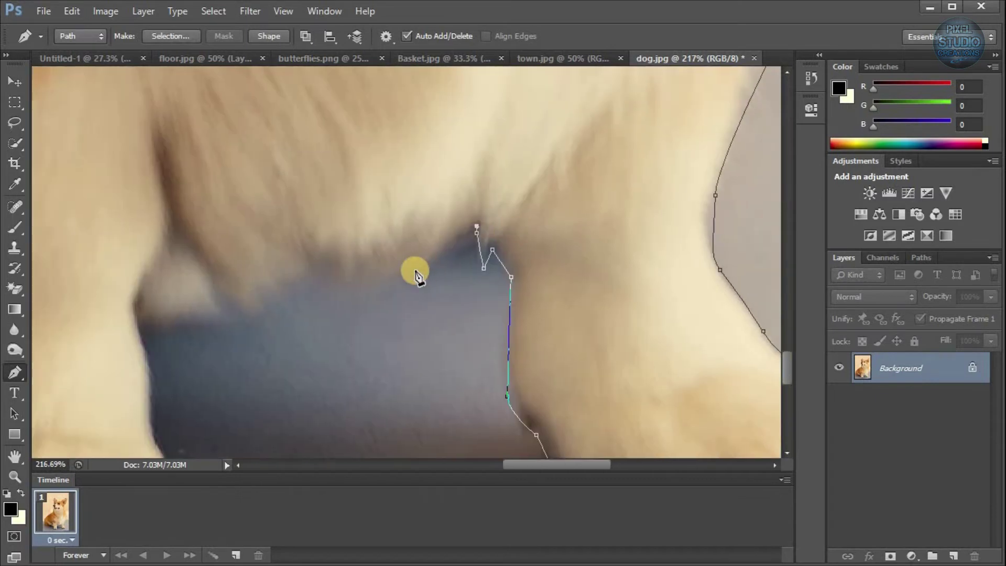
# Trace the jagged lower edge of the belly fur across to the other front leg
pyautogui.click(337, 289)
pyautogui.click(318, 263)
pyautogui.click(283, 292)
pyautogui.click(242, 317)
pyautogui.moveTo(242, 317); pyautogui.dragTo(417, 284)
pyautogui.click(349, 287)
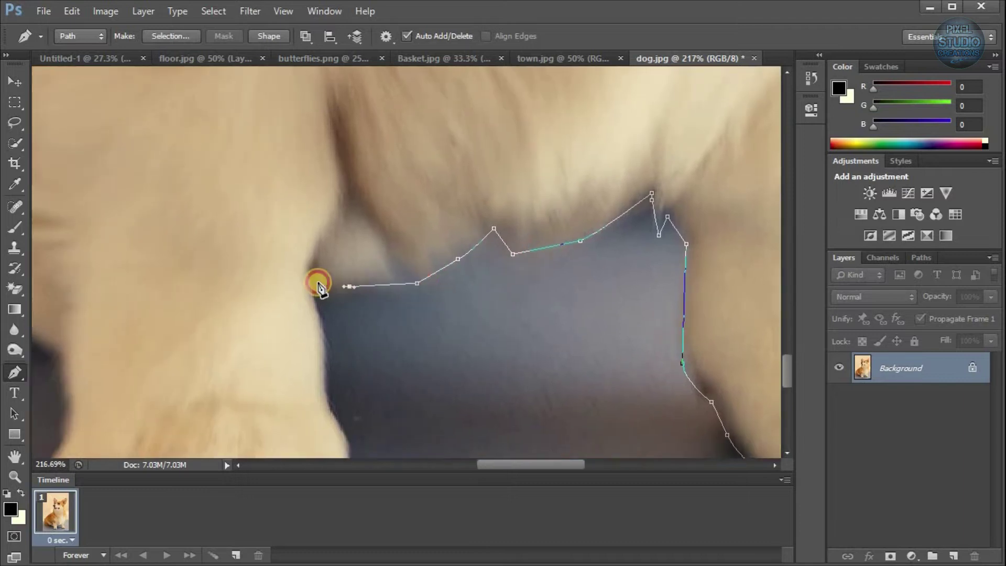
pyautogui.moveTo(327, 353); pyautogui.dragTo(334, 412)
# Outline the inner side of the second front leg and the underside of its paw
pyautogui.moveTo(341, 403); pyautogui.dragTo(361, 250)
pyautogui.moveTo(374, 315); pyautogui.dragTo(375, 340)
pyautogui.moveTo(368, 383); pyautogui.dragTo(293, 450)
pyautogui.moveTo(403, 357); pyautogui.dragTo(527, 249)
pyautogui.click(436, 320)
pyautogui.click(377, 323)
pyautogui.click(324, 322)
pyautogui.click(294, 314)
pyautogui.click(264, 312)
# Trace the outer side of the second paw and its leg up to where it meets the dog's underside
pyautogui.moveTo(278, 307); pyautogui.dragTo(489, 359)
pyautogui.click(434, 346)
pyautogui.click(403, 317)
pyautogui.click(398, 275)
pyautogui.moveTo(399, 274); pyautogui.dragTo(400, 266)
pyautogui.moveTo(413, 245); pyautogui.dragTo(523, 418)
pyautogui.click(424, 207)
pyautogui.moveTo(493, 317); pyautogui.dragTo(480, 301)
# Extend the Pen path along the lower edge of the dog's hindquarters to the curve of the rump
pyautogui.moveTo(369, 258); pyautogui.dragTo(339, 256)
pyautogui.click(284, 263)
pyautogui.moveTo(361, 258); pyautogui.dragTo(628, 245)
pyautogui.moveTo(376, 282); pyautogui.dragTo(358, 281)
pyautogui.click(168, 268)
pyautogui.click(120, 212)
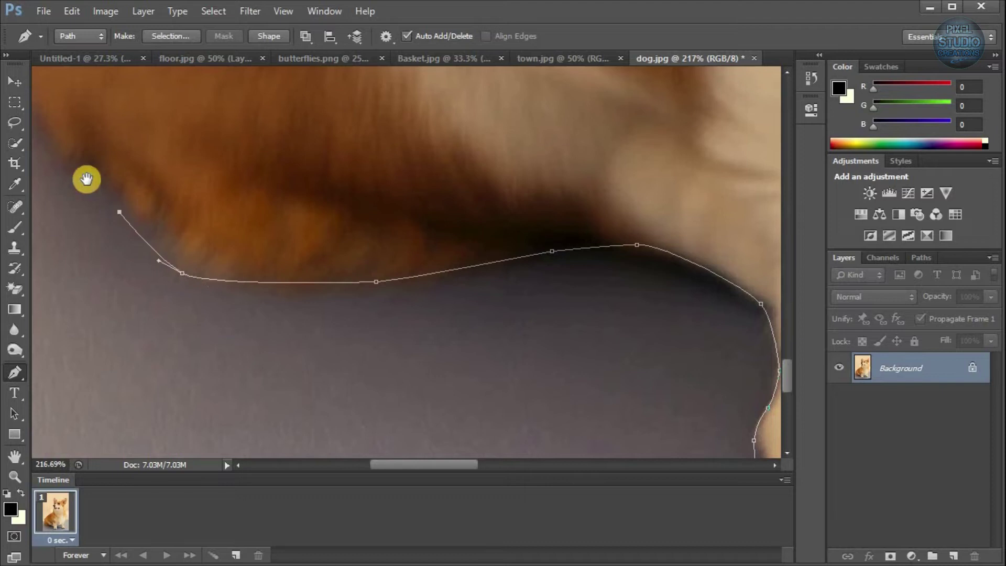
# Trace the rounded rump upward to the start of the dog's back
pyautogui.moveTo(83, 178); pyautogui.dragTo(245, 267)
pyautogui.moveTo(222, 244); pyautogui.dragTo(211, 232)
pyautogui.click(169, 134)
pyautogui.moveTo(172, 152); pyautogui.dragTo(178, 182)
pyautogui.scroll(-2, 240, 279)
pyautogui.moveTo(240, 279); pyautogui.dragTo(299, 429)
pyautogui.moveTo(247, 253); pyautogui.dragTo(238, 218)
pyautogui.moveTo(237, 161); pyautogui.dragTo(238, 156)
pyautogui.moveTo(234, 226); pyautogui.dragTo(218, 469)
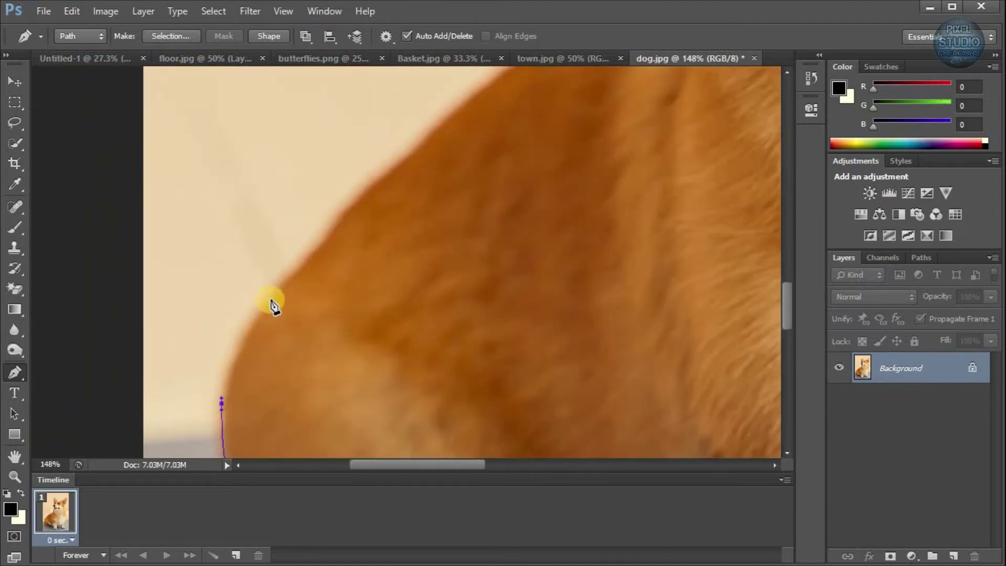
# Trace the dog's back up to the neck fur and close the Pen path at its starting point
pyautogui.moveTo(316, 243); pyautogui.dragTo(333, 226)
pyautogui.moveTo(398, 184); pyautogui.dragTo(342, 366)
pyautogui.moveTo(418, 275); pyautogui.dragTo(439, 262)
pyautogui.moveTo(531, 201); pyautogui.dragTo(550, 193)
pyautogui.moveTo(628, 158); pyautogui.dragTo(475, 359)
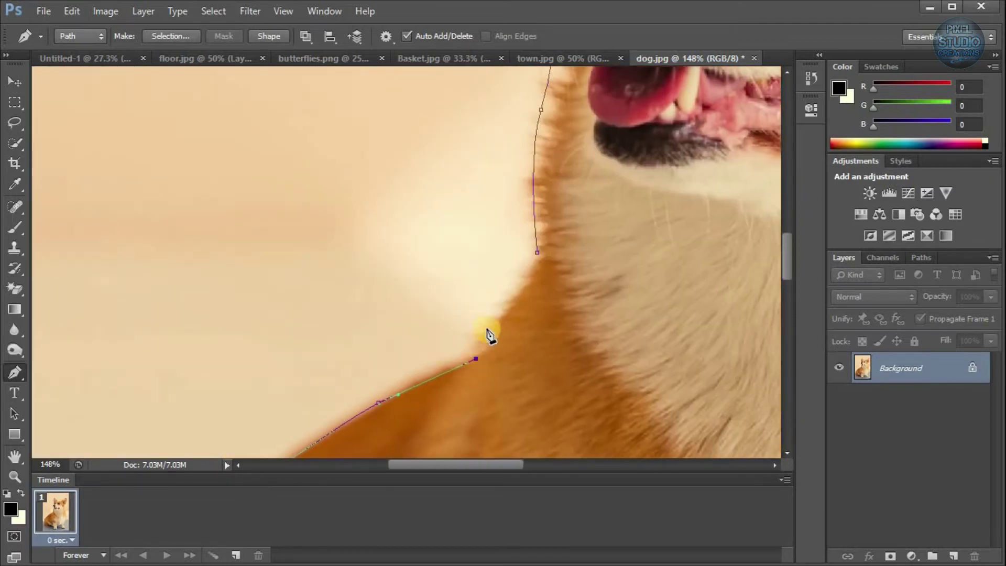
pyautogui.moveTo(549, 236); pyautogui.dragTo(547, 241)
pyautogui.scroll(-15, 545, 257)
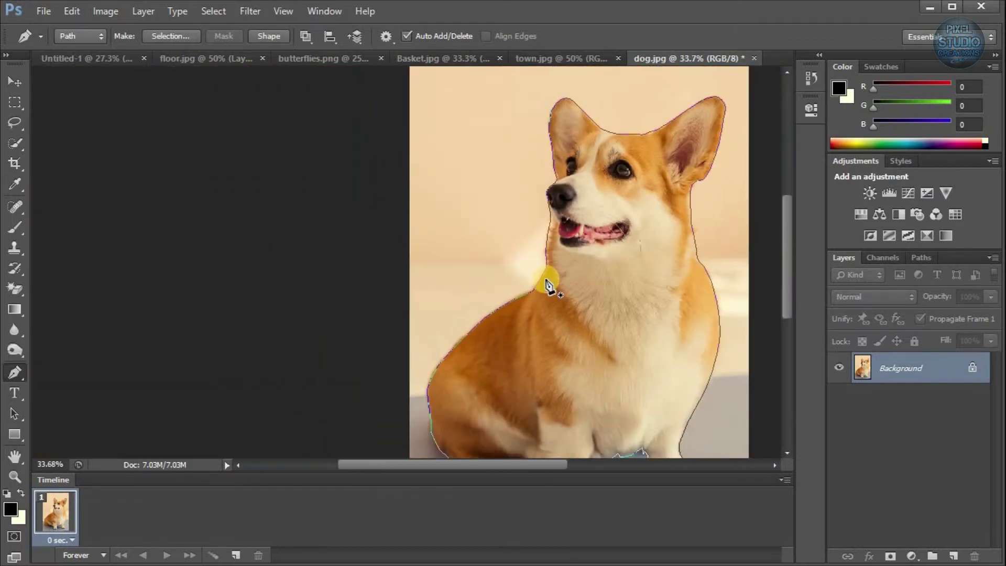
# Turn the closed path into a new anti-aliased selection with 0 px feather and mask the dog layer with it
pyautogui.moveTo(607, 280); pyautogui.dragTo(426, 293)
pyautogui.scroll(-4, 430, 293)
pyautogui.rightClick(434, 297)
pyautogui.click(486, 362)
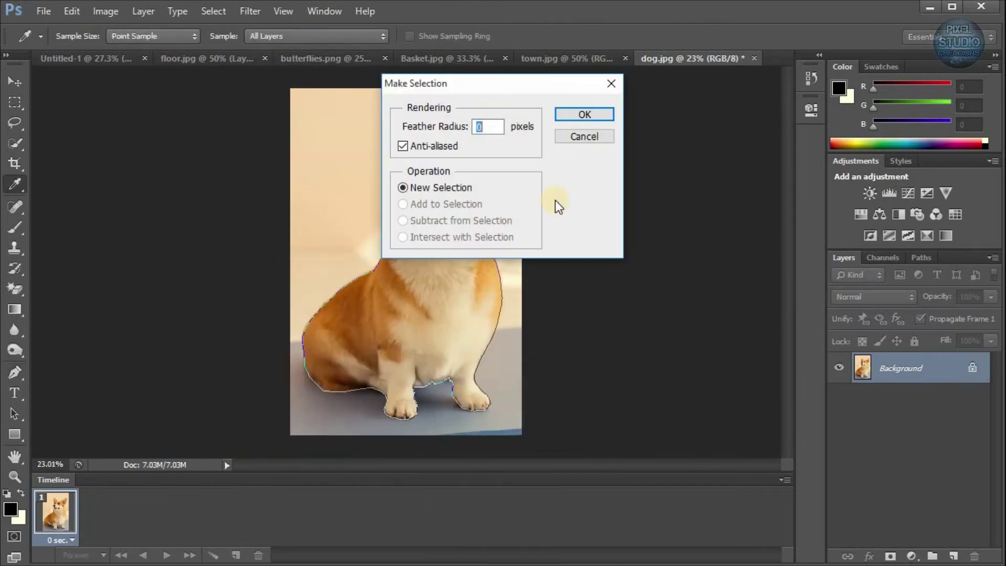
pyautogui.press('Return')
pyautogui.click(890, 556)
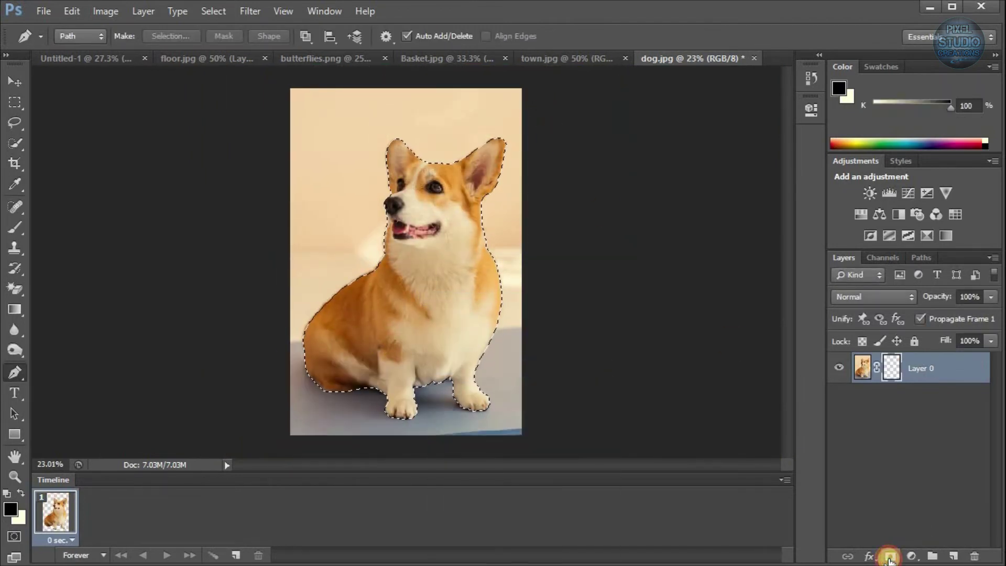
# Start refining the dog's layer mask and enlarge the edge-refinement brush to 80
pyautogui.scroll(1, 460, 220)
pyautogui.scroll(11, 460, 220)
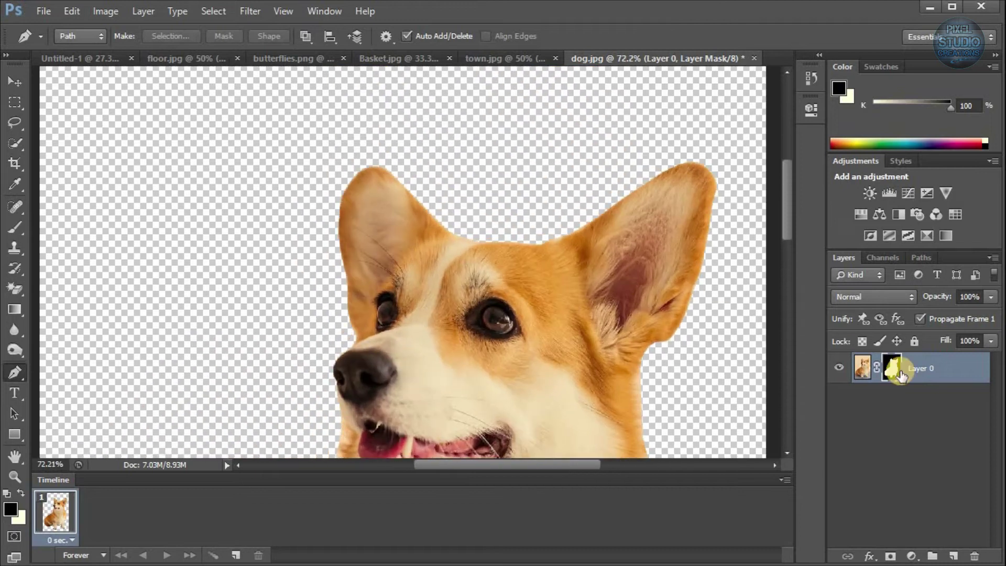
pyautogui.rightClick(900, 373)
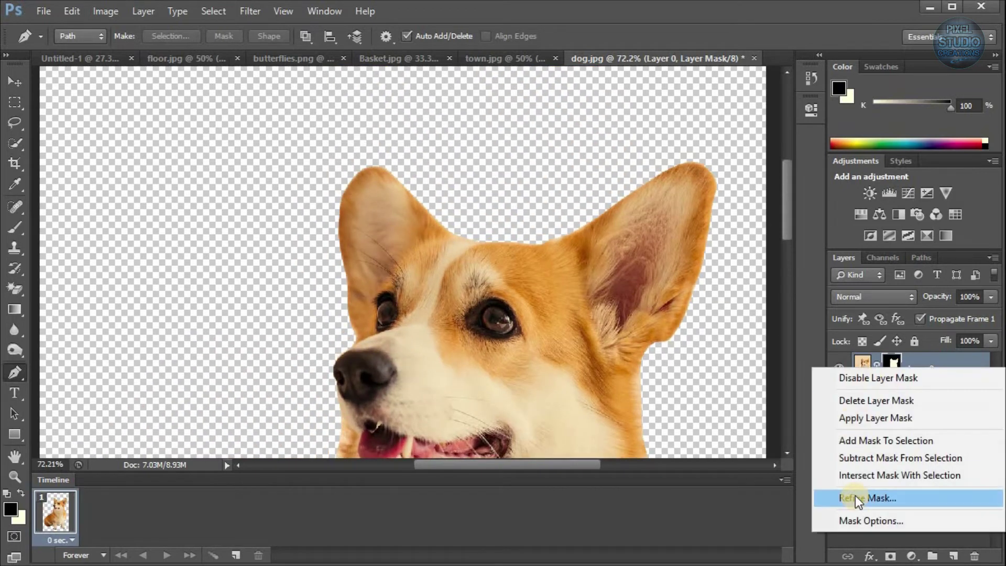
pyautogui.click(855, 495)
pyautogui.moveTo(368, 158); pyautogui.dragTo(462, 240)
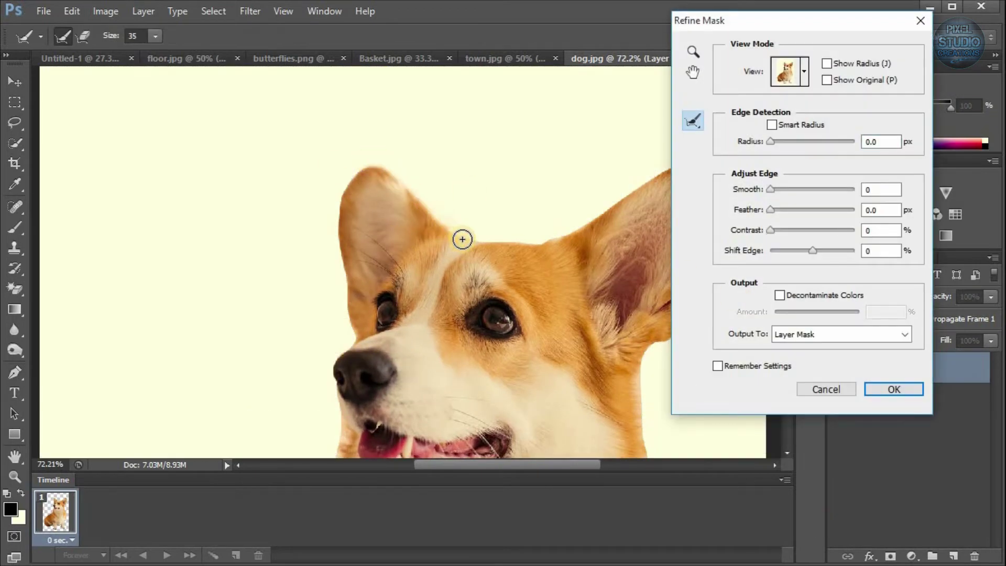
pyautogui.press(']')
pyautogui.press(']')
pyautogui.press(']')
pyautogui.press(']')
# Brush the mask refinement along the fur edges of the dog's ears, head and neck
pyautogui.moveTo(336, 303); pyautogui.dragTo(360, 161)
pyautogui.moveTo(462, 259); pyautogui.dragTo(326, 243)
pyautogui.moveTo(331, 223)
pyautogui.mouseDown()
pyautogui.moveTo(483, 202)
pyautogui.moveTo(414, 186)
pyautogui.moveTo(517, 186)
pyautogui.moveTo(450, 344)
pyautogui.moveTo(453, 407)
pyautogui.moveTo(400, 225)
pyautogui.moveTo(412, 333)
pyautogui.moveTo(440, 361)
pyautogui.moveTo(376, 229)
pyautogui.moveTo(388, 346)
pyautogui.mouseUp()
pyautogui.moveTo(302, 317)
pyautogui.mouseDown()
pyautogui.moveTo(383, 311)
pyautogui.moveTo(505, 343)
pyautogui.mouseUp()
pyautogui.moveTo(217, 130); pyautogui.dragTo(178, 293)
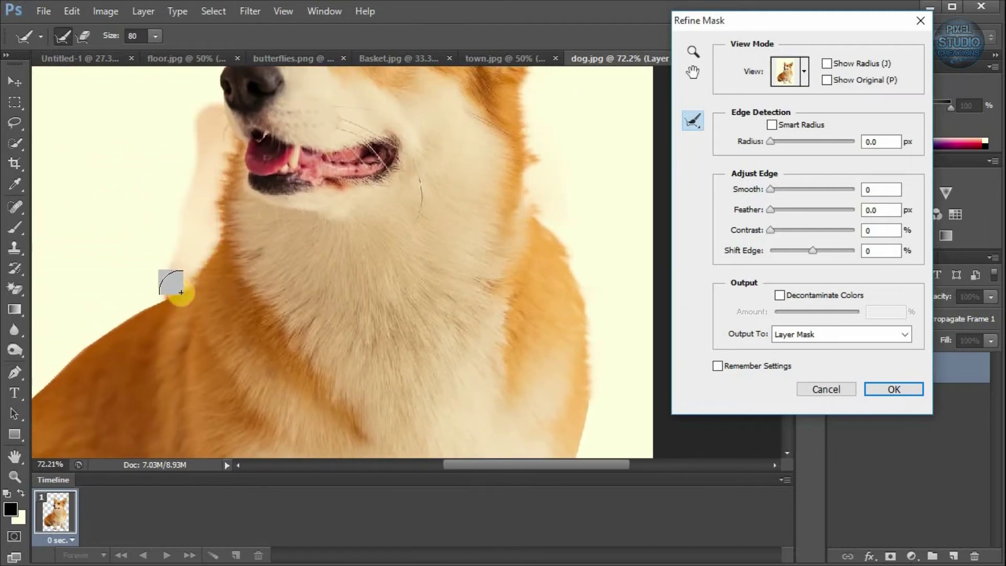
# Brush the mask refinement along the dog's back, rump and chest edges
pyautogui.scroll(-3, 216, 315)
pyautogui.moveTo(242, 253); pyautogui.dragTo(319, 266)
pyautogui.moveTo(296, 115); pyautogui.dragTo(298, 174)
pyautogui.moveTo(257, 294); pyautogui.dragTo(306, 231)
pyautogui.moveTo(299, 249)
pyautogui.mouseDown()
pyautogui.moveTo(161, 384)
pyautogui.moveTo(311, 254)
pyautogui.moveTo(180, 351)
pyautogui.mouseUp()
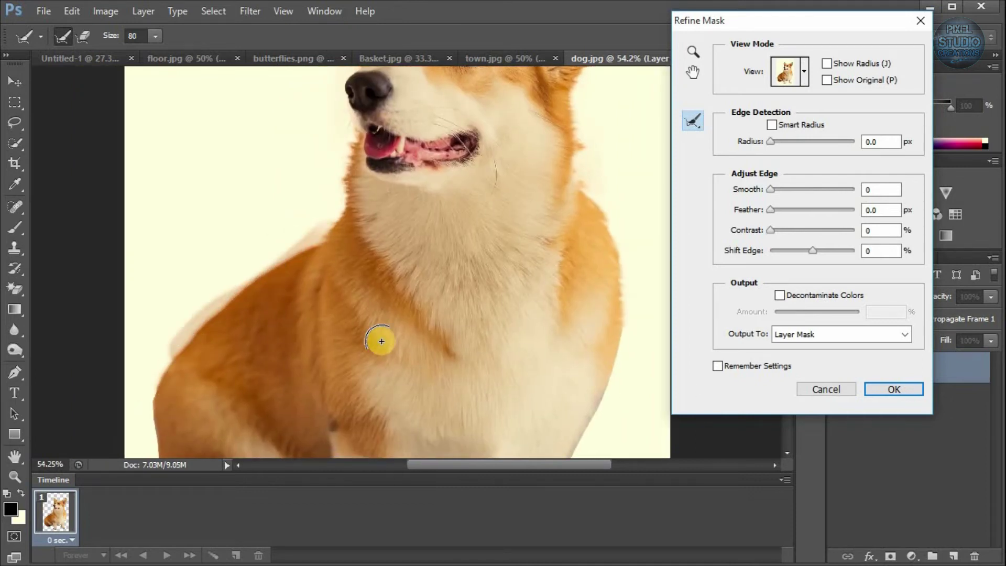
pyautogui.moveTo(340, 283); pyautogui.dragTo(297, 225)
pyautogui.scroll(-1, 428, 236)
pyautogui.moveTo(564, 255); pyautogui.dragTo(529, 387)
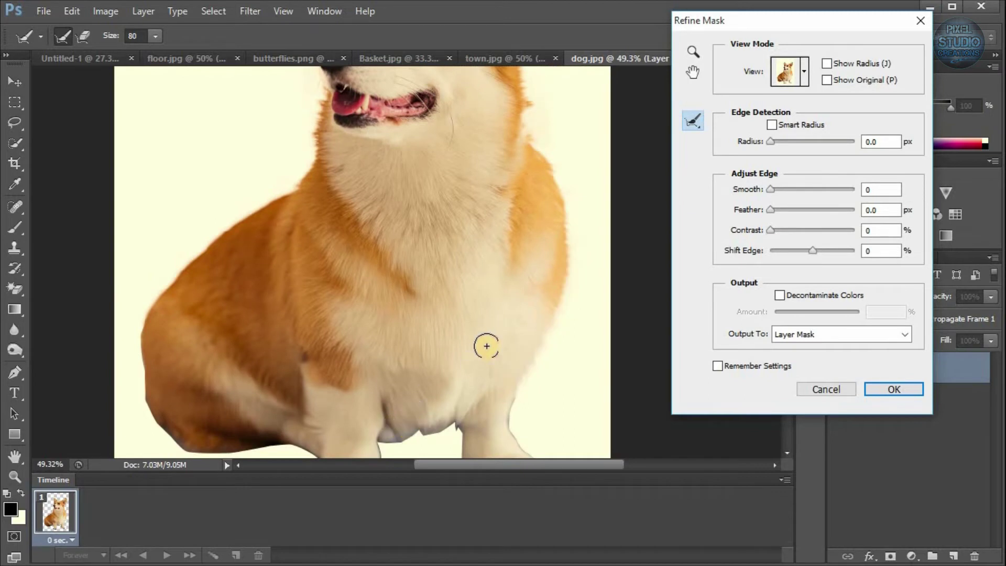
# Refine the edge of the dog's ear once more and apply the refinement to the layer mask
pyautogui.scroll(-5, 486, 346)
pyautogui.scroll(5, 448, 246)
pyautogui.moveTo(417, 240); pyautogui.dragTo(417, 157)
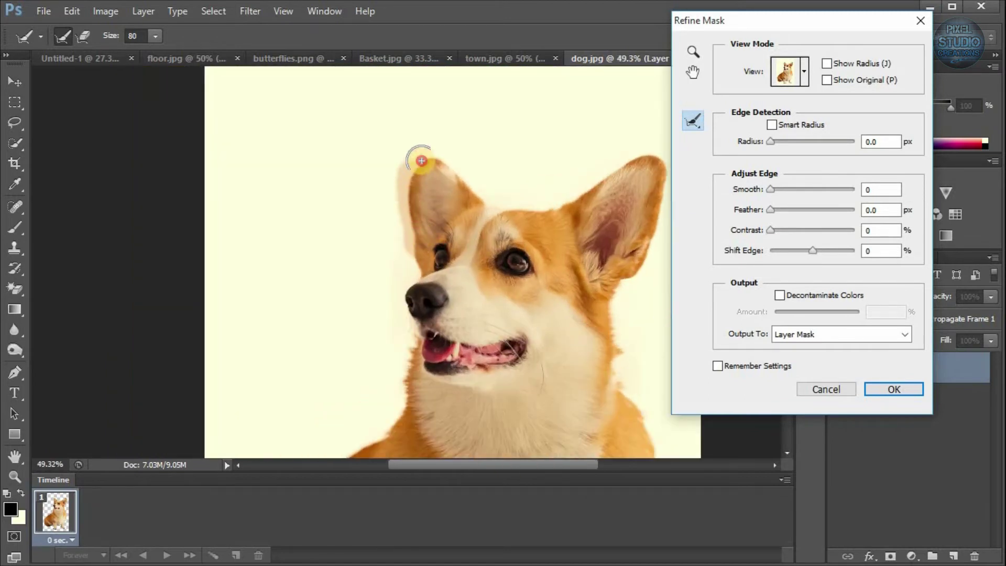
pyautogui.click(851, 385)
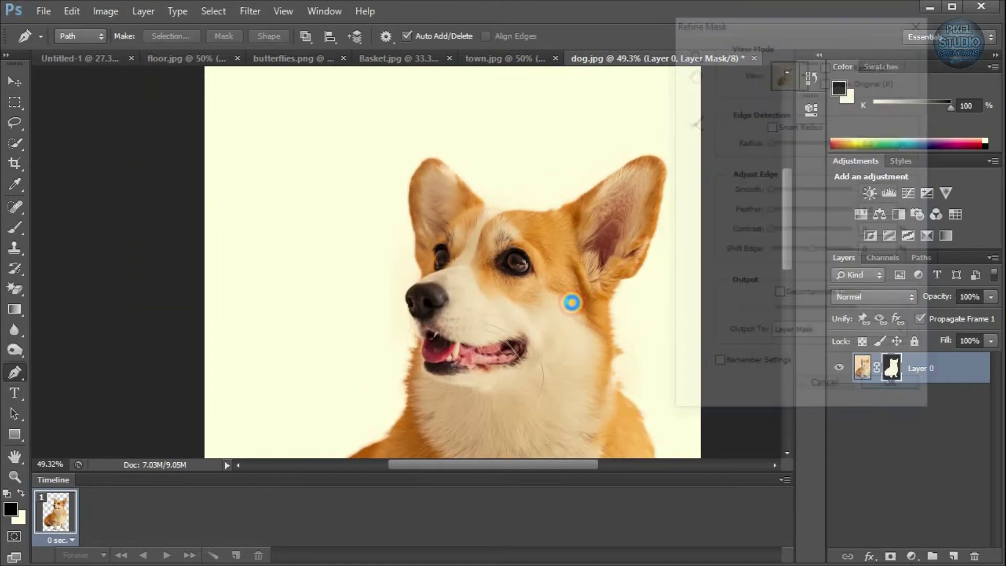
# Copy the masked dog into the Untitled-1 composite with the Move tool and release its clipping mask
pyautogui.scroll(-3, 485, 202)
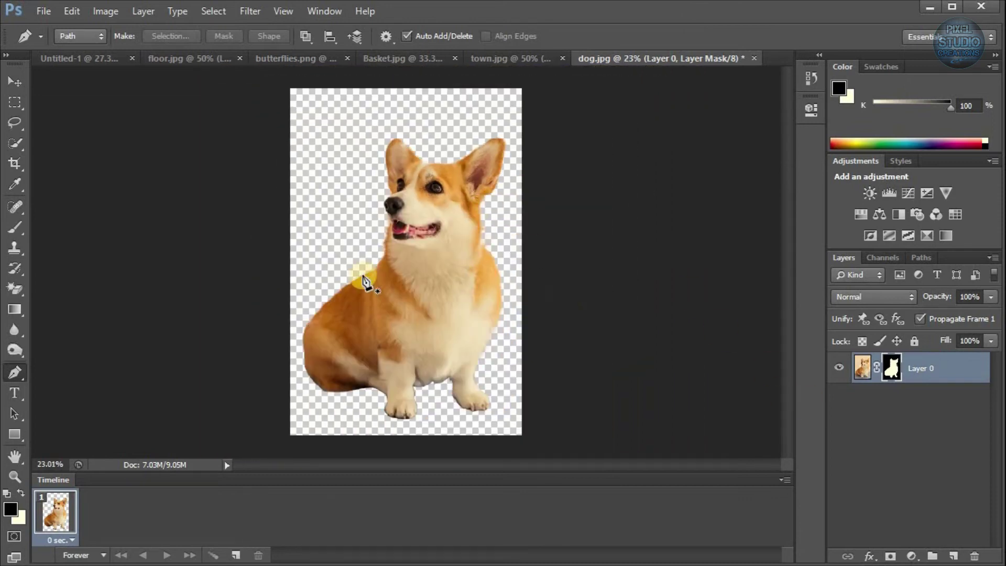
pyautogui.click(21, 83)
pyautogui.moveTo(411, 239); pyautogui.dragTo(387, 249)
pyautogui.rightClick(954, 363)
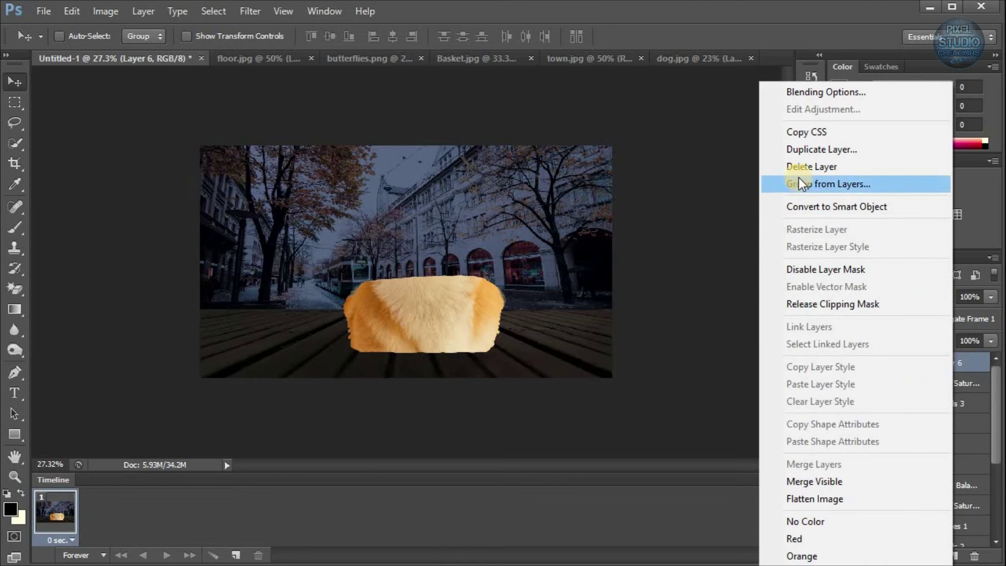
pyautogui.click(817, 308)
# Scale the dog down to about 42.6% with Free Transform and place it over the basket
pyautogui.hotkey('ctrl', 't')
pyautogui.hotkey('ctrl', '0')
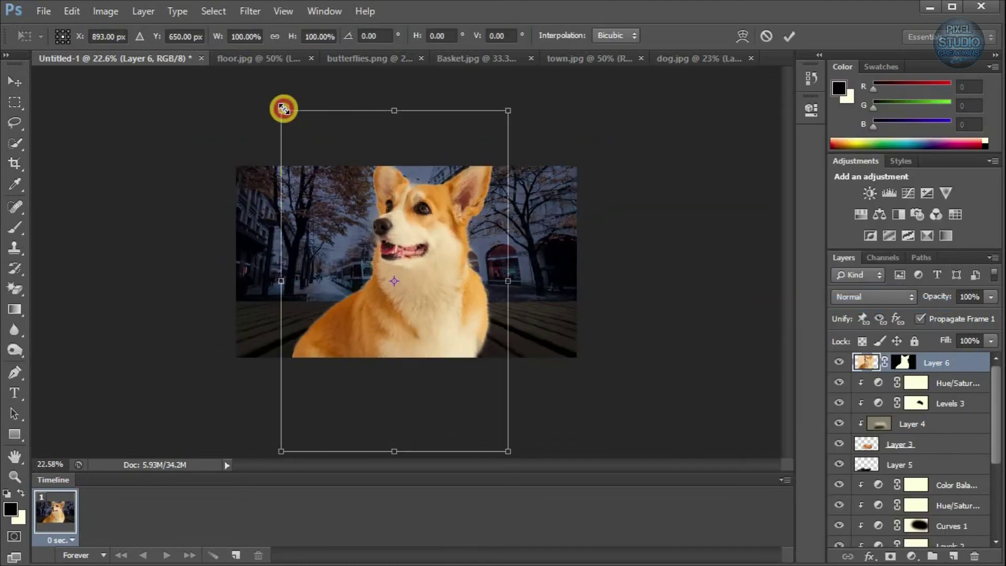
pyautogui.moveTo(283, 109); pyautogui.dragTo(381, 211)
pyautogui.moveTo(415, 293); pyautogui.dragTo(435, 298)
pyautogui.scroll(6, 473, 297)
pyautogui.moveTo(346, 173); pyautogui.dragTo(337, 161)
pyautogui.moveTo(434, 356); pyautogui.dragTo(428, 331)
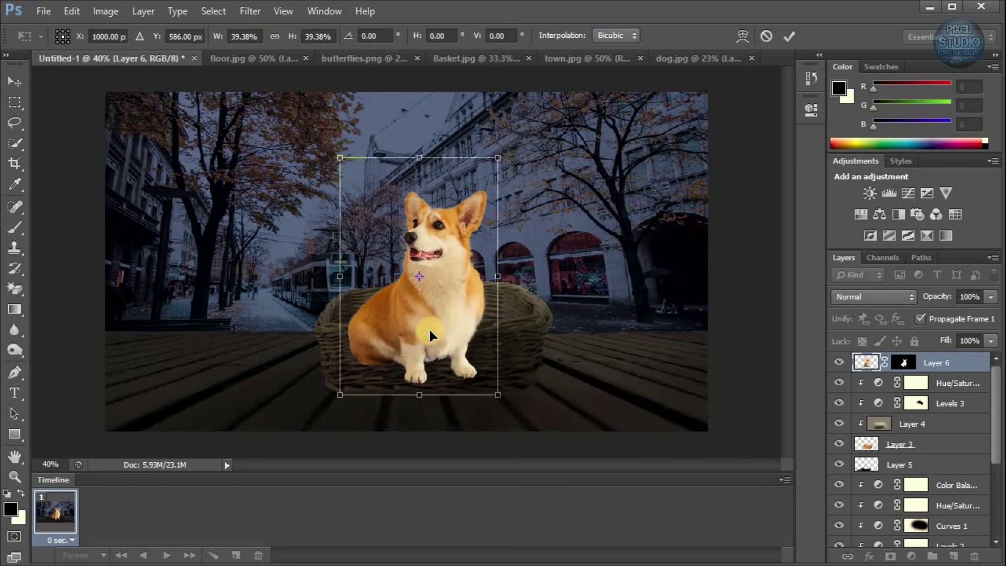
pyautogui.moveTo(340, 157); pyautogui.dragTo(330, 146)
pyautogui.click(448, 315)
pyautogui.moveTo(447, 316); pyautogui.dragTo(448, 313)
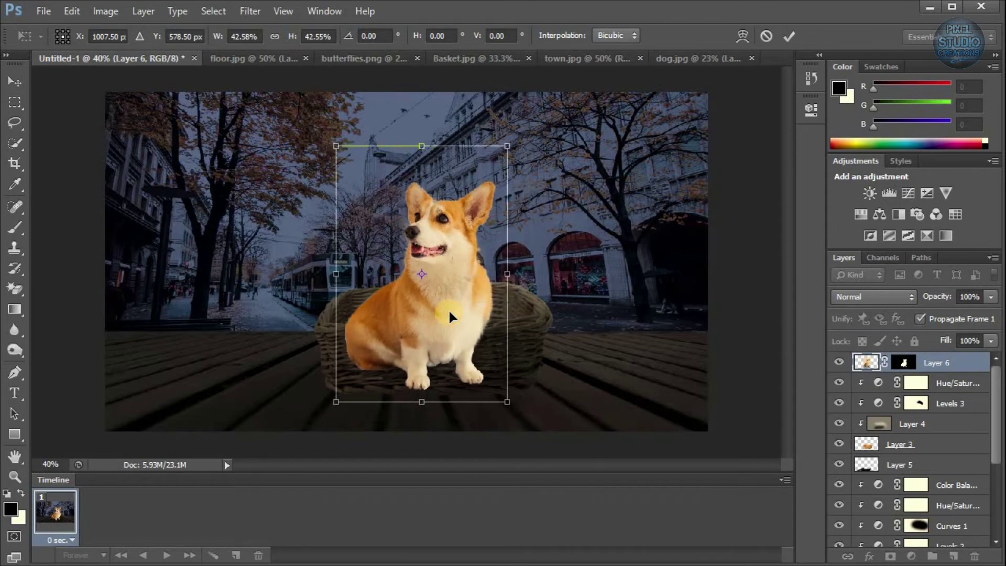
pyautogui.click(789, 35)
# Lower the dog layer's opacity to 41% and make its layer mask active
pyautogui.click(903, 362)
pyautogui.click(871, 363)
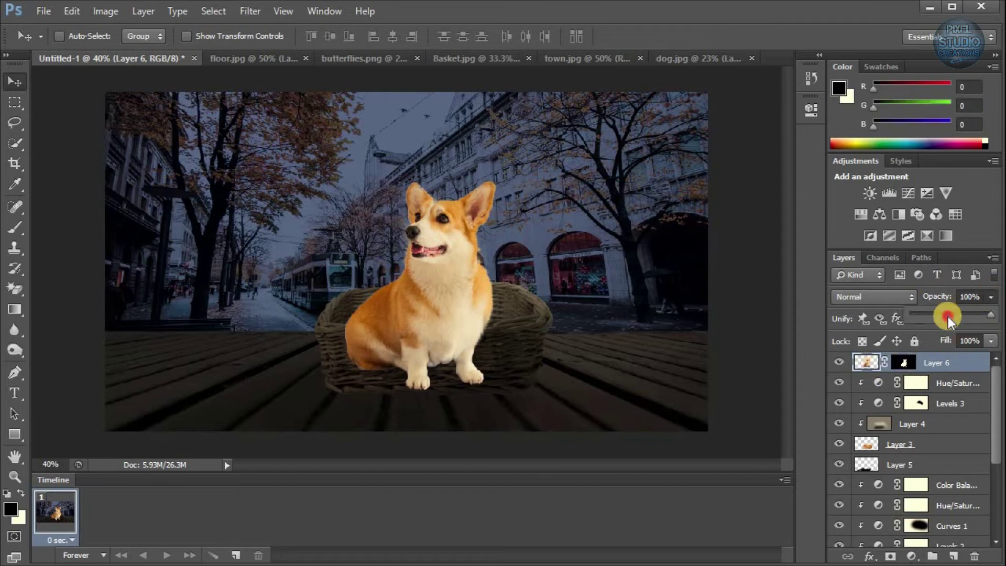
pyautogui.moveTo(953, 315); pyautogui.dragTo(943, 316)
pyautogui.click(903, 362)
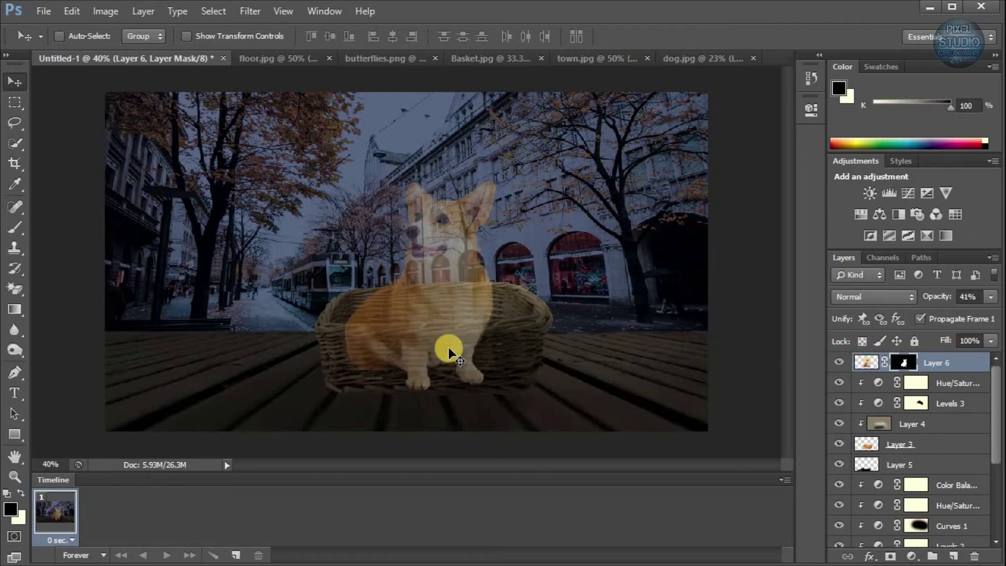
# Paint black on the dog's layer mask with a 60 px brush to hide its lower body in front of the basket
pyautogui.scroll(6, 479, 348)
pyautogui.click(14, 227)
pyautogui.scroll(2, 400, 262)
pyautogui.scroll(-3, 372, 229)
pyautogui.press('[')
pyautogui.press('[')
pyautogui.press('[')
pyautogui.press('[')
pyautogui.press('[')
pyautogui.moveTo(230, 182)
pyautogui.mouseDown()
pyautogui.moveTo(294, 193)
pyautogui.moveTo(651, 193)
pyautogui.moveTo(258, 241)
pyautogui.moveTo(422, 278)
pyautogui.moveTo(354, 352)
pyautogui.mouseUp()
pyautogui.moveTo(663, 304)
pyautogui.mouseDown()
pyautogui.moveTo(620, 302)
pyautogui.moveTo(705, 261)
pyautogui.moveTo(582, 319)
pyautogui.moveTo(579, 256)
pyautogui.moveTo(638, 238)
pyautogui.moveTo(600, 326)
pyautogui.moveTo(470, 339)
pyautogui.mouseUp()
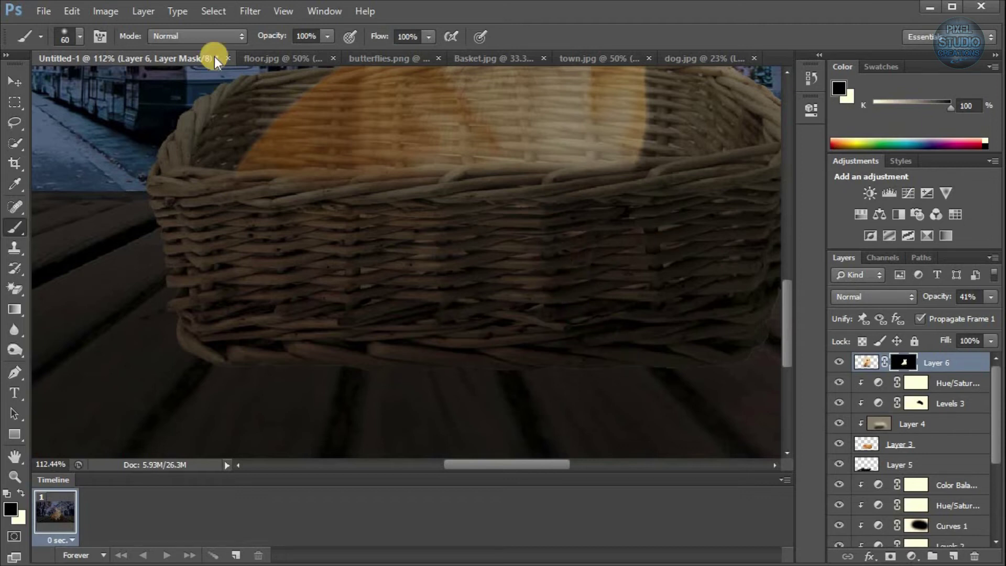
# Reduce the brush to 30 px and mask out the dog precisely along the basket's front rim
pyautogui.scroll(2, 395, 181)
pyautogui.press('[')
pyautogui.press('[')
pyautogui.press('[')
pyautogui.press('[')
pyautogui.moveTo(193, 186); pyautogui.dragTo(649, 167)
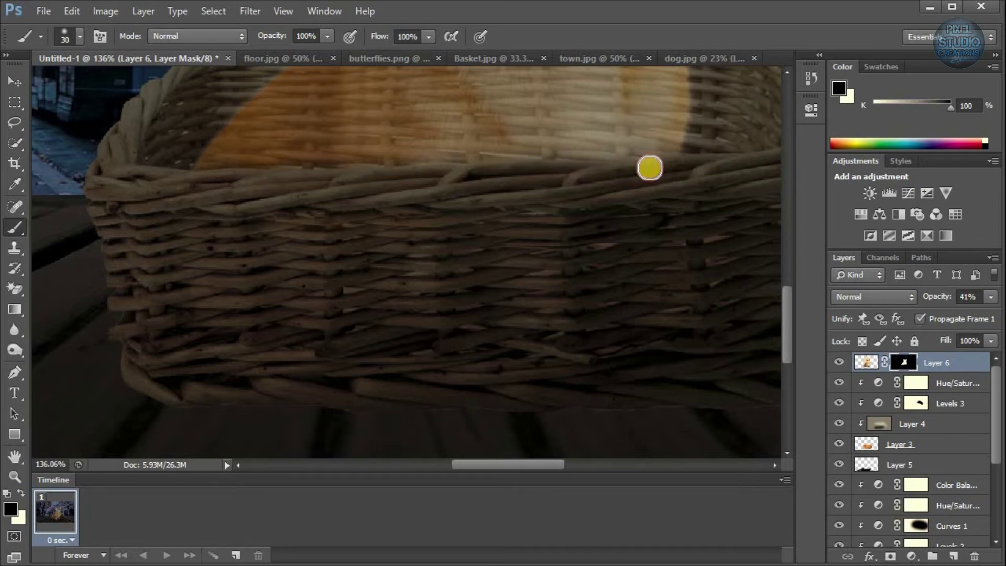
# Restore the dog layer's opacity to 100%
pyautogui.scroll(-14, 485, 224)
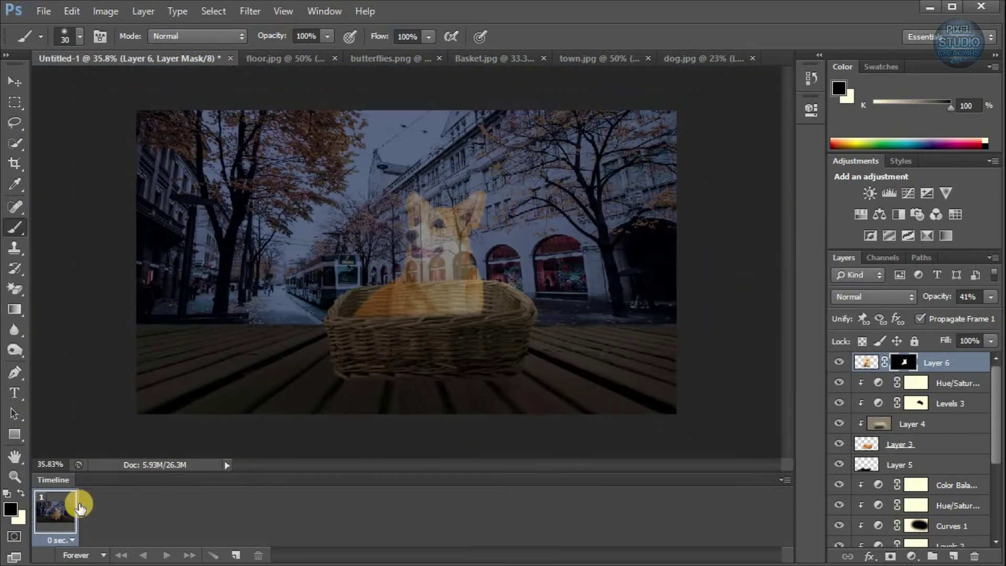
pyautogui.click(985, 303)
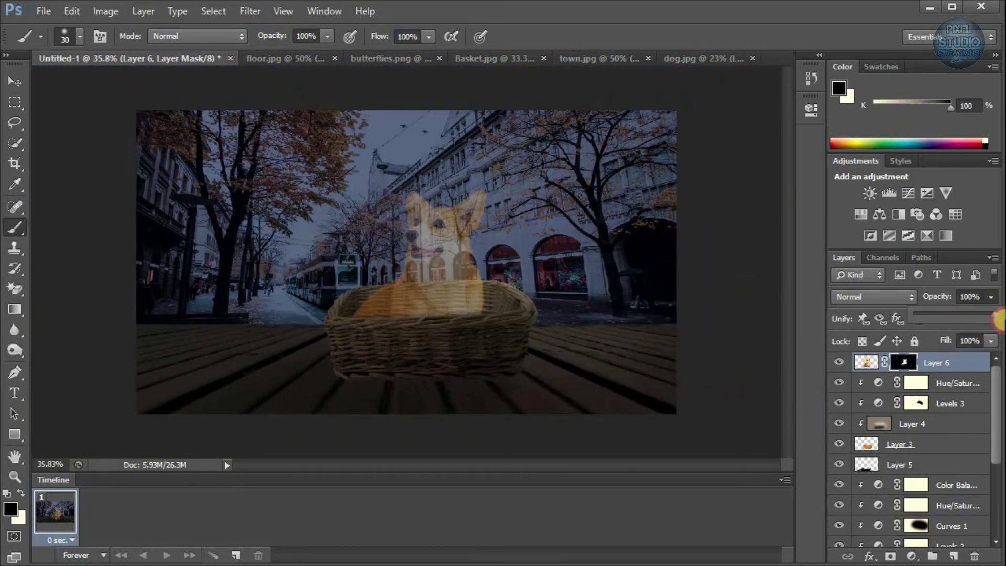
pyautogui.scroll(-1, 364, 242)
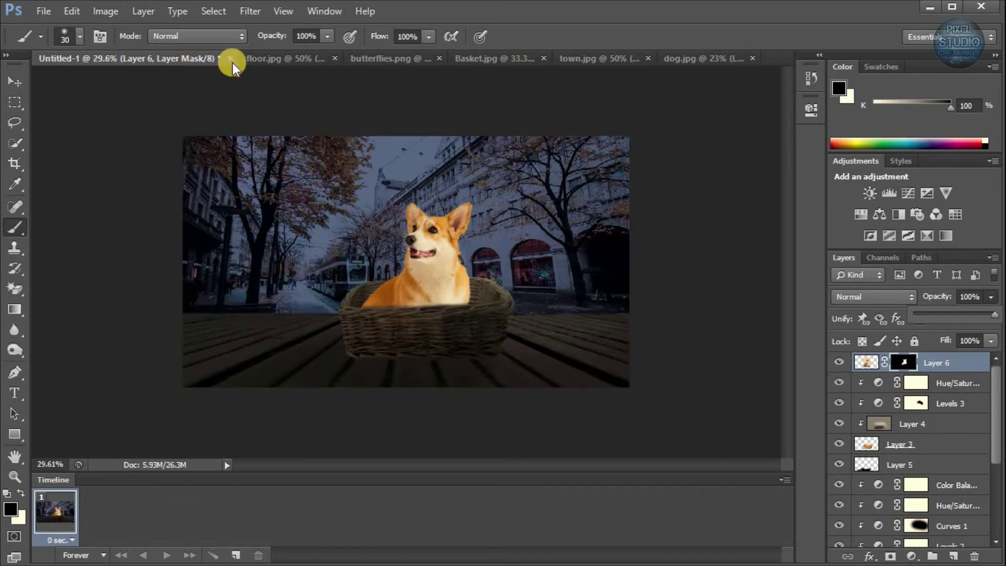
# Scale the masked dog to about 89% and reposition it inside the basket
pyautogui.click(13, 83)
pyautogui.click(190, 35)
pyautogui.scroll(-1, 507, 371)
pyautogui.moveTo(470, 352); pyautogui.dragTo(467, 347)
pyautogui.scroll(2, 441, 288)
pyautogui.moveTo(441, 288); pyautogui.dragTo(447, 293)
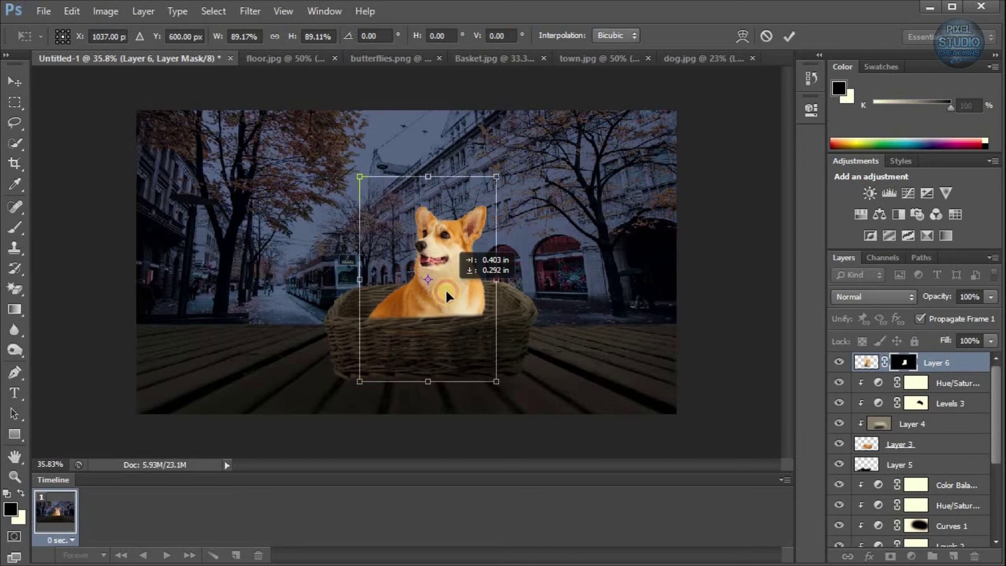
pyautogui.click(787, 37)
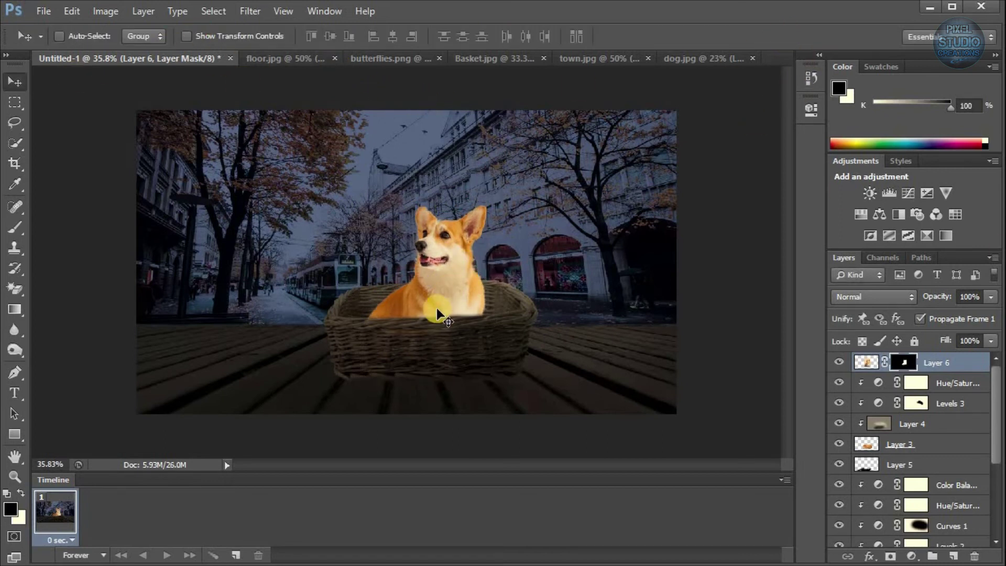
# Brush black on the dog's layer mask along the left half of the basket's front rim
pyautogui.scroll(5, 359, 341)
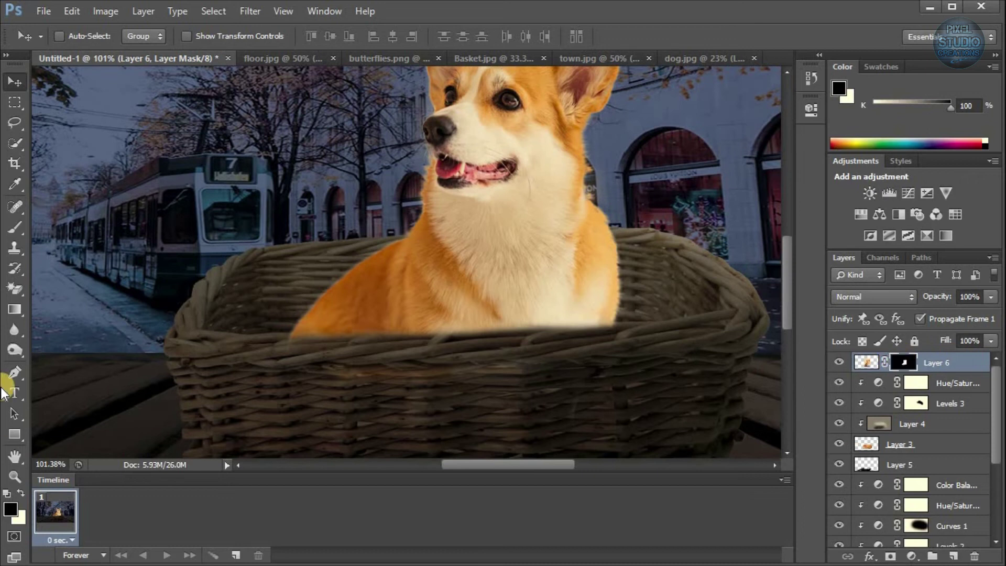
pyautogui.click(15, 227)
pyautogui.moveTo(284, 347)
pyautogui.mouseDown()
pyautogui.moveTo(350, 356)
pyautogui.moveTo(320, 377)
pyautogui.moveTo(567, 355)
pyautogui.moveTo(606, 334)
pyautogui.moveTo(307, 359)
pyautogui.moveTo(450, 347)
pyautogui.mouseUp()
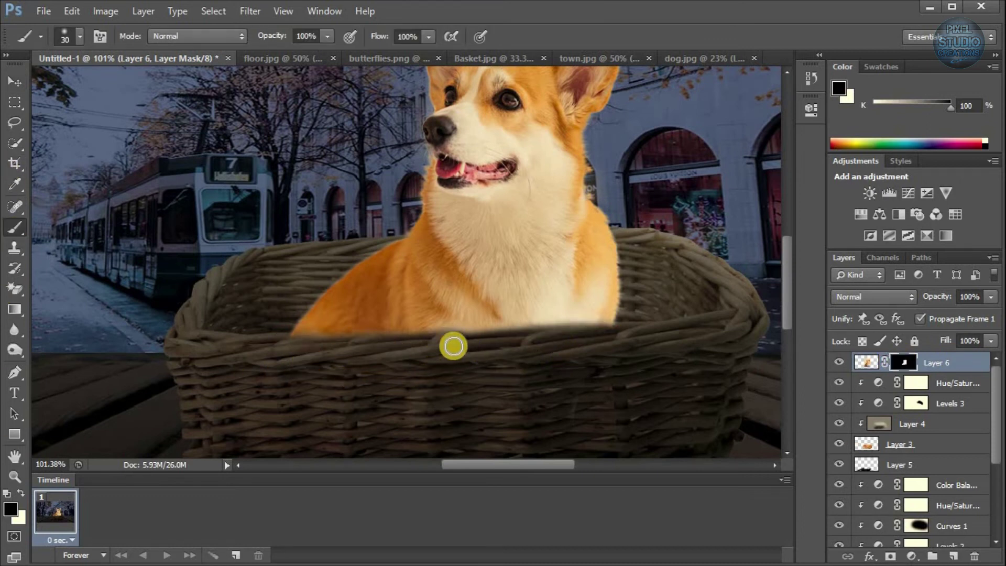
# Reduce the dog layer's opacity to 29%, brush black along the front rim on the layer itself, and return opacity to 100%
pyautogui.scroll(5, 483, 346)
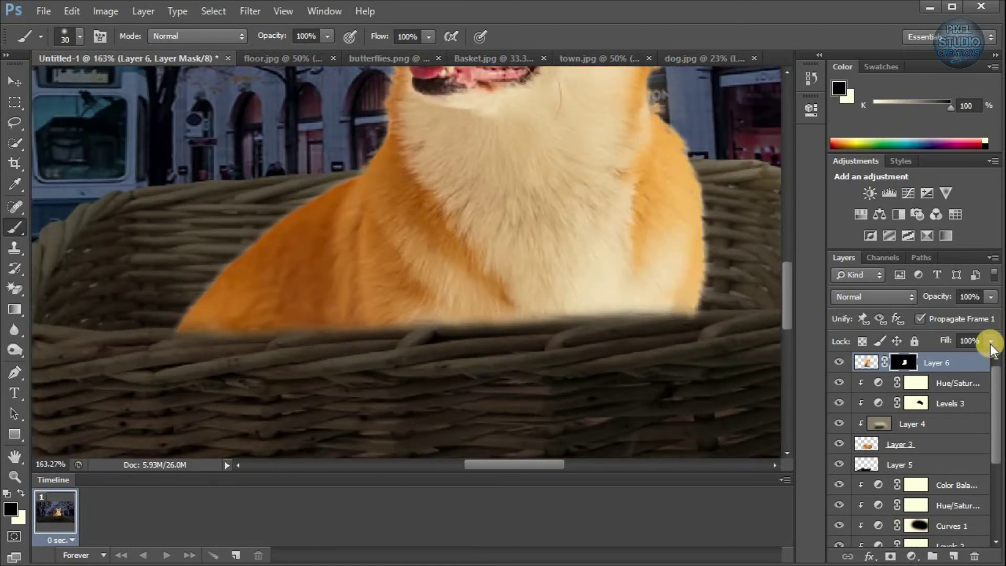
pyautogui.click(890, 361)
pyautogui.scroll(2, 341, 341)
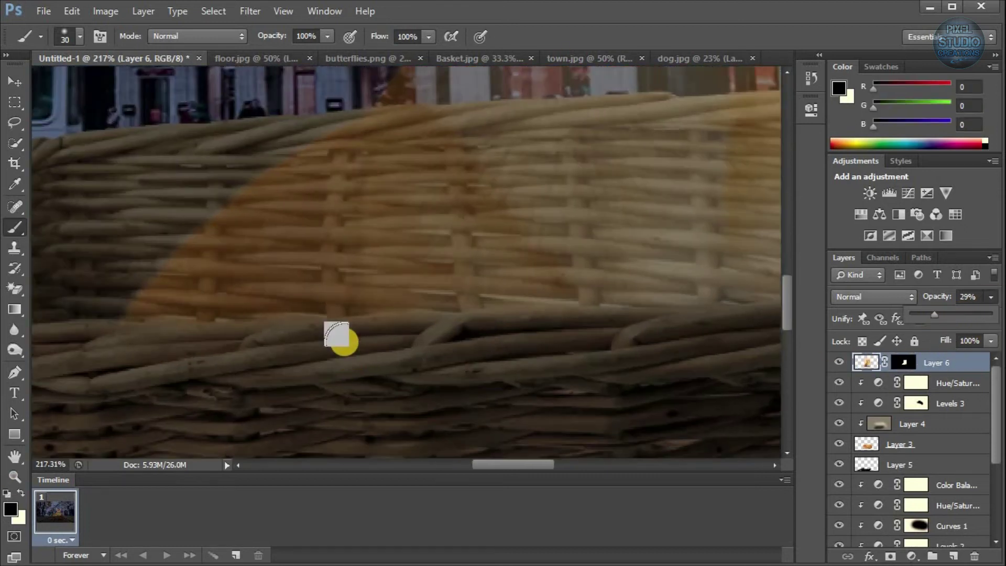
pyautogui.click(990, 298)
pyautogui.click(989, 316)
pyautogui.click(257, 339)
pyautogui.moveTo(330, 333)
pyautogui.mouseDown()
pyautogui.moveTo(567, 325)
pyautogui.moveTo(678, 349)
pyautogui.mouseUp()
pyautogui.scroll(-5, 681, 352)
pyautogui.scroll(-3, 683, 357)
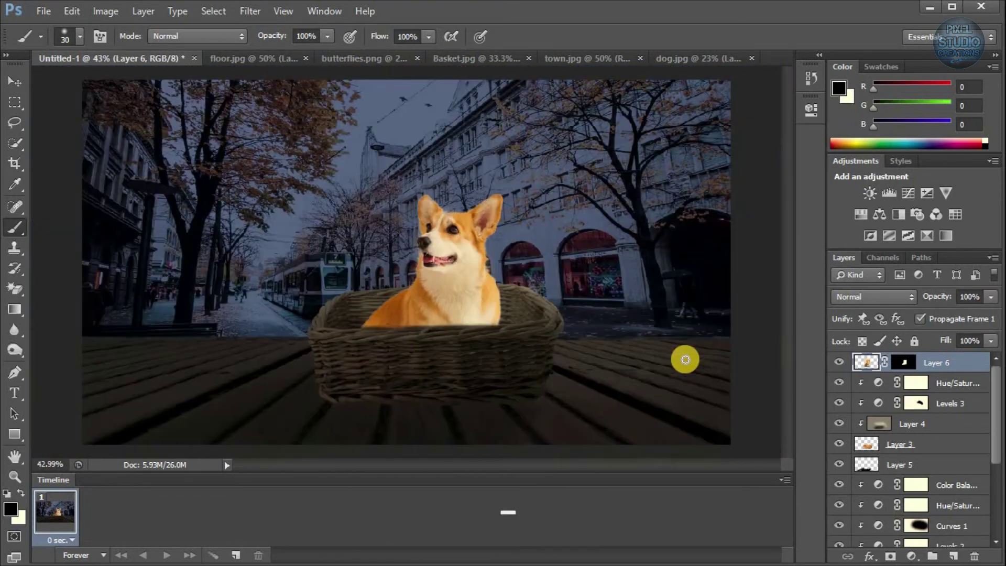
# Darken the dog with a clipped Levels adjustment using midtones 0.75 and an output white level of 153
pyautogui.press('v')
pyautogui.click(912, 556)
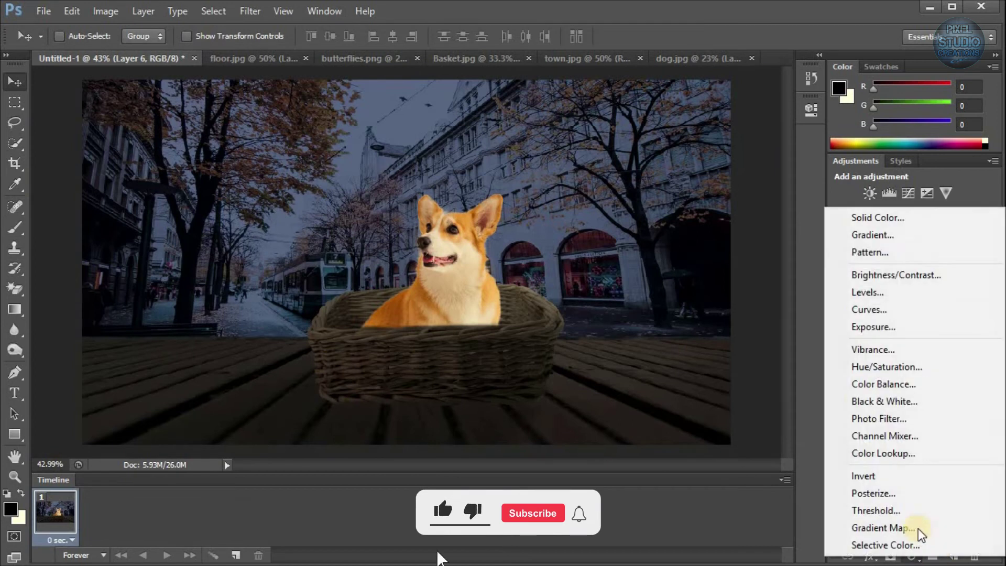
pyautogui.click(890, 290)
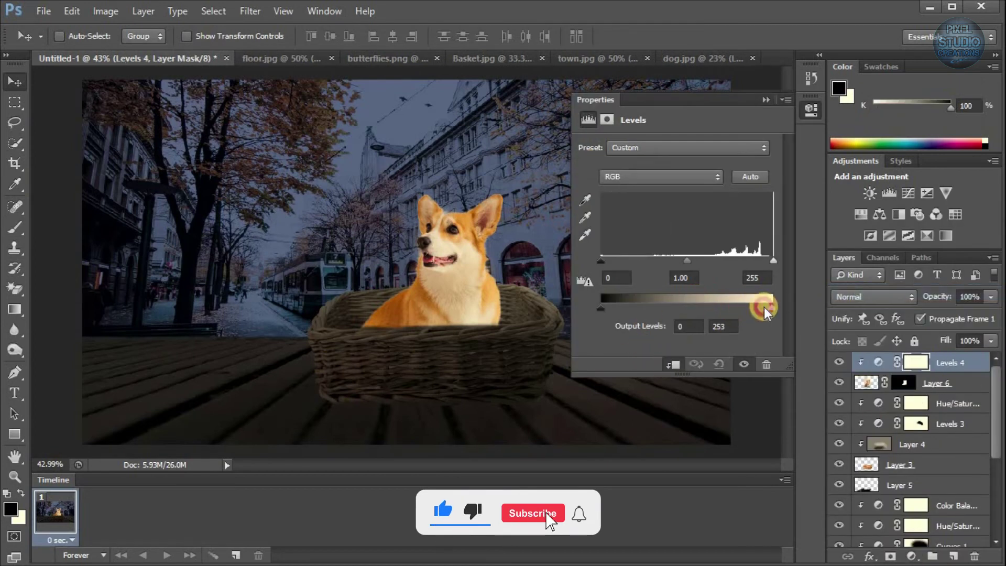
pyautogui.moveTo(763, 306); pyautogui.dragTo(704, 310)
pyautogui.moveTo(690, 262)
pyautogui.mouseDown()
pyautogui.moveTo(725, 259)
pyautogui.moveTo(703, 268)
pyautogui.mouseUp()
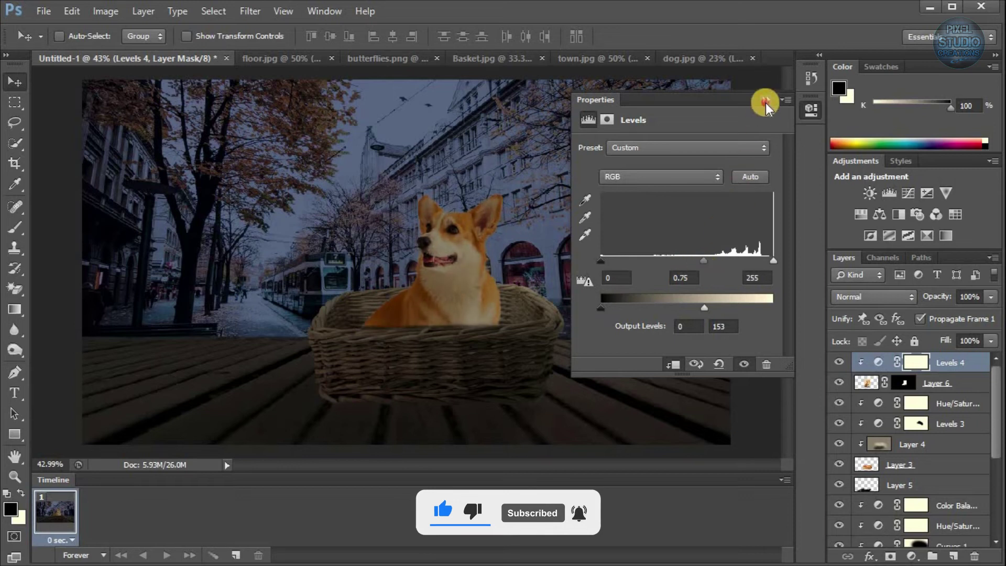
pyautogui.click(765, 100)
# Add a Curves adjustment clipped to the dog and pull its highlight end down to darken it further
pyautogui.click(912, 557)
pyautogui.click(878, 302)
pyautogui.click(669, 364)
pyautogui.moveTo(767, 186); pyautogui.dragTo(723, 266)
pyautogui.click(822, 206)
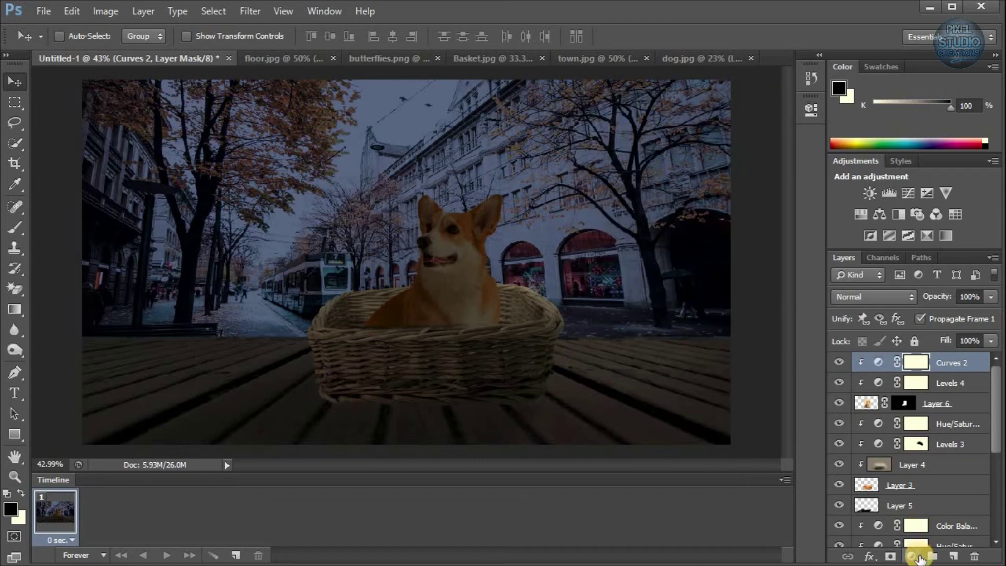
# Nudge the dog slightly and brush its layer mask to clean up the dark lower edge along the basket rim
pyautogui.moveTo(451, 306); pyautogui.dragTo(453, 309)
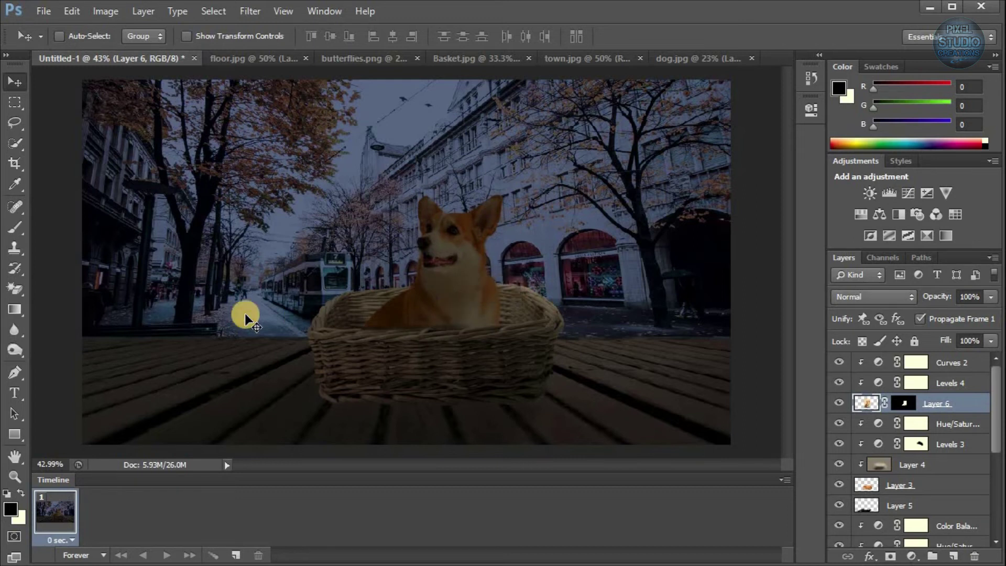
pyautogui.scroll(10, 417, 348)
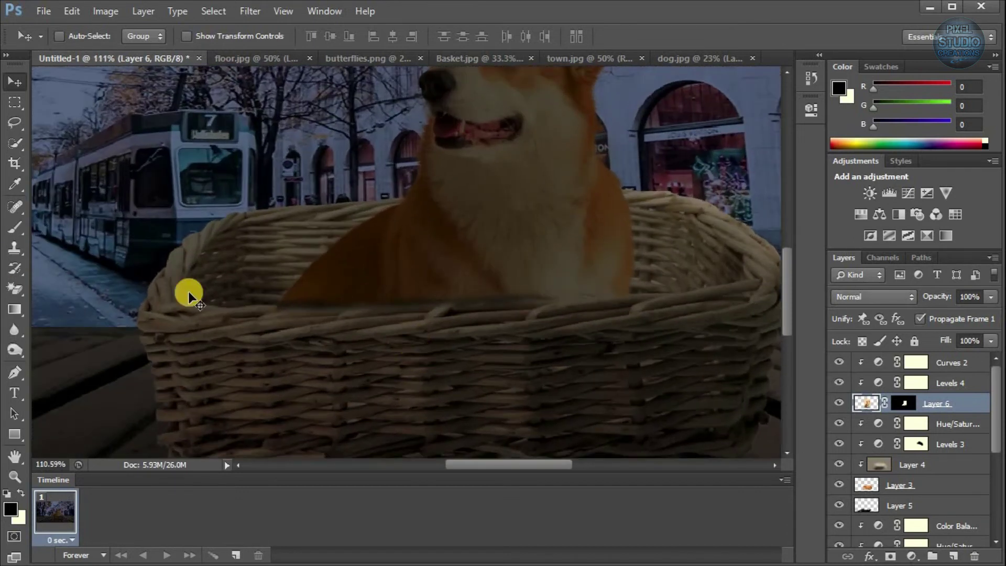
pyautogui.click(915, 403)
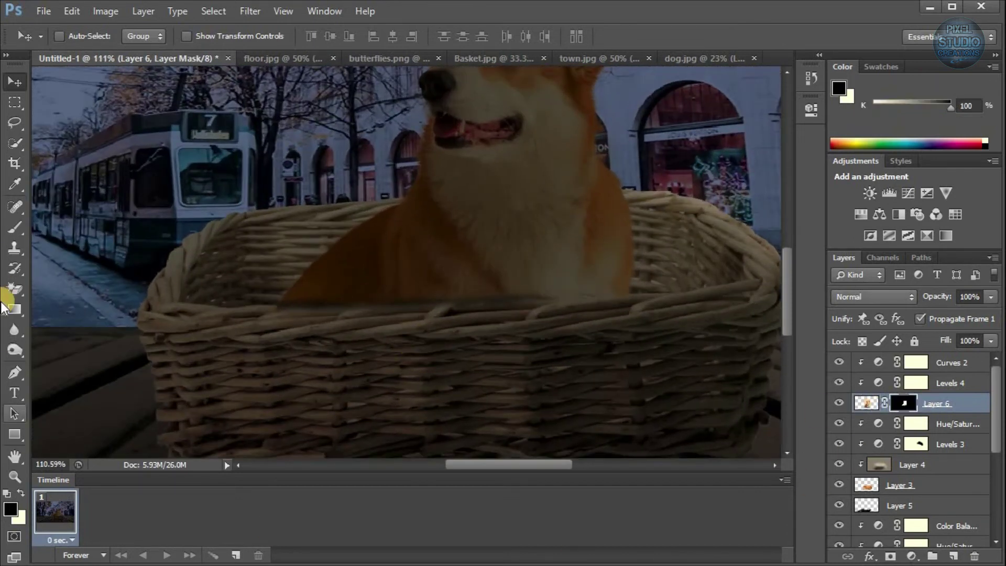
pyautogui.click(17, 231)
pyautogui.scroll(3, 386, 354)
pyautogui.moveTo(260, 304)
pyautogui.mouseDown()
pyautogui.moveTo(299, 301)
pyautogui.moveTo(198, 323)
pyautogui.moveTo(513, 296)
pyautogui.moveTo(419, 298)
pyautogui.moveTo(223, 330)
pyautogui.moveTo(331, 301)
pyautogui.mouseUp()
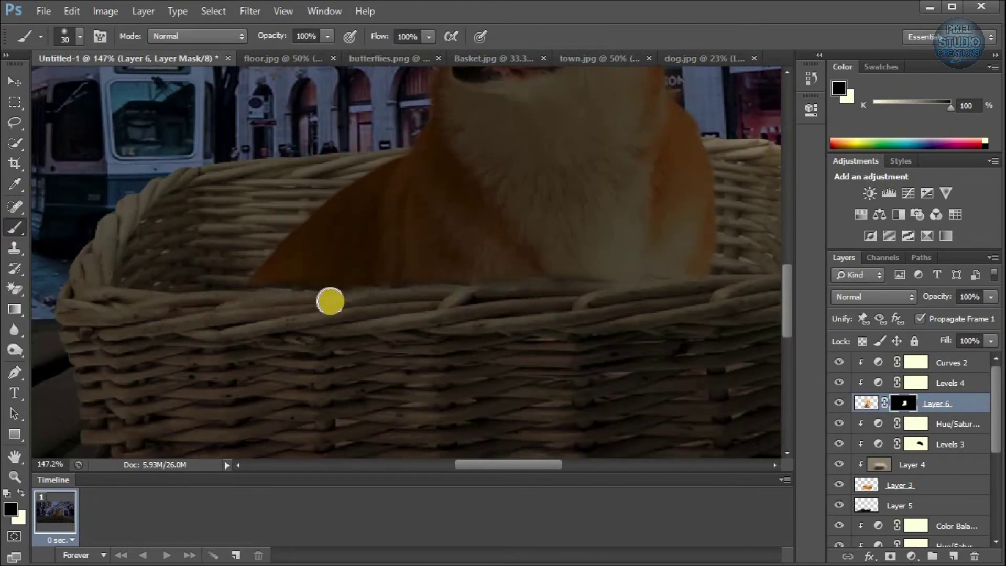
pyautogui.moveTo(587, 292); pyautogui.dragTo(527, 295)
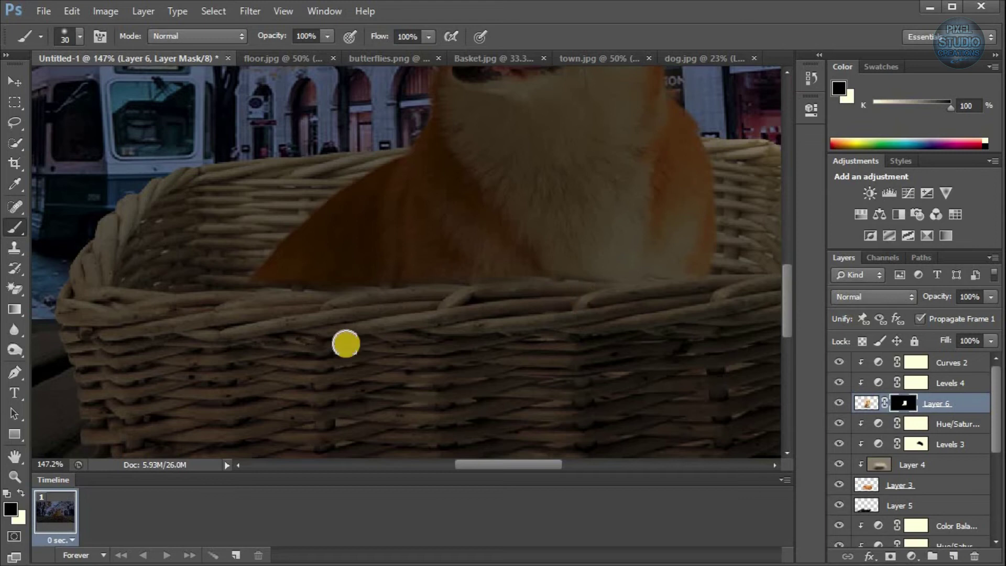
# Shift the dog slightly lower into the basket and mask out the fur overlapping the front rim with a small brush
pyautogui.click(15, 81)
pyautogui.moveTo(350, 220); pyautogui.dragTo(343, 226)
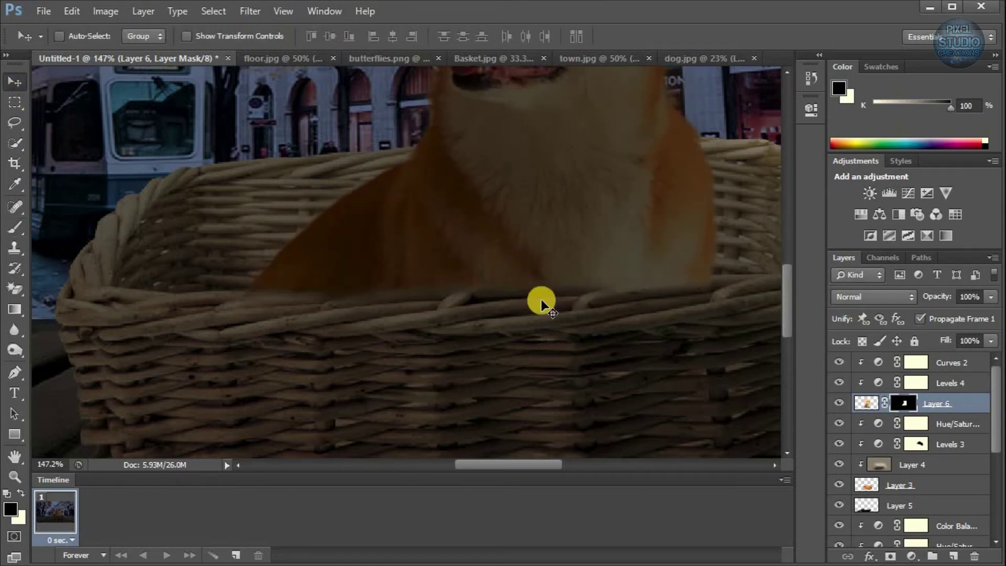
pyautogui.click(19, 230)
pyautogui.rightClick(174, 277)
pyautogui.click(225, 383)
pyautogui.click(120, 336)
pyautogui.scroll(3, 411, 322)
pyautogui.moveTo(378, 303)
pyautogui.mouseDown()
pyautogui.moveTo(274, 321)
pyautogui.moveTo(447, 299)
pyautogui.moveTo(169, 309)
pyautogui.moveTo(602, 296)
pyautogui.moveTo(465, 318)
pyautogui.moveTo(496, 300)
pyautogui.moveTo(588, 298)
pyautogui.moveTo(651, 281)
pyautogui.moveTo(485, 305)
pyautogui.moveTo(644, 279)
pyautogui.moveTo(440, 333)
pyautogui.mouseUp()
pyautogui.scroll(1, 426, 293)
pyautogui.hscroll(2, 613, 295)
pyautogui.scroll(-6, 684, 343)
pyautogui.scroll(-10, 631, 288)
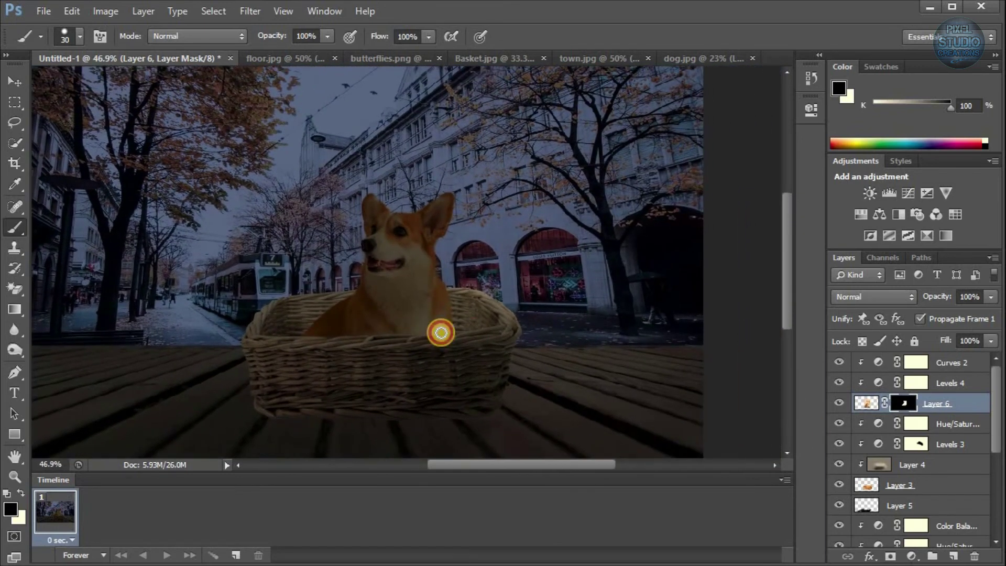
# Enlarge the soft brush up to 400 px and paint black on the Curves 2 mask along the dog's right side
pyautogui.click(950, 363)
pyautogui.click(15, 82)
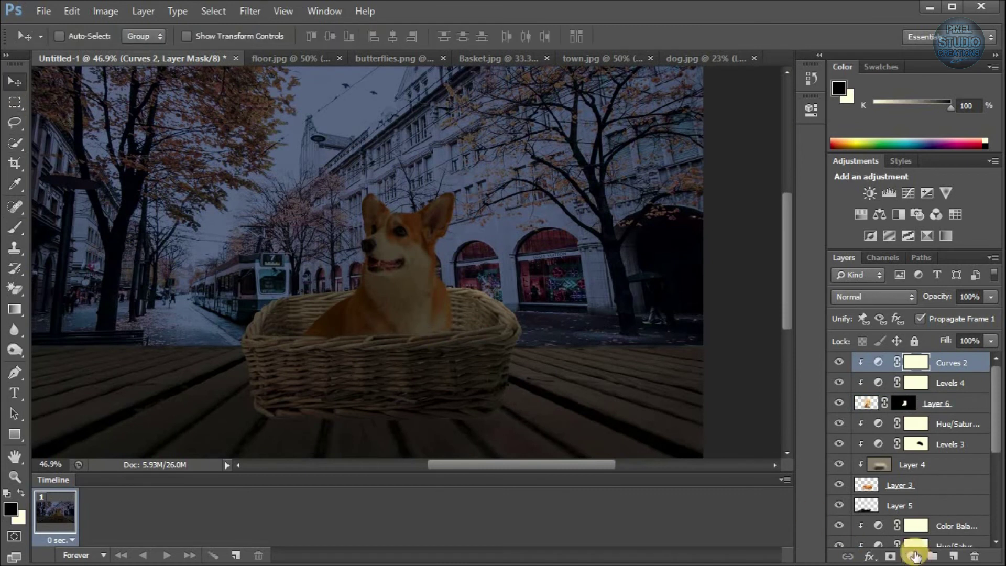
pyautogui.click(16, 226)
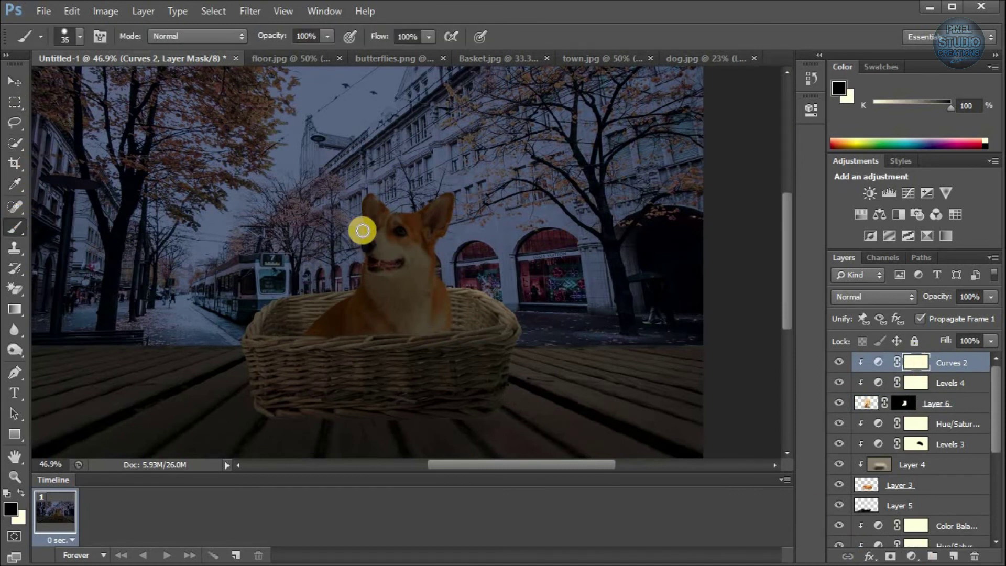
pyautogui.press(']')
pyautogui.press(']')
pyautogui.press(']')
pyautogui.press(']')
pyautogui.press(']')
pyautogui.press(']')
pyautogui.press(']')
pyautogui.press(']')
pyautogui.press(']')
pyautogui.press(']')
pyautogui.press(']')
pyautogui.press(']')
pyautogui.moveTo(468, 208); pyautogui.dragTo(458, 206)
pyautogui.rightClick(542, 222)
pyautogui.click(562, 178)
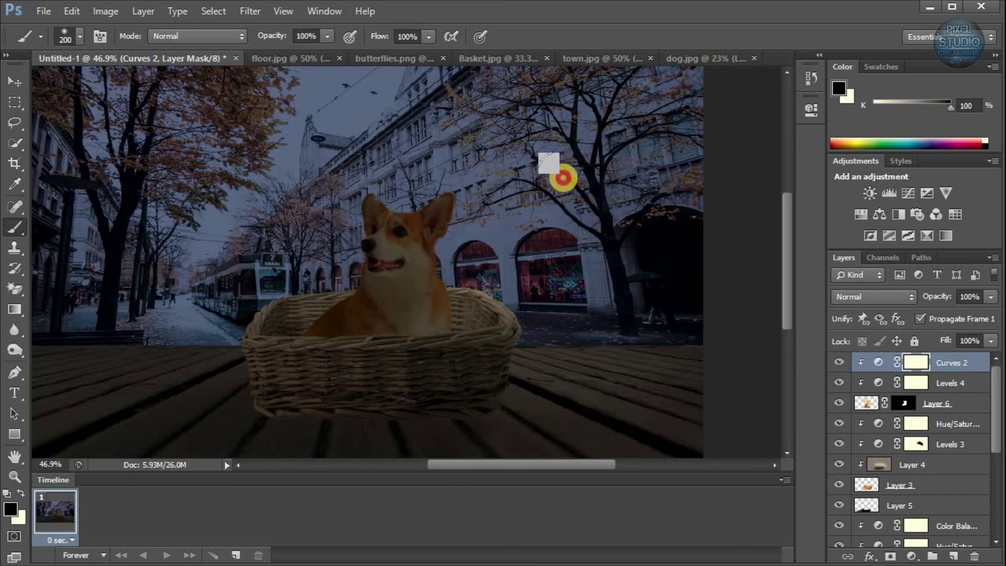
pyautogui.moveTo(546, 180)
pyautogui.mouseDown()
pyautogui.moveTo(529, 227)
pyautogui.moveTo(566, 303)
pyautogui.moveTo(532, 268)
pyautogui.mouseUp()
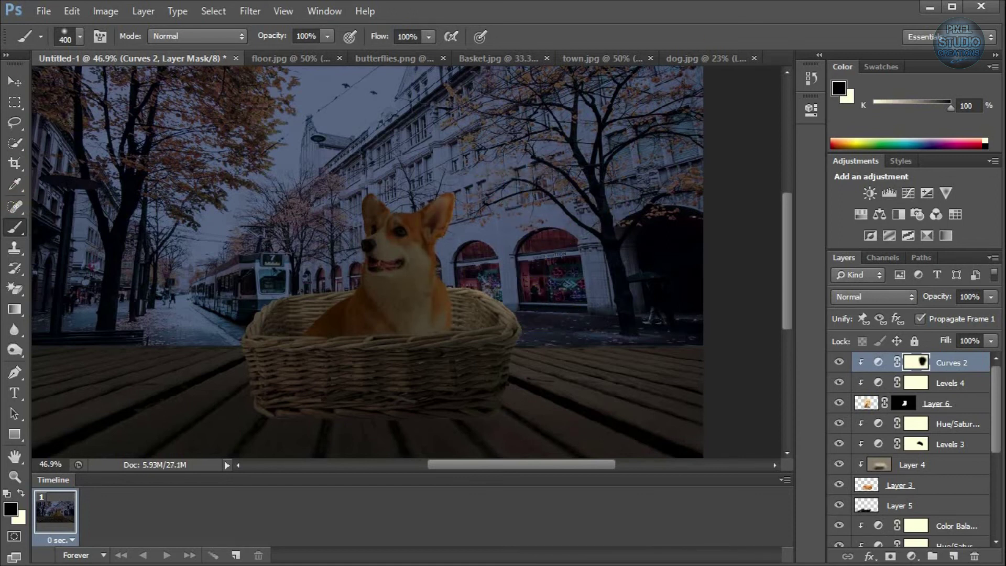
# Add a Hue/Saturation adjustment clipped to the dog with hue +11, saturation -44 and lightness 0
pyautogui.click(912, 556)
pyautogui.click(903, 357)
pyautogui.moveTo(671, 204); pyautogui.dragTo(629, 249)
pyautogui.moveTo(676, 271); pyautogui.dragTo(665, 274)
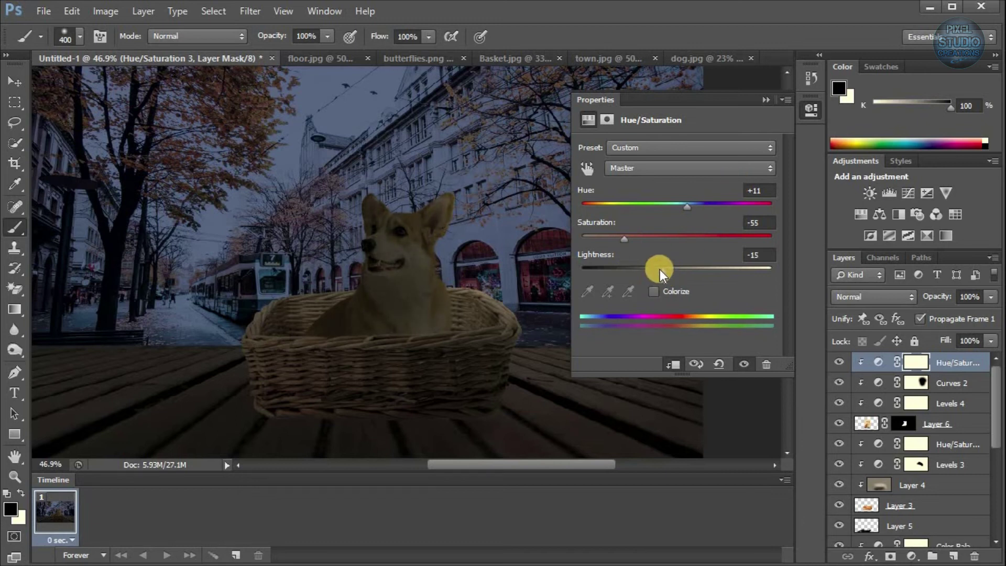
pyautogui.moveTo(663, 272); pyautogui.dragTo(676, 281)
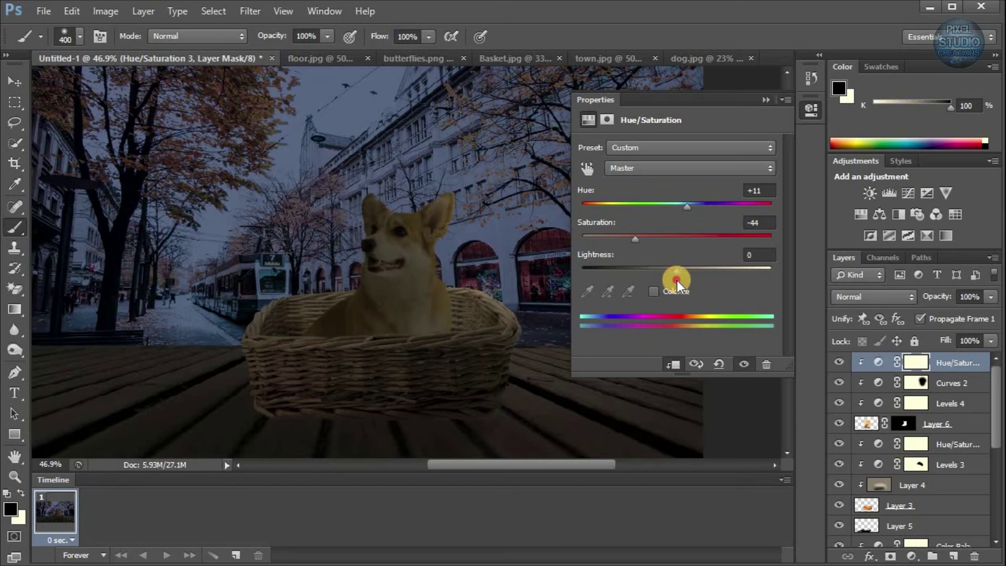
pyautogui.click(765, 102)
pyautogui.scroll(-1, 354, 261)
pyautogui.scroll(1, 347, 271)
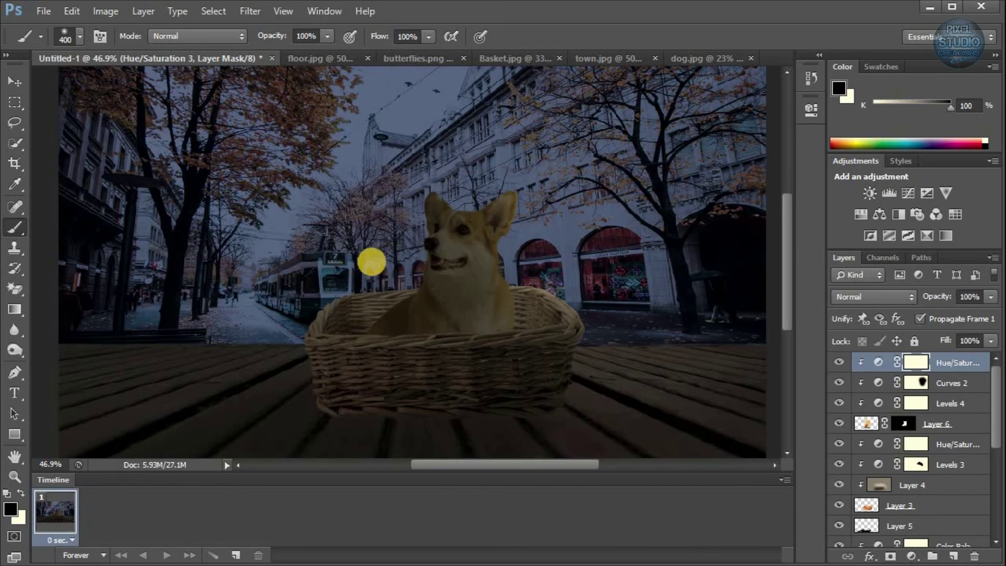
# Reduce the opacity of Layer 5, the shadow layer beneath the basket, to 44%
pyautogui.scroll(-1, 415, 323)
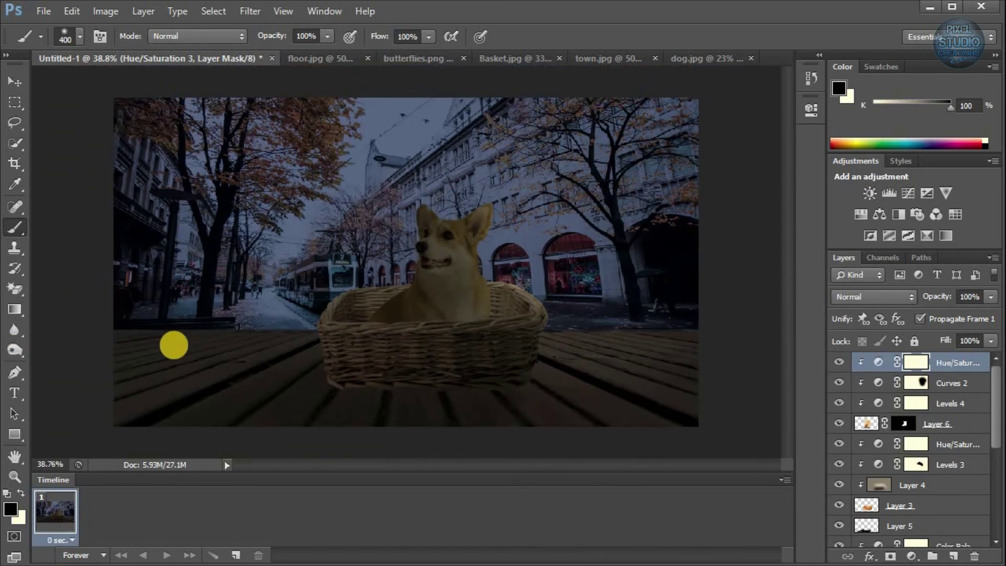
pyautogui.scroll(-1, 886, 398)
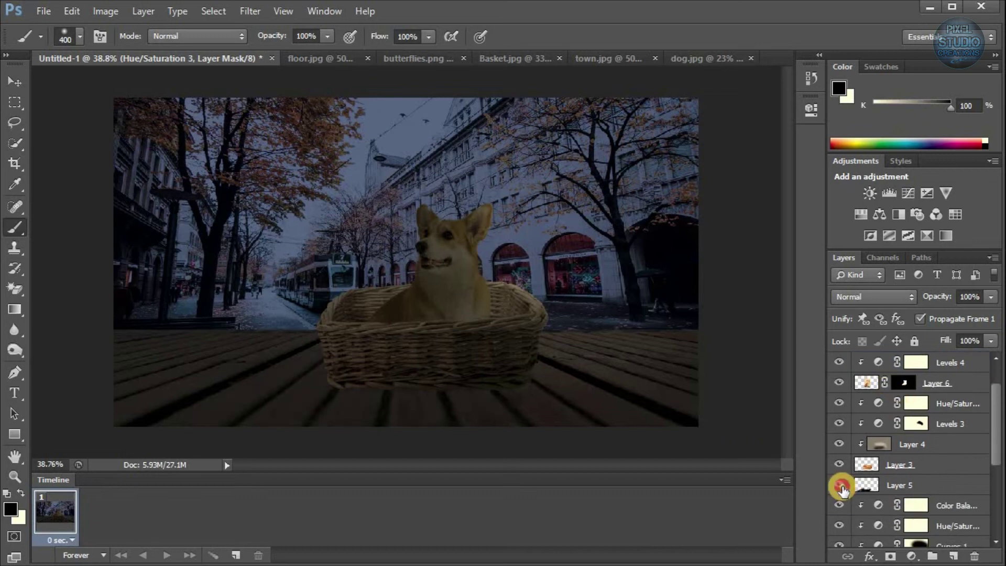
pyautogui.click(885, 481)
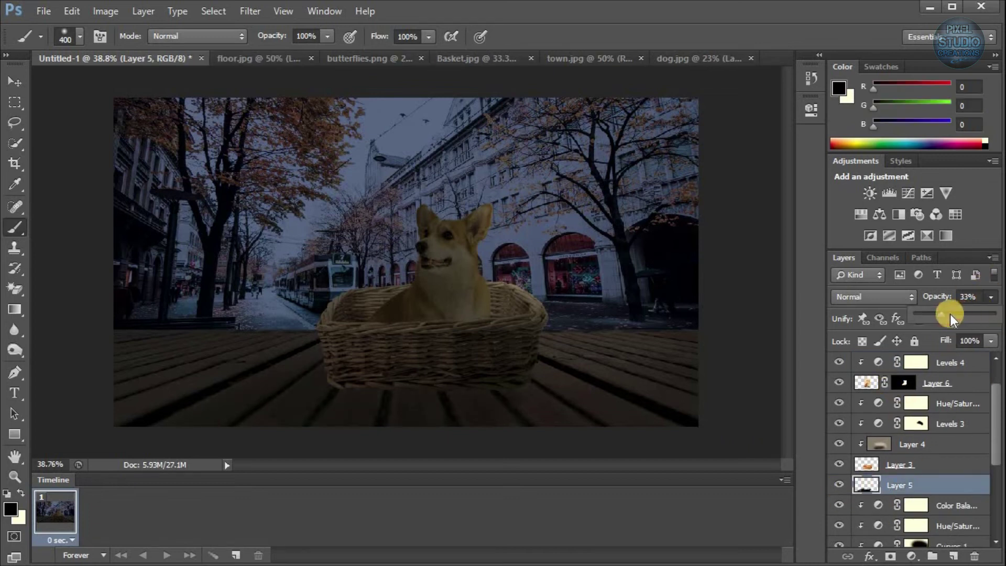
pyautogui.scroll(1, 870, 434)
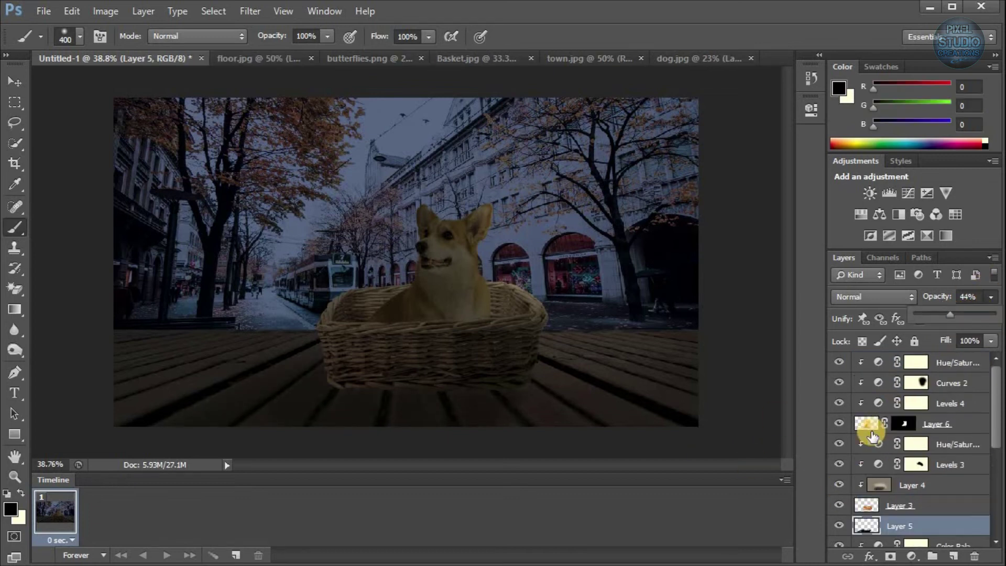
# Bring the butterfly from butterflies.png into the composite above all layers and position it in the air just left of the dog's head
pyautogui.click(941, 361)
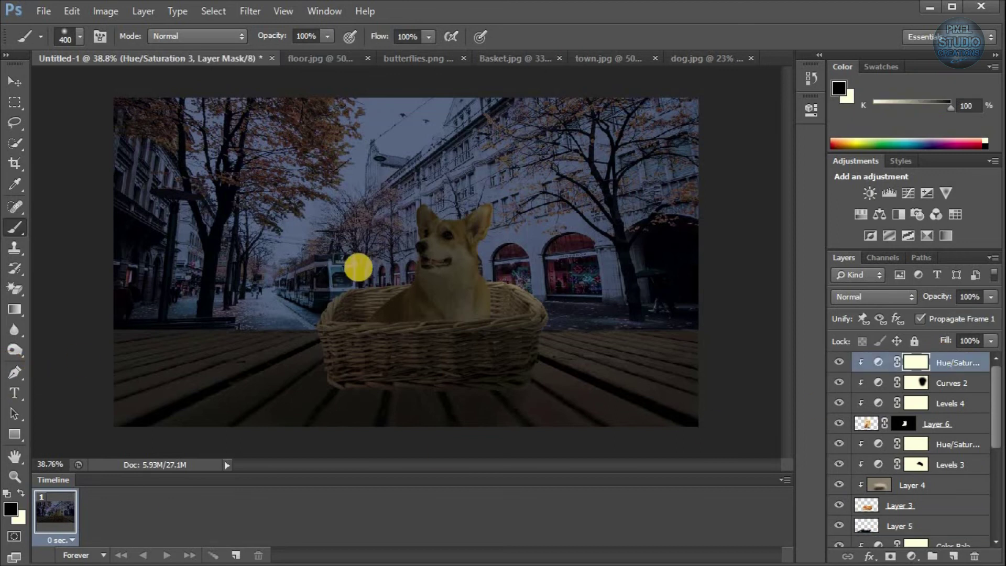
pyautogui.scroll(-1, 339, 270)
pyautogui.click(420, 59)
pyautogui.press('v')
pyautogui.moveTo(367, 131); pyautogui.dragTo(348, 248)
pyautogui.moveTo(432, 284); pyautogui.dragTo(364, 222)
pyautogui.click(790, 36)
pyautogui.click(254, 43)
# Paint a soft blue spot (RGB 18, 131, 237) over the butterfly with a 700 px brush on a new layer above it
pyautogui.click(953, 555)
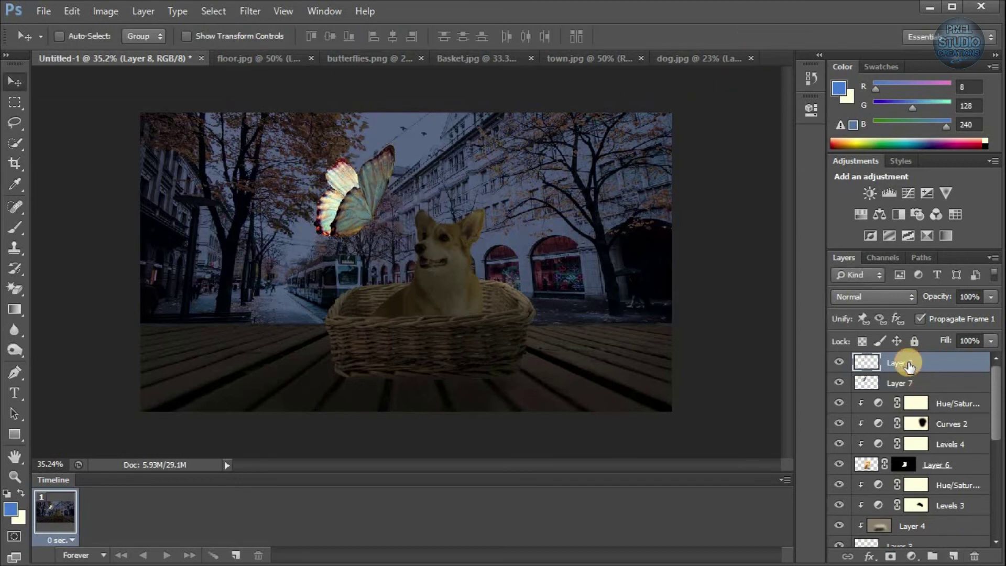
pyautogui.click(15, 227)
pyautogui.scroll(1, 378, 226)
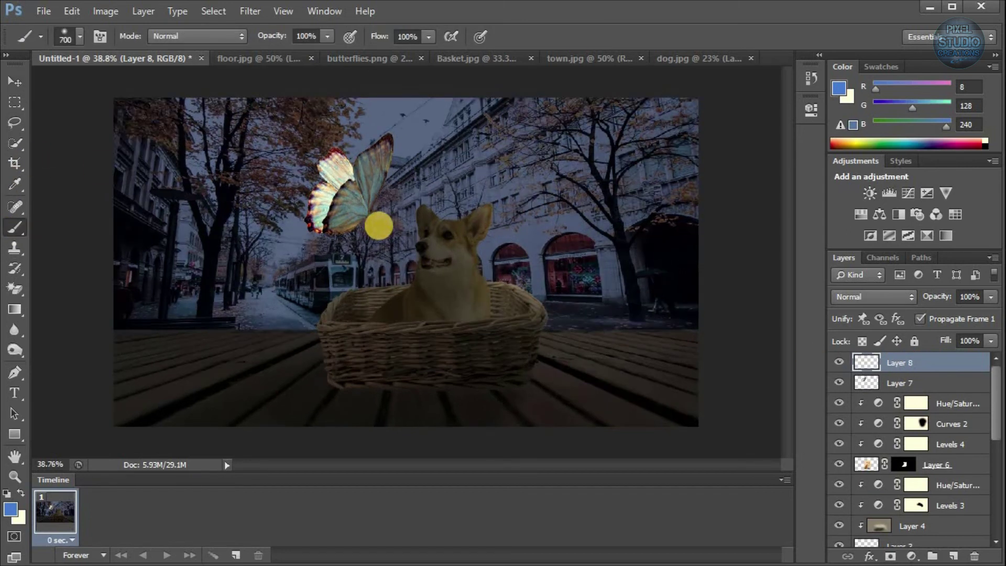
pyautogui.scroll(1, 378, 226)
pyautogui.click(23, 501)
pyautogui.moveTo(488, 101); pyautogui.dragTo(485, 104)
pyautogui.click(630, 85)
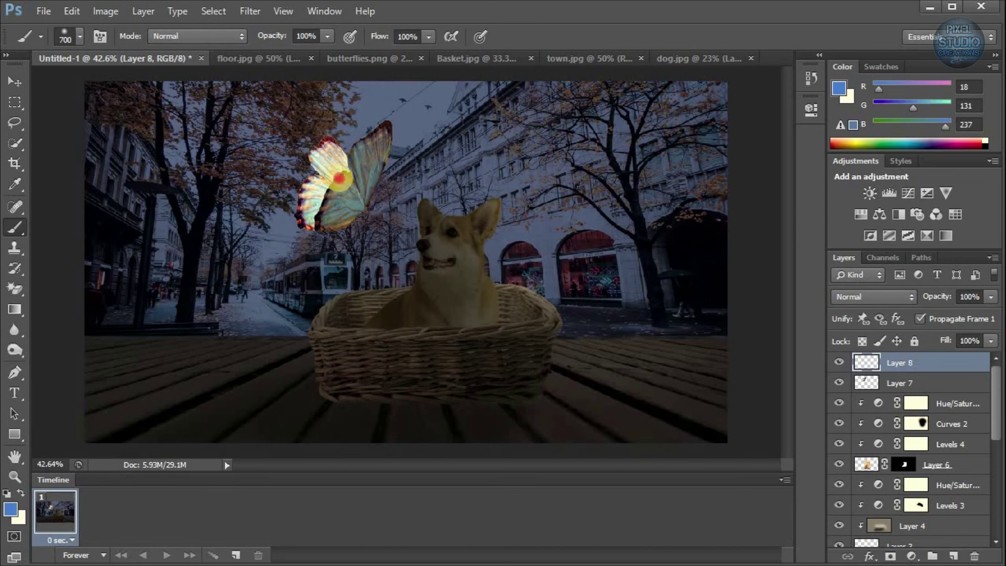
pyautogui.click(342, 180)
# Set the blue paint layer to Overlay at 73% opacity and clip it to the butterfly
pyautogui.click(873, 297)
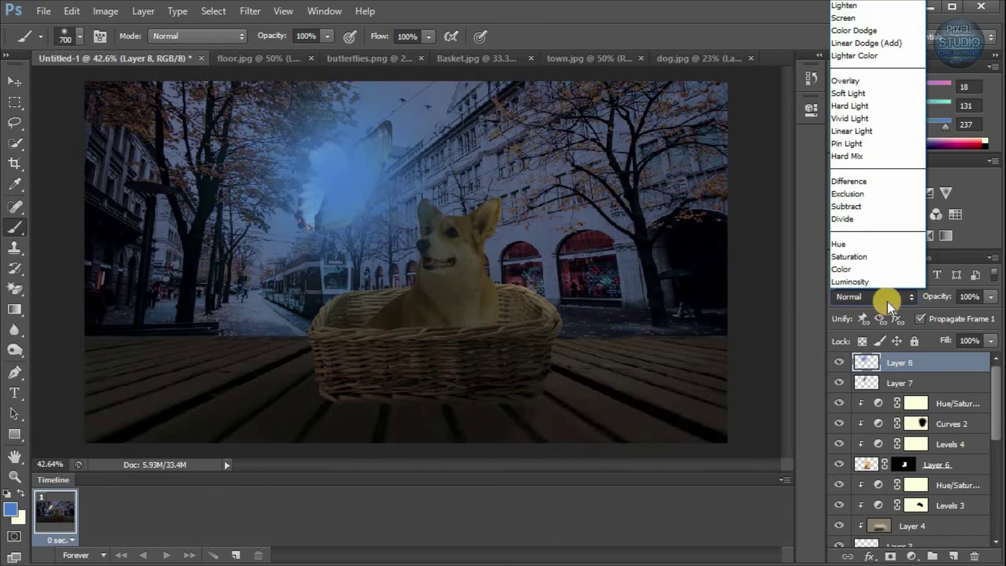
pyautogui.click(846, 79)
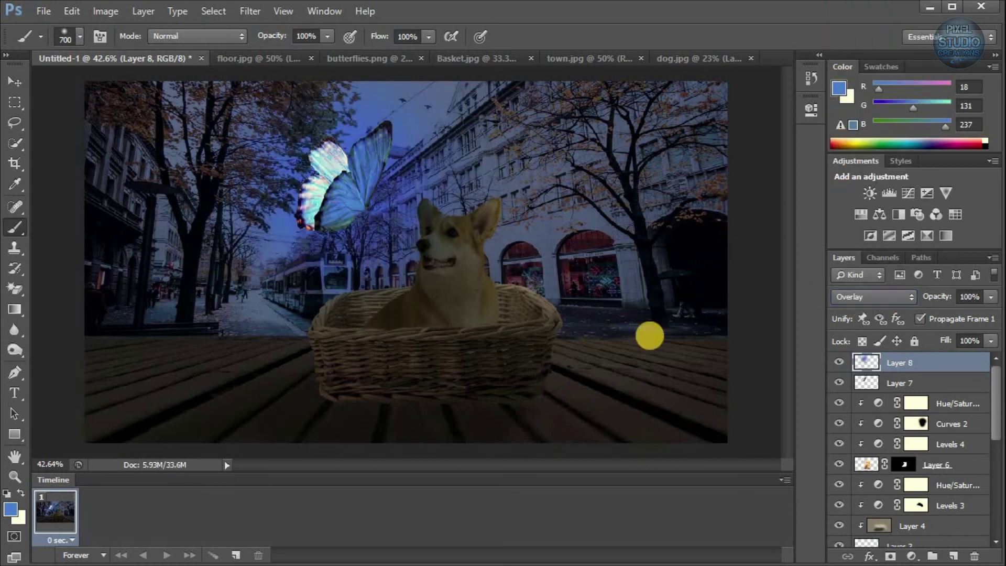
pyautogui.click(990, 297)
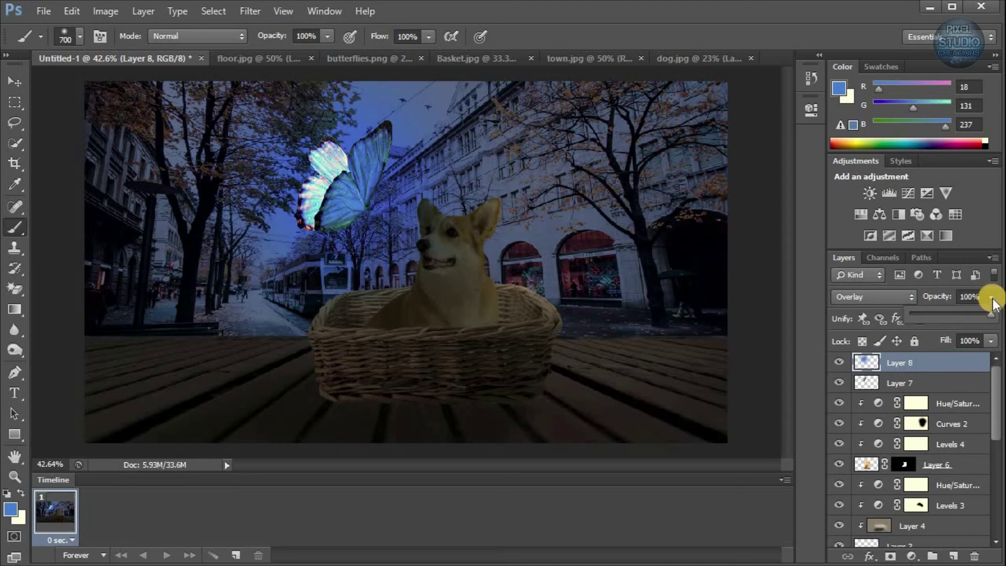
pyautogui.moveTo(944, 316); pyautogui.dragTo(951, 316)
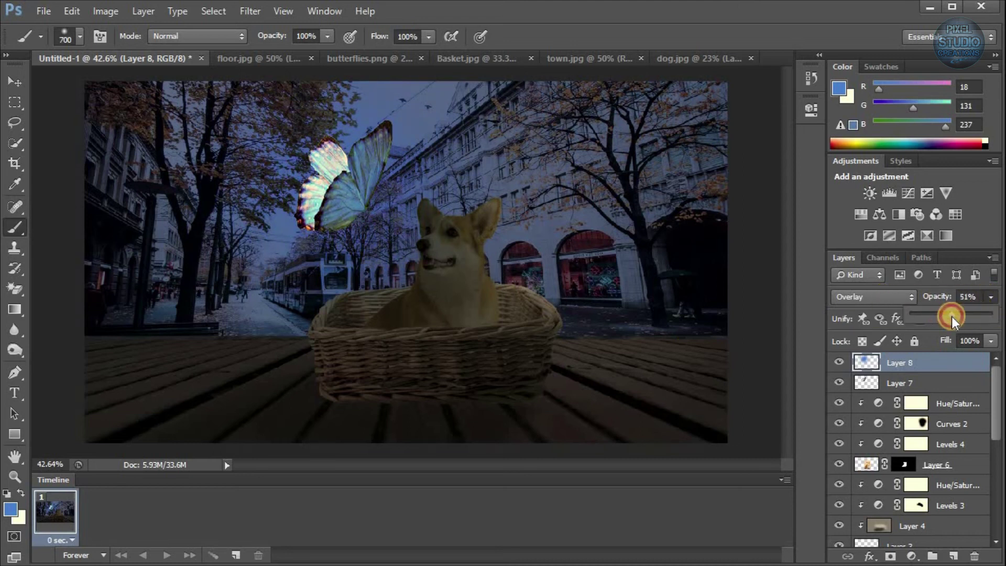
pyautogui.rightClick(914, 362)
pyautogui.click(783, 308)
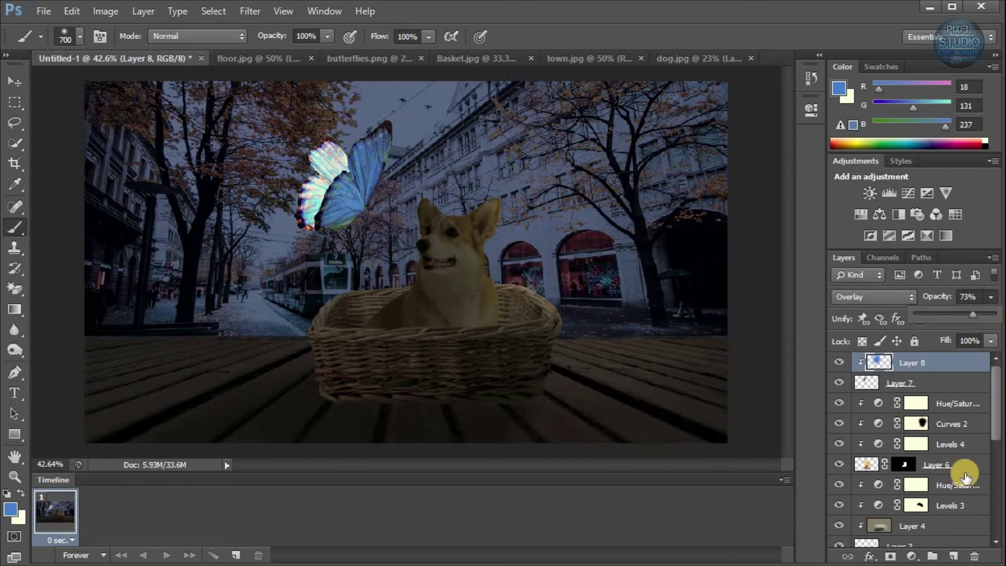
# Paint a soft blue glow around the butterfly on a new unclipped layer and set that layer to Screen
pyautogui.click(954, 556)
pyautogui.rightClick(922, 367)
pyautogui.click(610, 281)
pyautogui.click(343, 186)
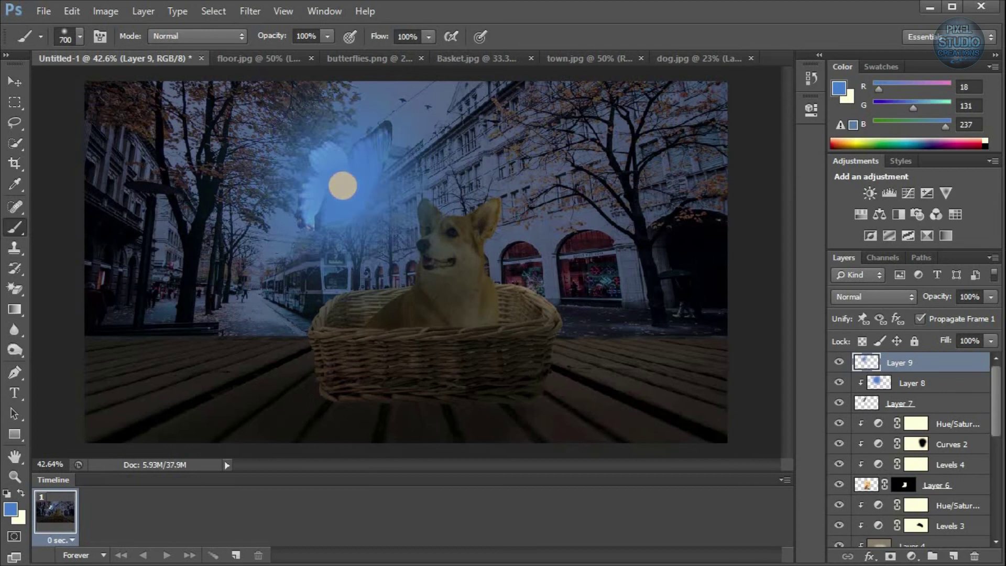
pyautogui.click(890, 302)
pyautogui.click(850, 21)
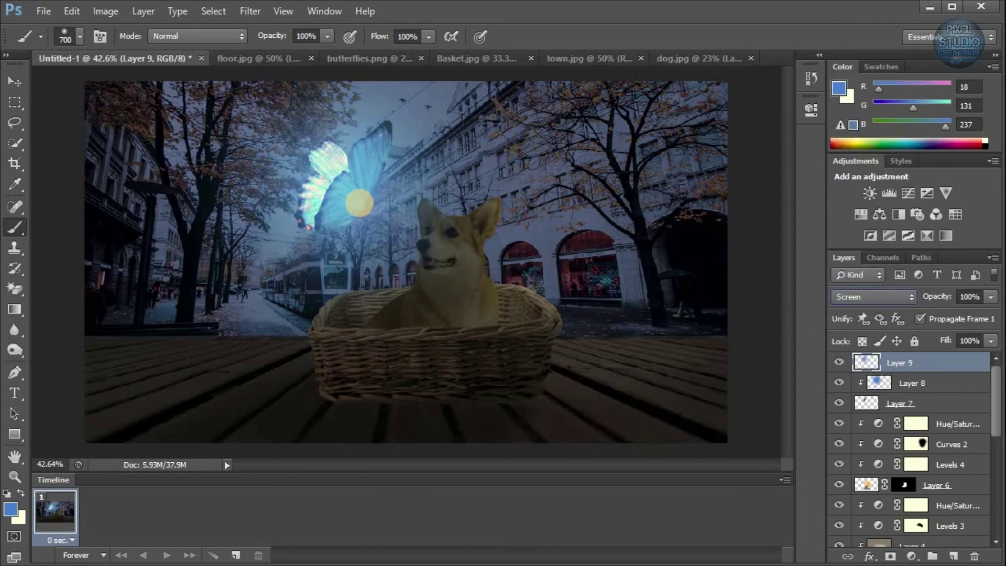
pyautogui.click(359, 202)
pyautogui.scroll(-1, 476, 237)
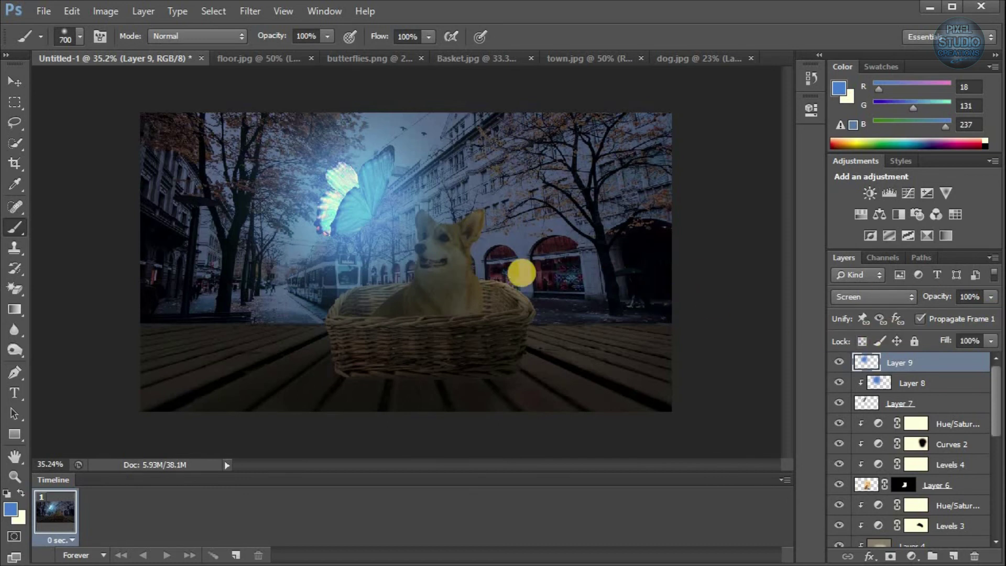
pyautogui.scroll(1, 518, 271)
pyautogui.scroll(2, 516, 279)
pyautogui.scroll(-3, 325, 190)
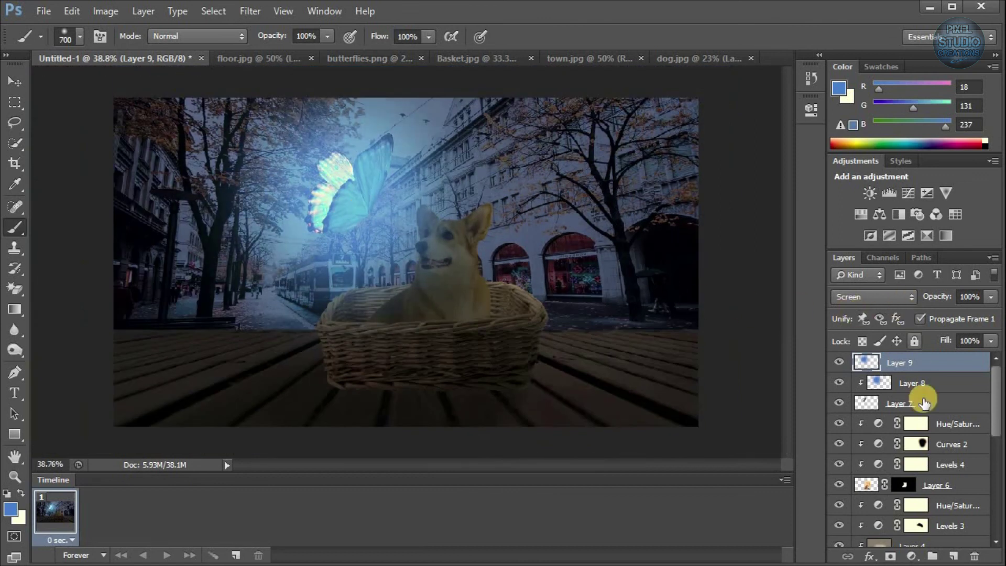
# Paint another blue glow over the butterfly on a new layer, set it to Color Dodge at 6% opacity and compare it on and off
pyautogui.click(953, 555)
pyautogui.click(361, 209)
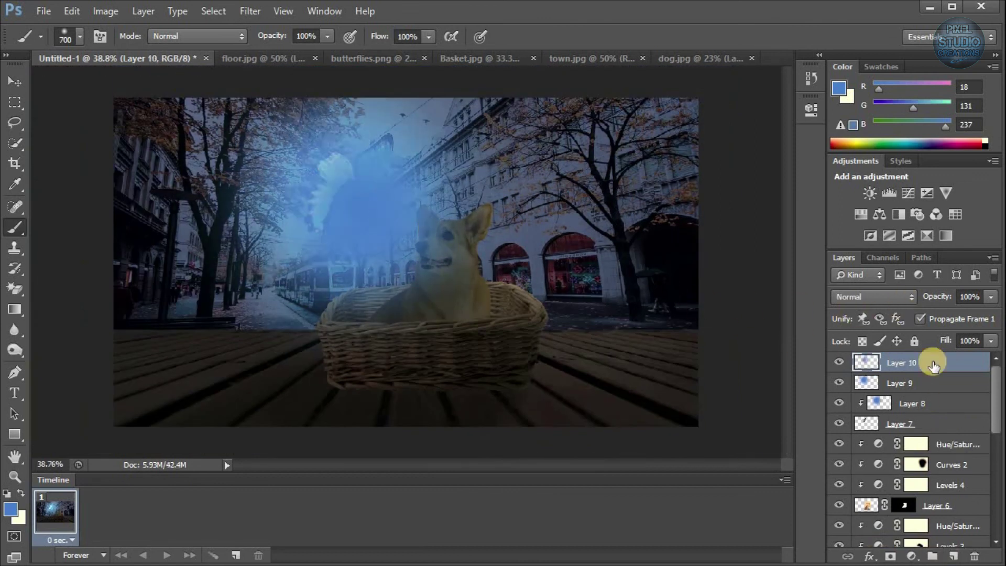
pyautogui.click(898, 297)
pyautogui.click(870, 30)
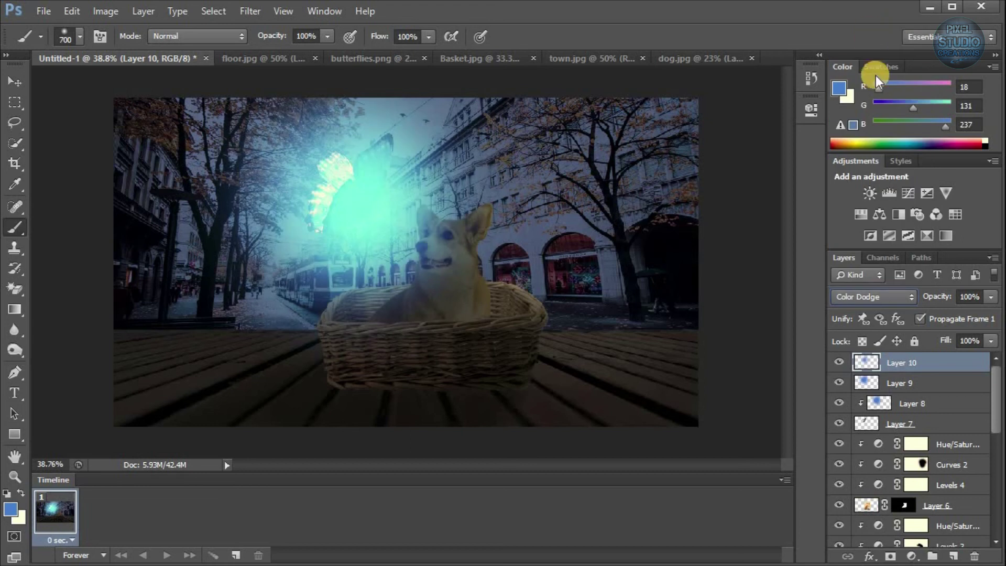
pyautogui.moveTo(931, 319); pyautogui.dragTo(916, 317)
pyautogui.click(836, 360)
pyautogui.click(835, 361)
pyautogui.click(836, 361)
pyautogui.click(836, 361)
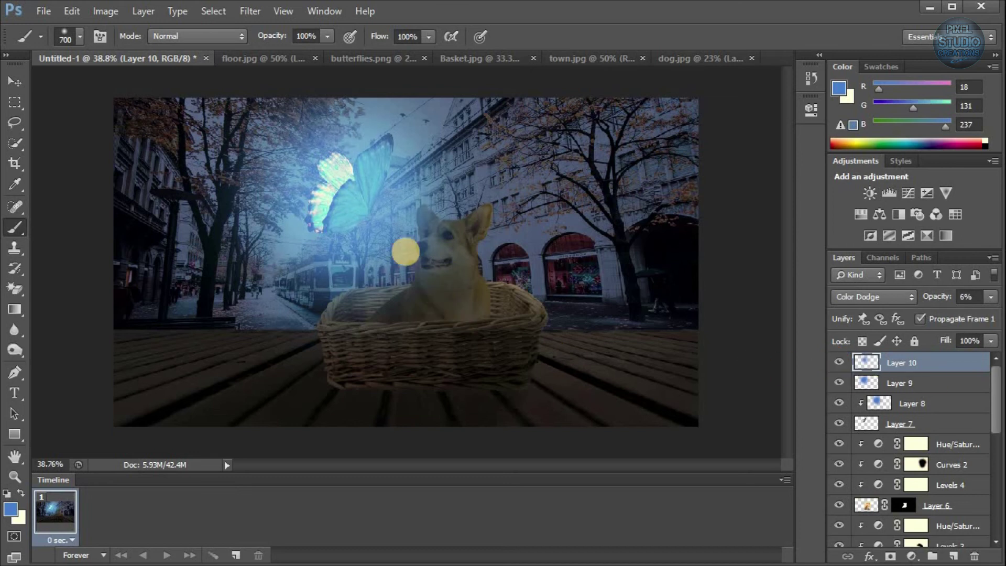
# Create a new layer clipped to the dog directly above Layer 6 and reduce the soft brush to 60 px
pyautogui.scroll(5, 534, 251)
pyautogui.scroll(1, 532, 254)
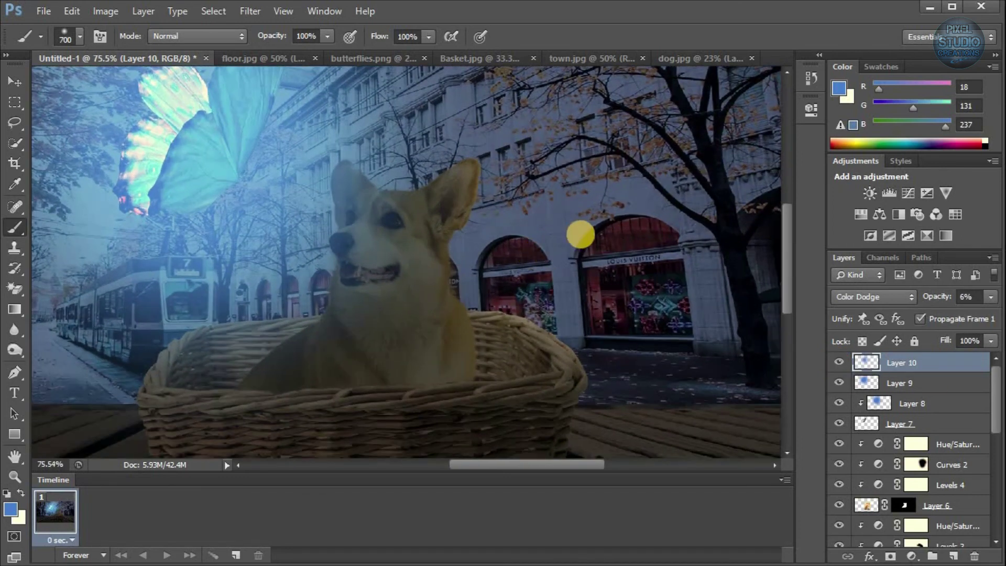
pyautogui.scroll(-2, 864, 430)
pyautogui.click(838, 464)
pyautogui.click(838, 464)
pyautogui.click(959, 465)
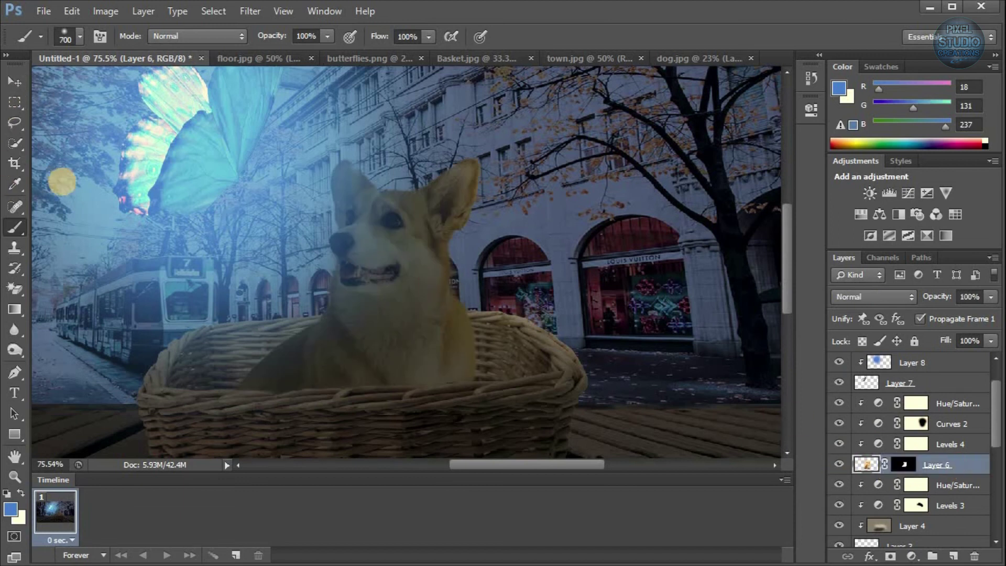
pyautogui.press('[')
pyautogui.press('[')
pyautogui.press('[')
pyautogui.press('[')
pyautogui.press('[')
pyautogui.press('[')
pyautogui.press('[')
pyautogui.press('[')
pyautogui.press('[')
pyautogui.press('[')
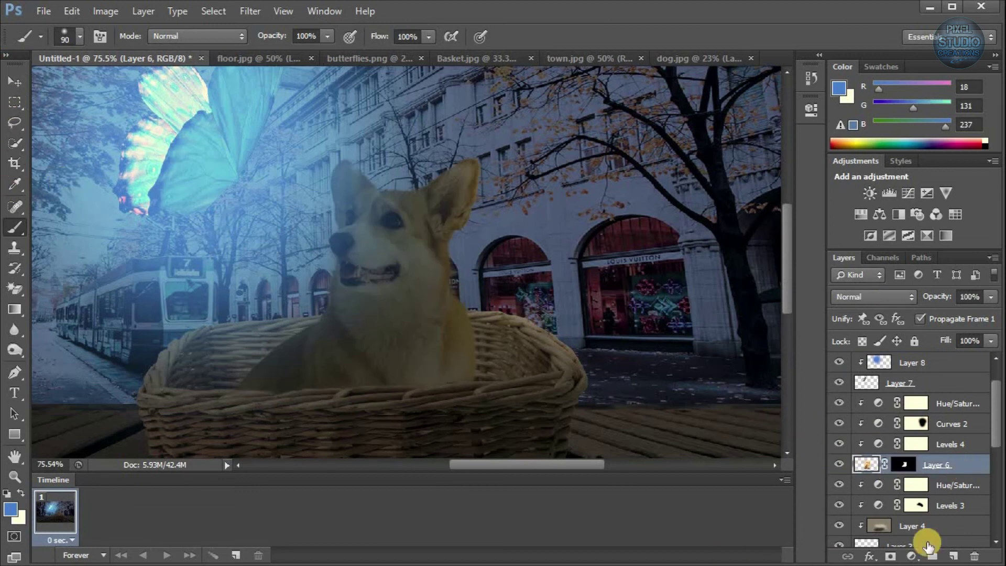
pyautogui.click(956, 557)
pyautogui.scroll(1, 310, 209)
pyautogui.press('[')
pyautogui.press('[')
pyautogui.press('[')
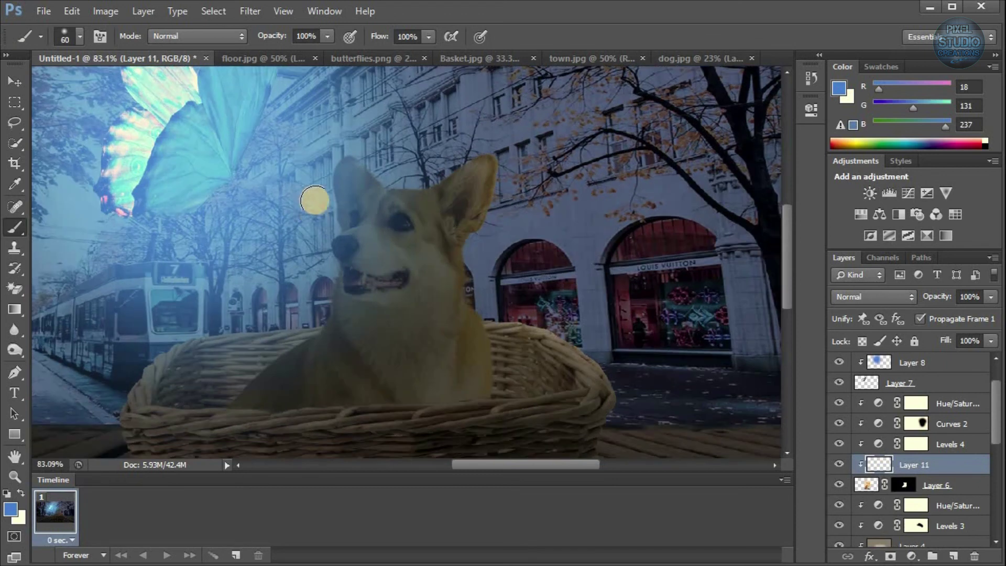
# Enlarge the brush to 100 px and paint a soft blue rim light along the side of the dog facing the butterfly
pyautogui.scroll(2, 324, 230)
pyautogui.click(323, 252)
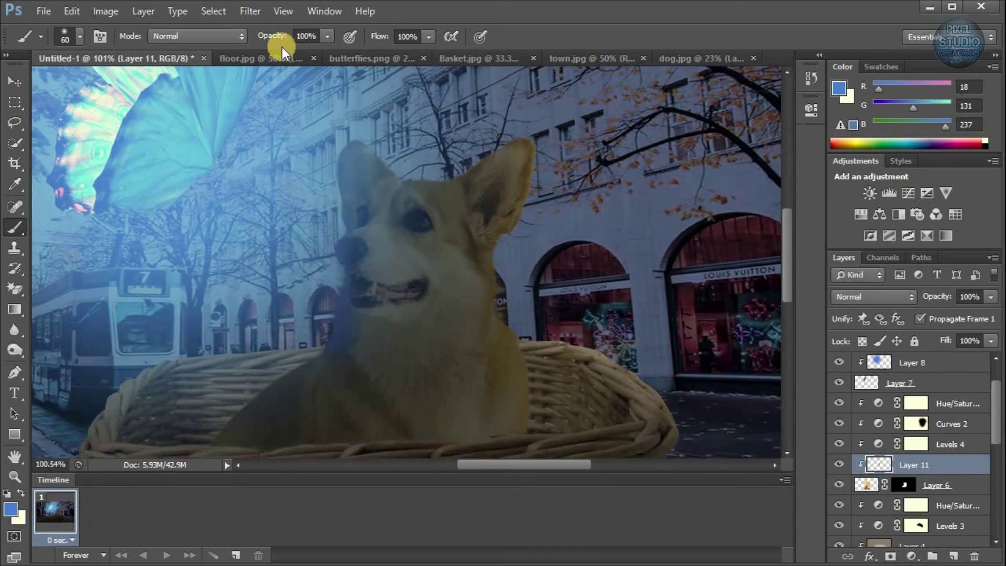
pyautogui.scroll(2, 350, 230)
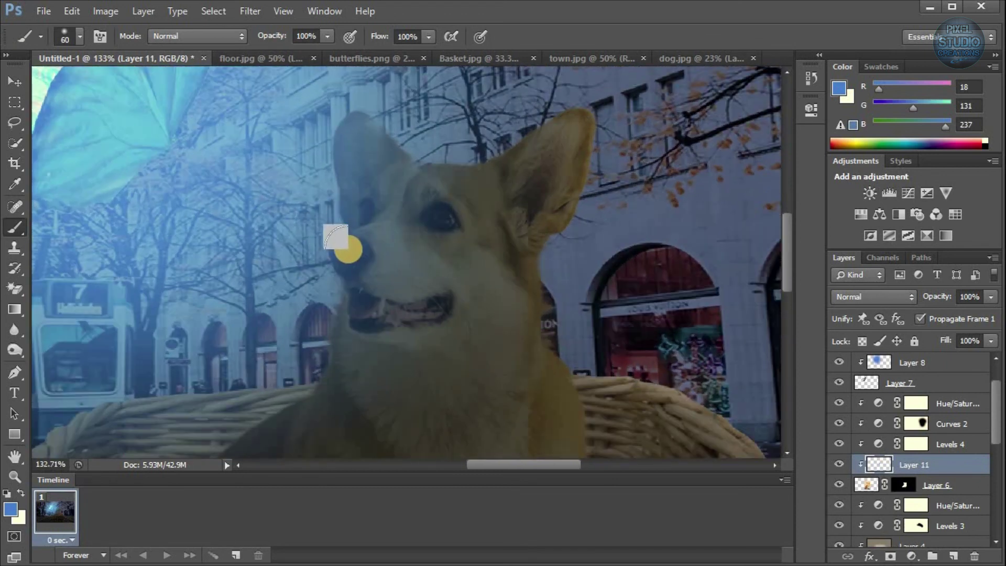
pyautogui.press('[')
pyautogui.press(']')
pyautogui.press(']')
pyautogui.press(']')
pyautogui.press(']')
pyautogui.press(']')
pyautogui.moveTo(296, 241)
pyautogui.mouseDown()
pyautogui.moveTo(304, 172)
pyautogui.moveTo(284, 268)
pyautogui.mouseUp()
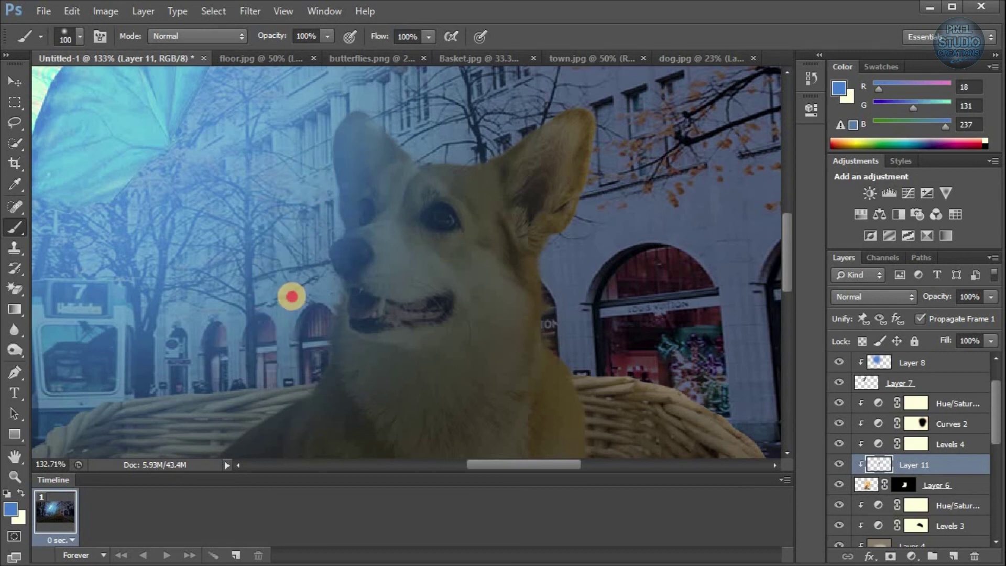
# Reduce the brush to 25 px and paint a blue reflection over the dog's eye on the clipped layer
pyautogui.scroll(-2, 223, 173)
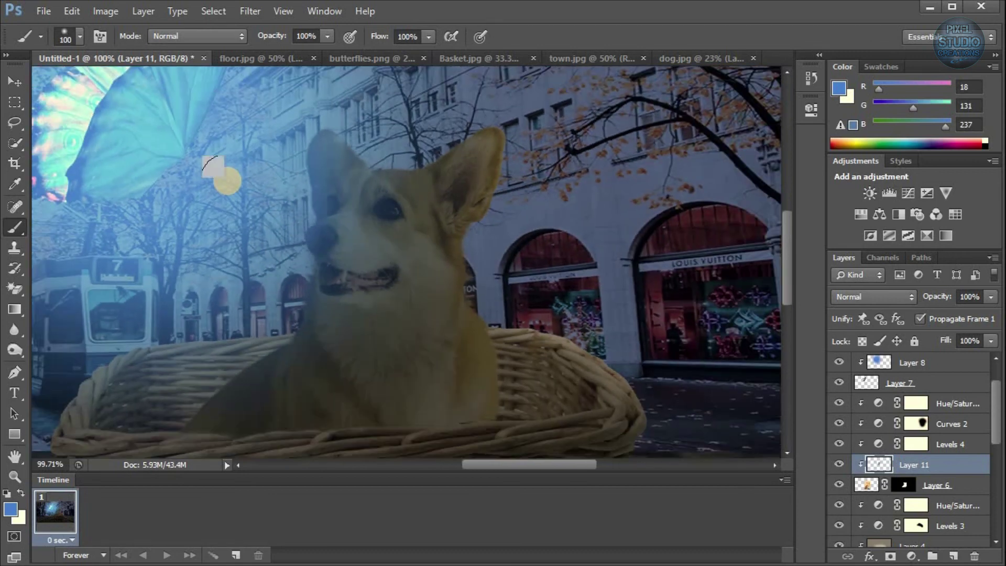
pyautogui.press('[')
pyautogui.press('[')
pyautogui.press('[')
pyautogui.press('[')
pyautogui.press('[')
pyautogui.press('[')
pyautogui.press('[')
pyautogui.press('[')
pyautogui.press('[')
pyautogui.press('[')
pyautogui.press('[')
pyautogui.press('[')
pyautogui.press('[')
pyautogui.press('[')
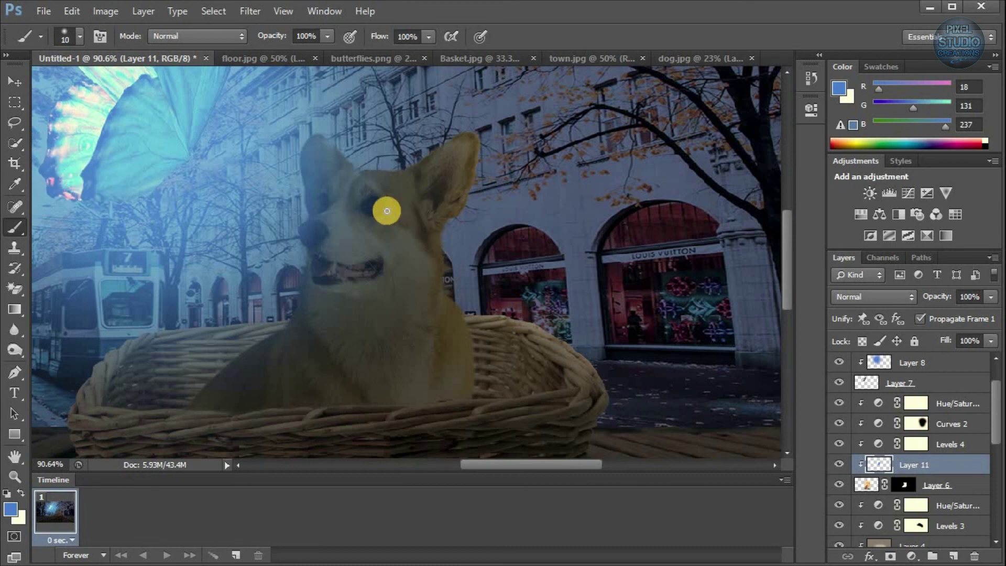
pyautogui.scroll(1, 377, 209)
pyautogui.press(']')
pyautogui.press(']')
pyautogui.press(']')
pyautogui.press(']')
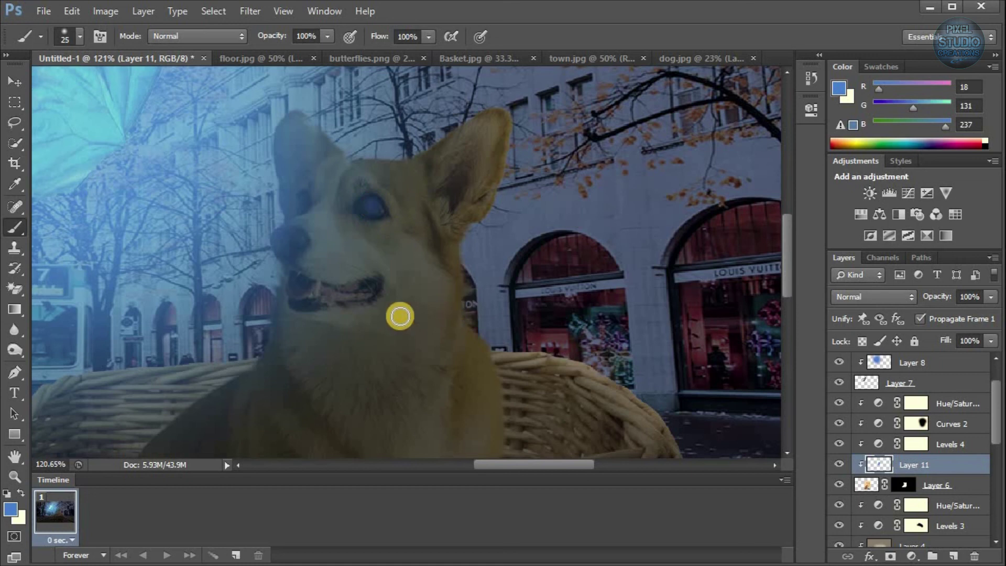
# Set the blend mode of the dog's blue light layer to Screen
pyautogui.click(839, 297)
pyautogui.click(843, 18)
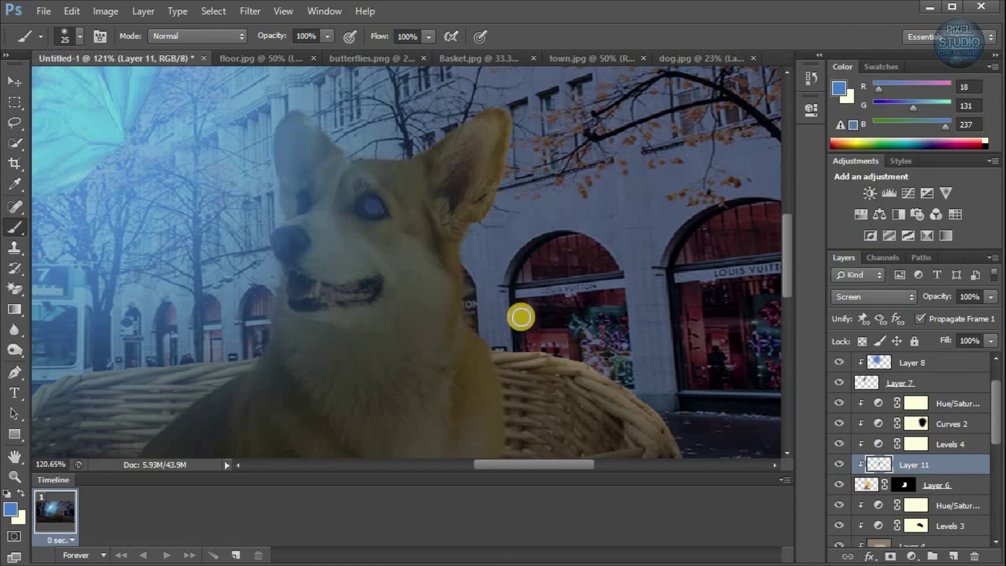
pyautogui.scroll(-3, 392, 280)
pyautogui.scroll(1, 332, 240)
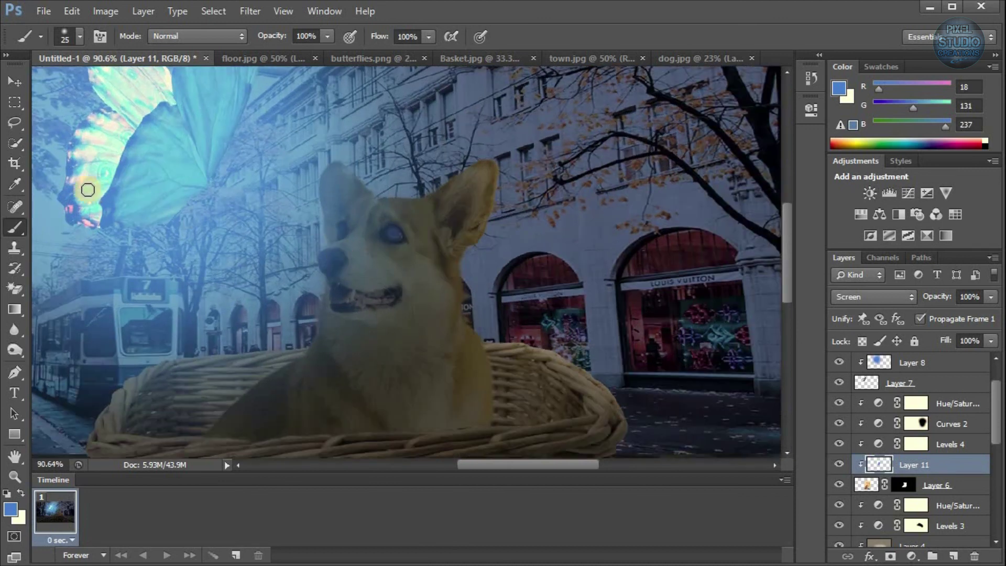
# Add a new layer clipped to the dog above Layer 11 and dab pale cyan sampled from the butterfly's wing near the dog's nose
pyautogui.click(932, 555)
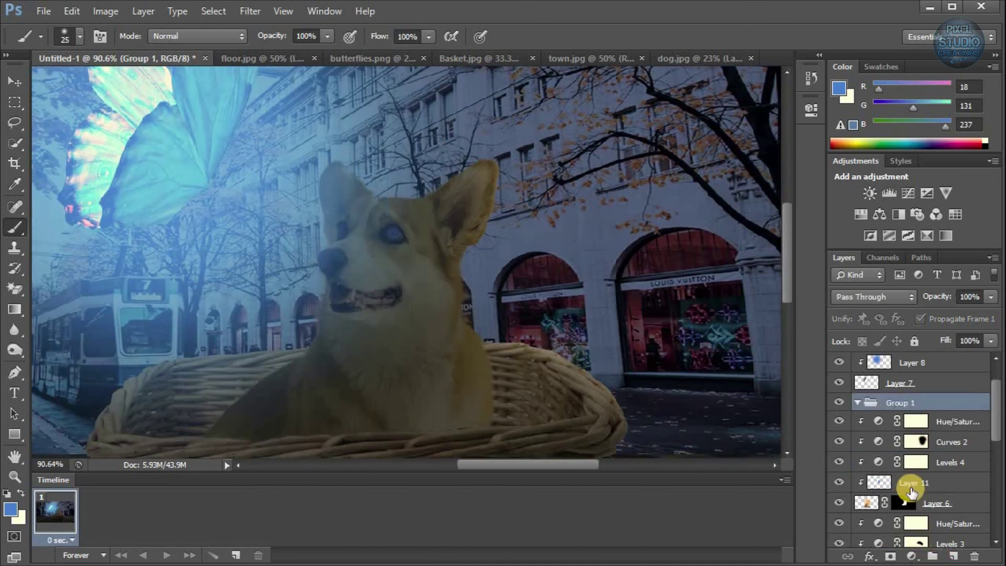
pyautogui.hotkey('ctrl', 'z')
pyautogui.click(953, 556)
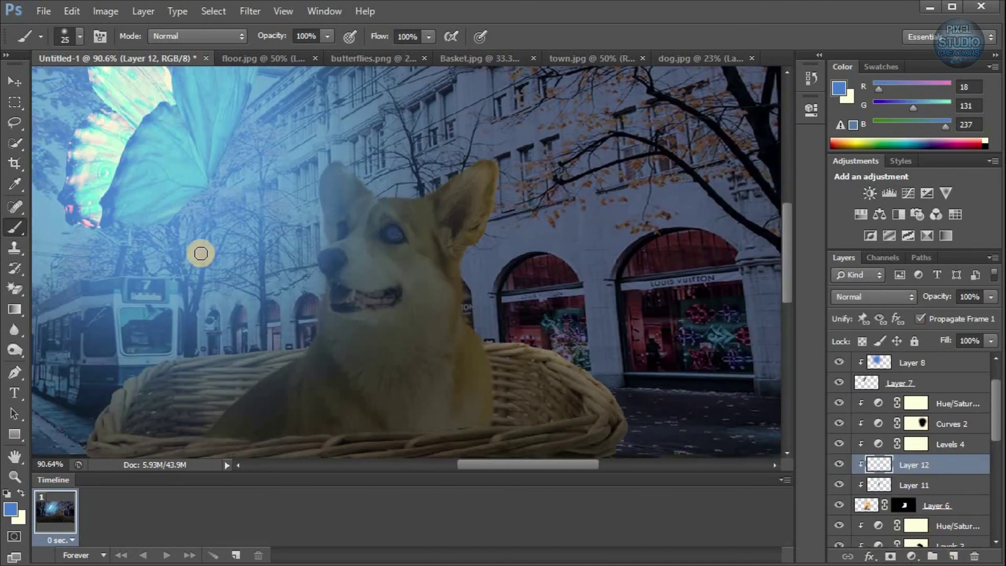
pyautogui.keyDown('alt'); pyautogui.click(109, 141); pyautogui.keyUp('alt')
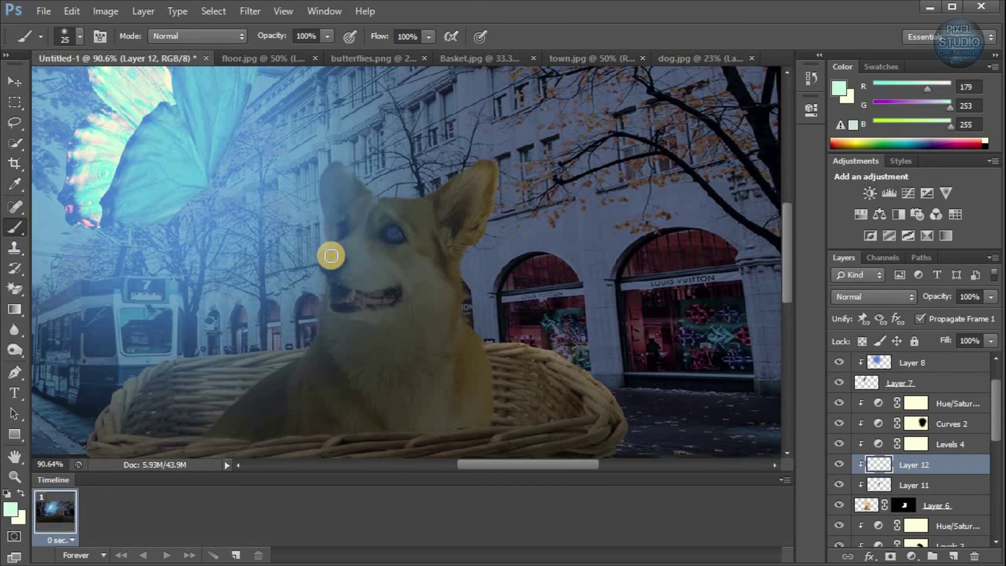
pyautogui.click(339, 247)
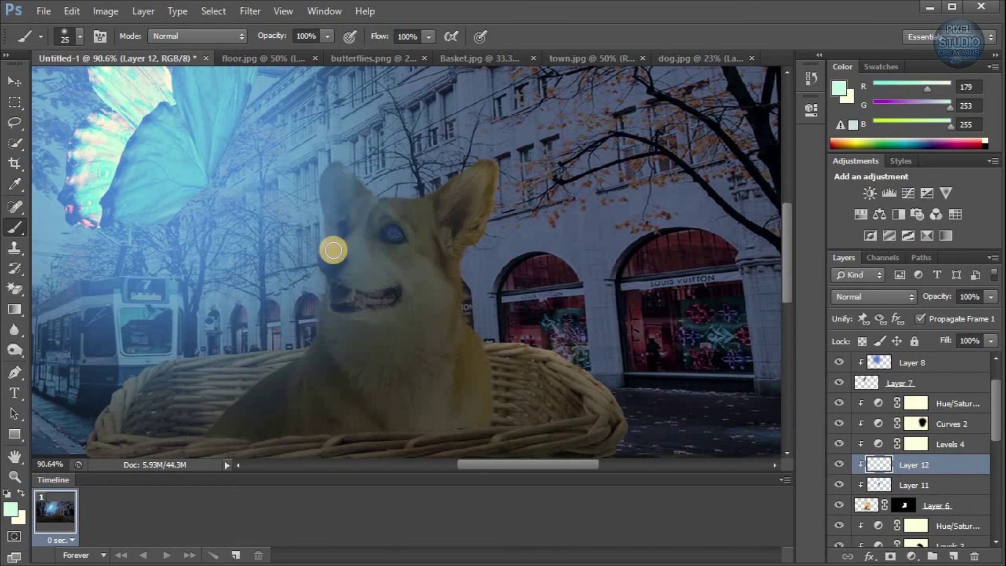
# Enlarge the brush to 90 px and paint a pale cyan glow along the edge of the dog's head facing the butterfly
pyautogui.press(']')
pyautogui.press(']')
pyautogui.press(']')
pyautogui.moveTo(296, 241)
pyautogui.mouseDown()
pyautogui.moveTo(291, 253)
pyautogui.moveTo(291, 168)
pyautogui.moveTo(332, 227)
pyautogui.moveTo(435, 157)
pyautogui.moveTo(421, 167)
pyautogui.moveTo(373, 154)
pyautogui.mouseUp()
pyautogui.scroll(-4, 373, 153)
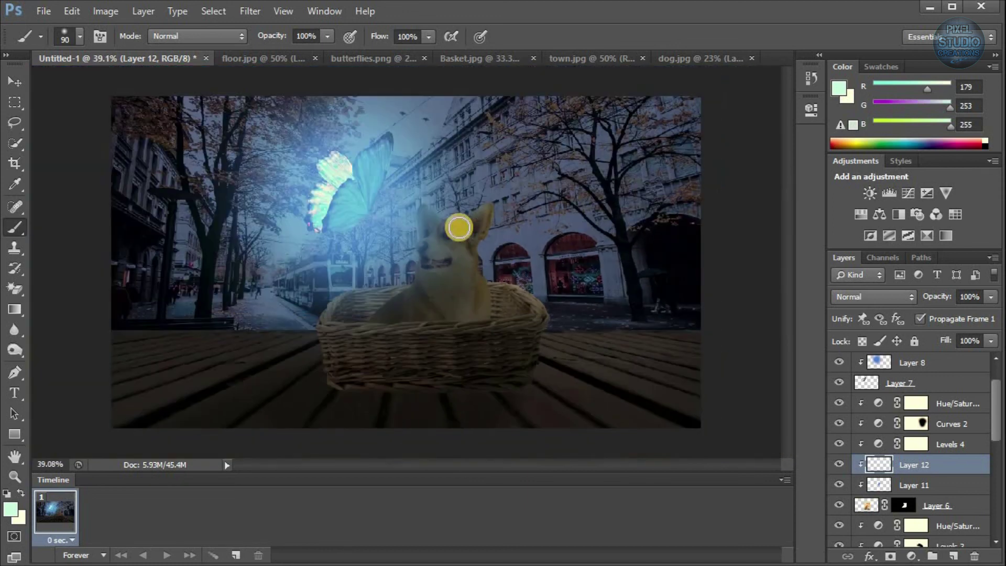
# Reduce the brush to 15 px for fine highlight work around the dog's eye
pyautogui.press('[')
pyautogui.press('[')
pyautogui.press('[')
pyautogui.press('[')
pyautogui.scroll(7, 443, 257)
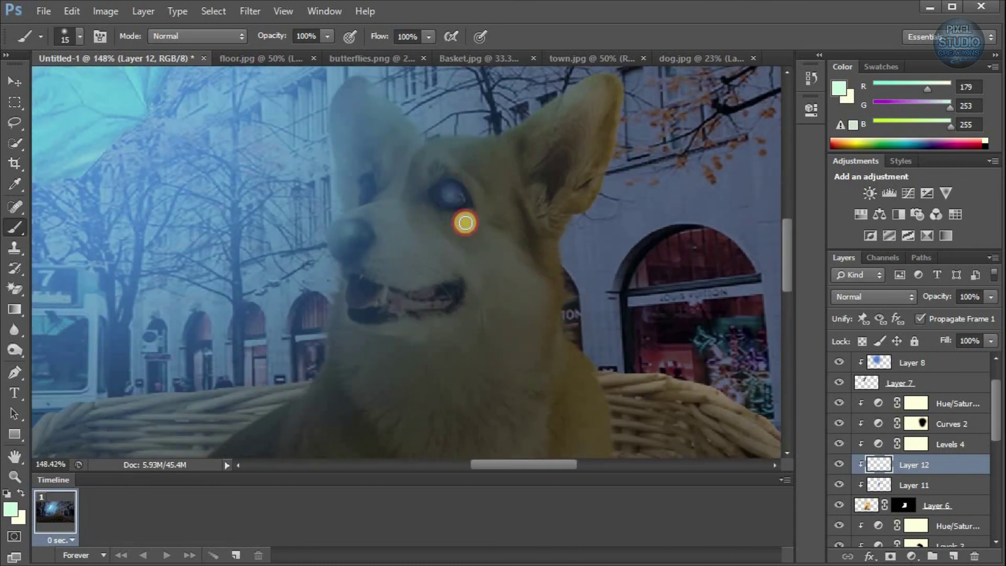
pyautogui.scroll(-7, 517, 292)
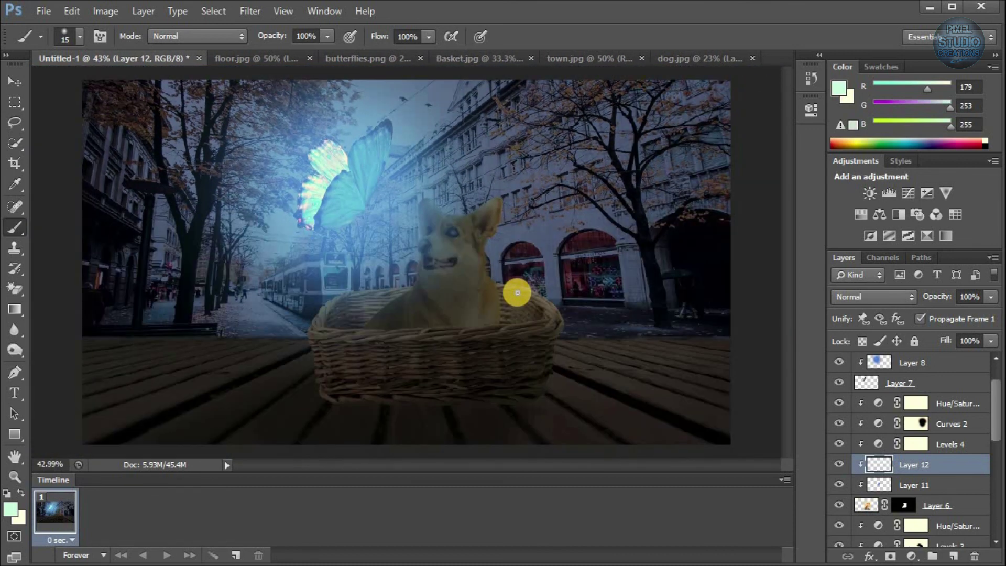
pyautogui.scroll(-2, 516, 292)
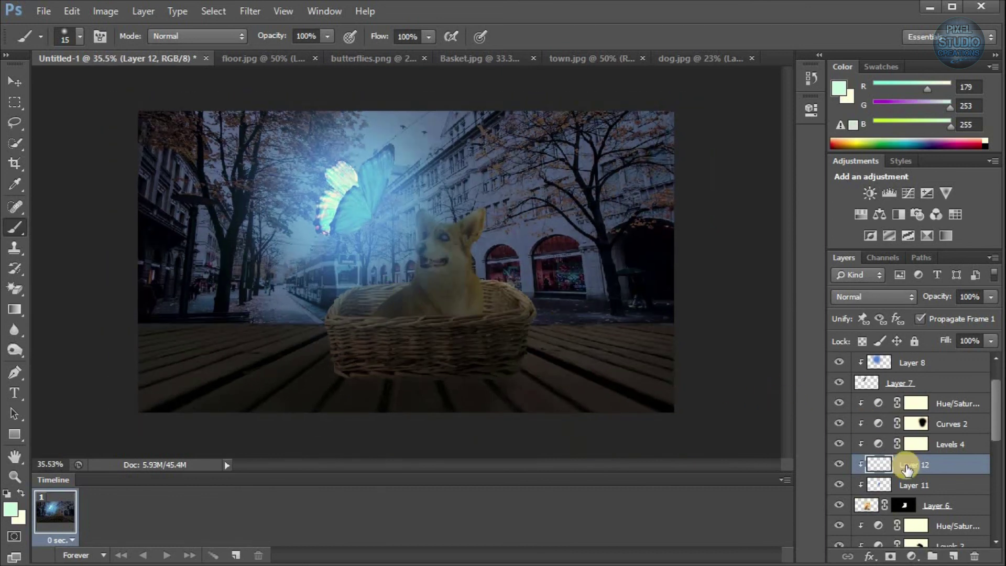
# Add a Levels adjustment layer above Layer 10 at the top of the layer stack
pyautogui.scroll(-3, 911, 474)
pyautogui.scroll(-1, 911, 477)
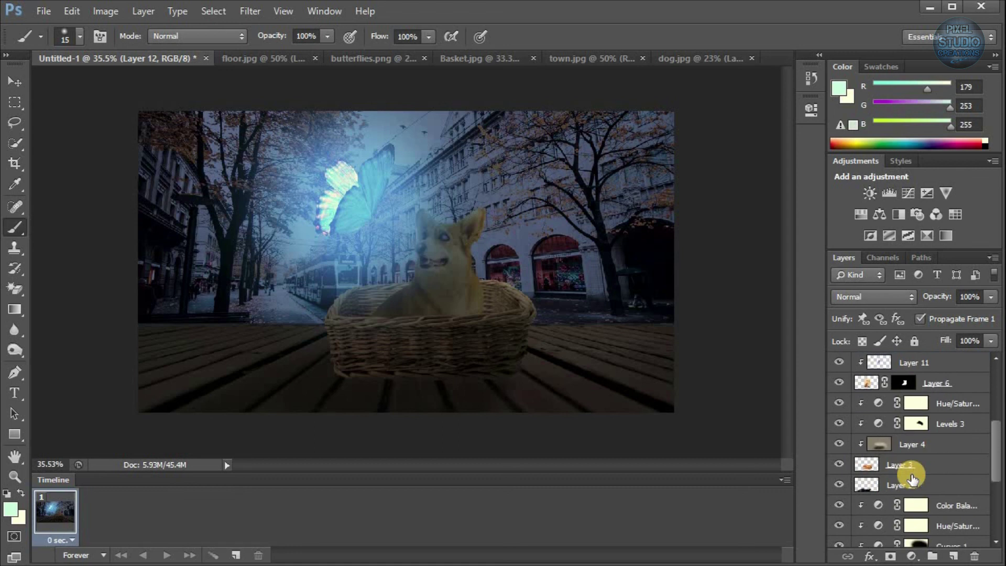
pyautogui.scroll(5, 911, 478)
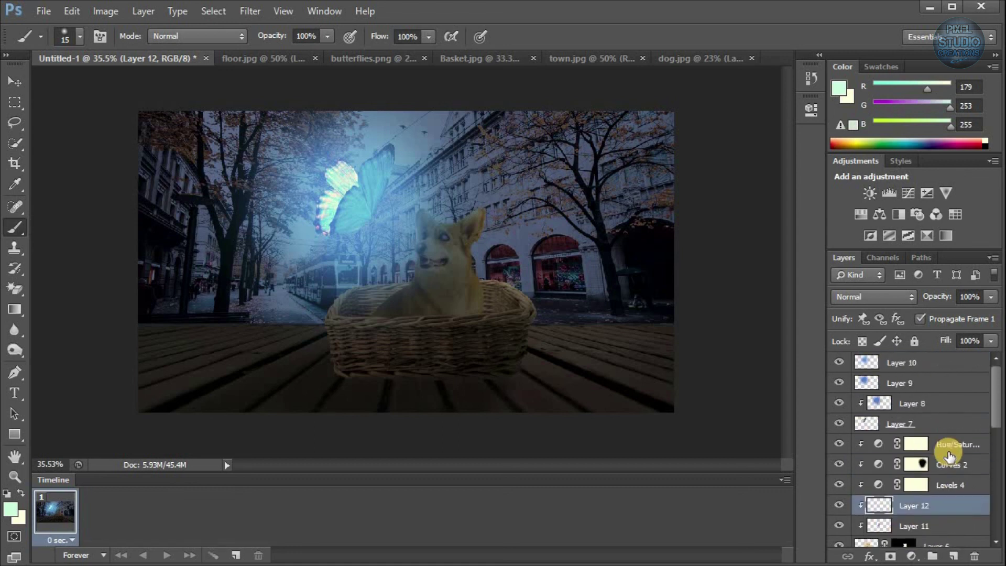
pyautogui.click(917, 362)
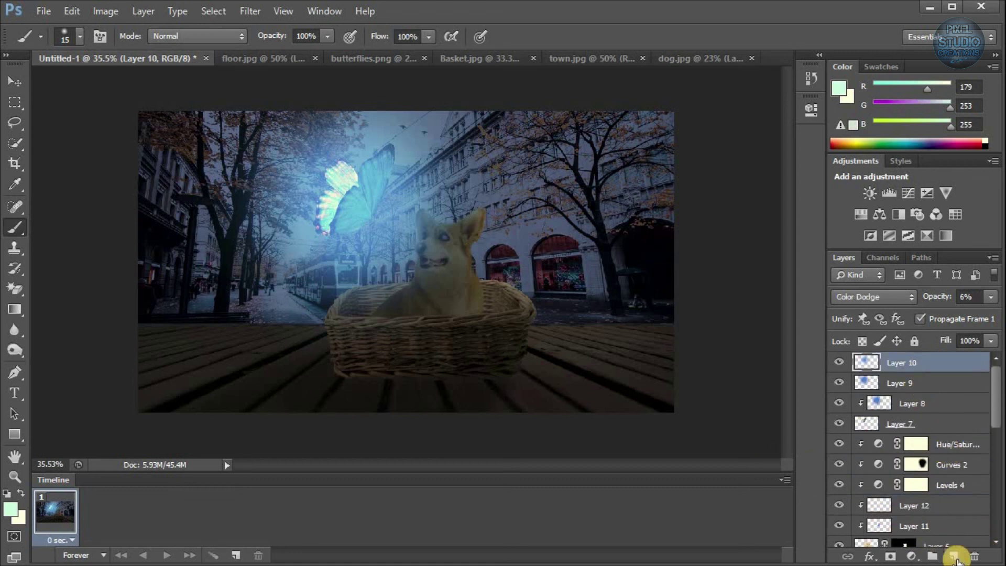
pyautogui.click(911, 556)
pyautogui.click(873, 291)
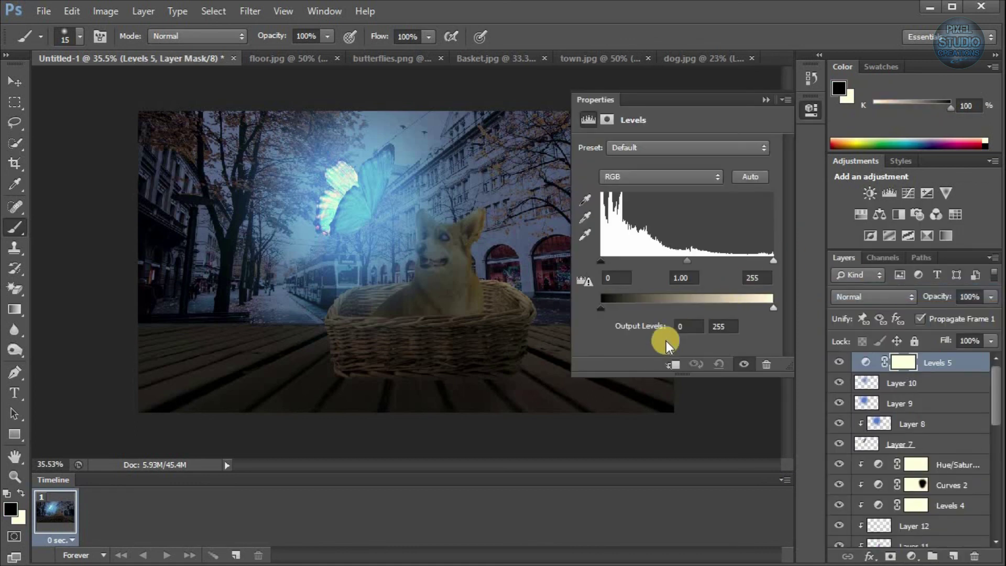
# Set the Levels adjustment's Blue channel to a midtone of 1.68 and a white output level of 203
pyautogui.click(702, 176)
pyautogui.click(668, 228)
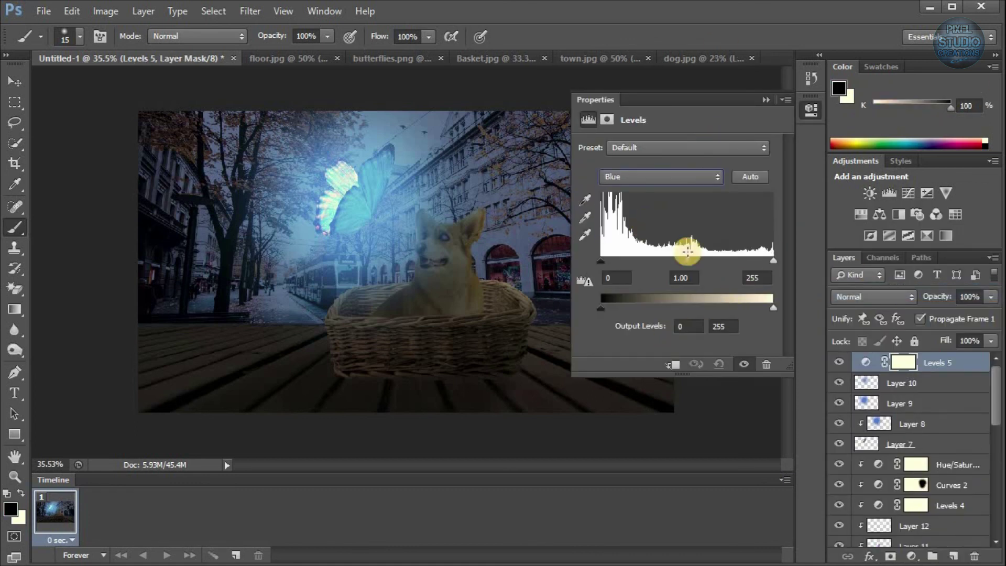
pyautogui.moveTo(737, 310); pyautogui.dragTo(737, 310)
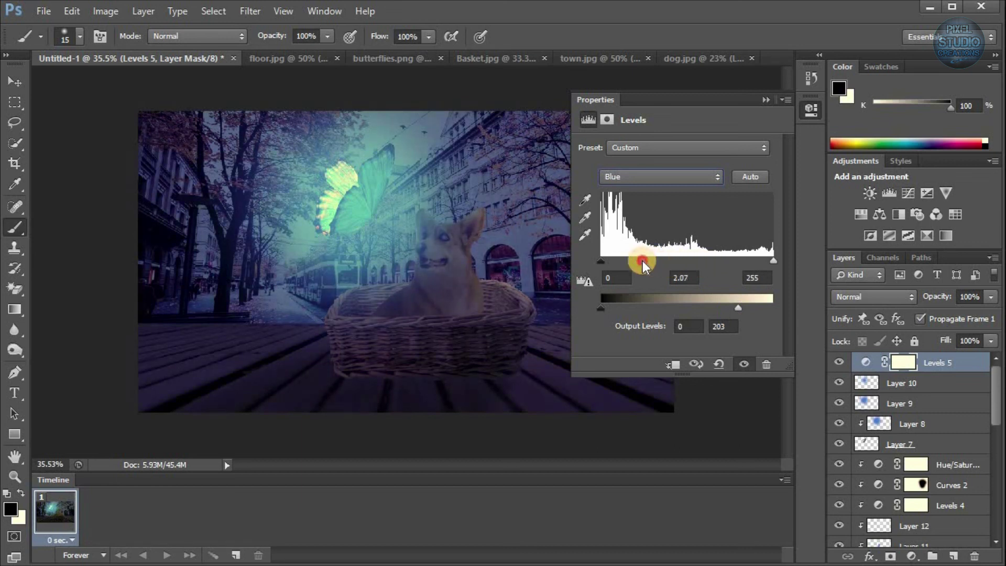
pyautogui.moveTo(643, 260); pyautogui.dragTo(655, 260)
pyautogui.click(765, 100)
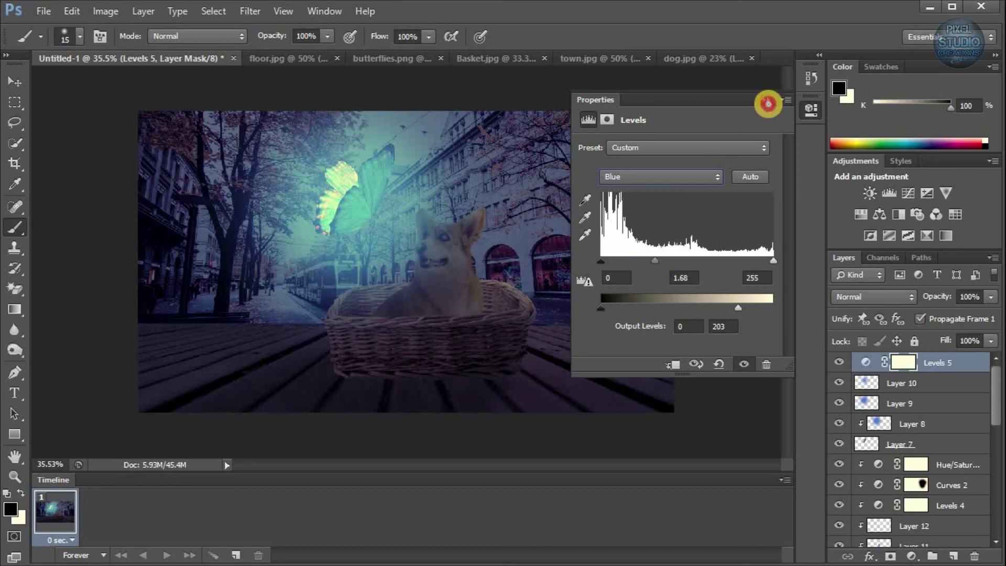